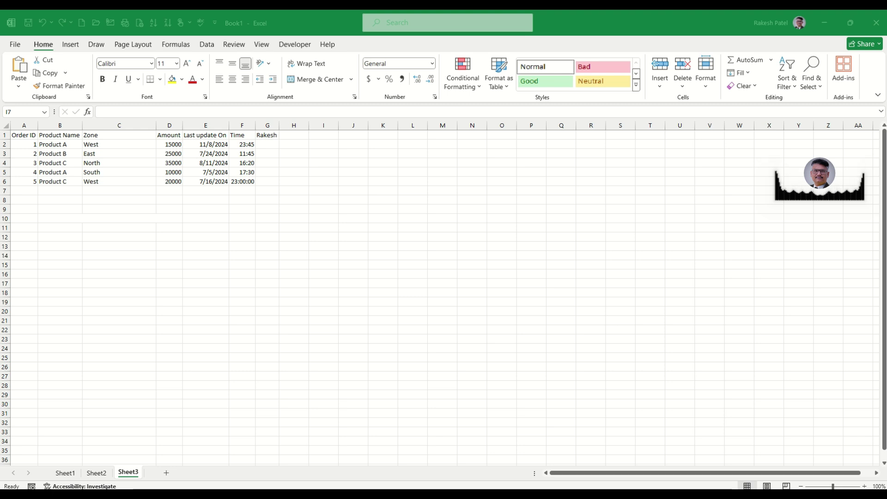
# Browse the list of available fonts without changing the font of the empty cell C8.
pyautogui.click(142, 193)
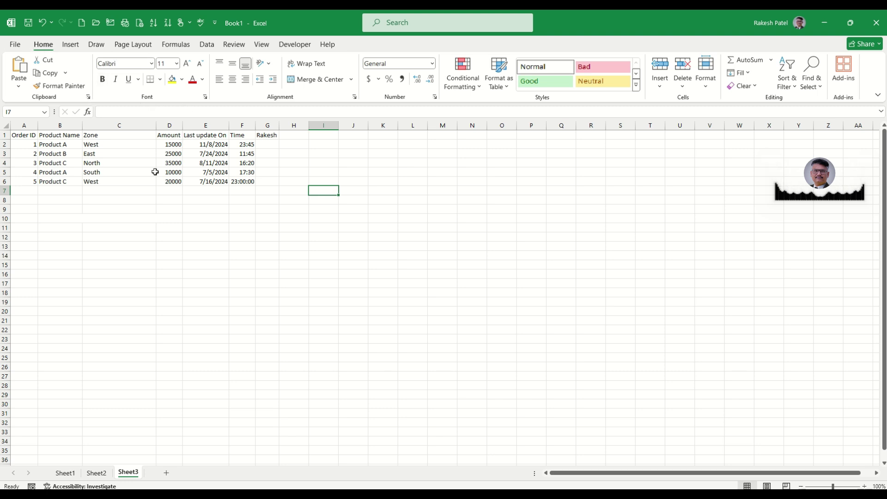
pyautogui.press('Home')
pyautogui.click(96, 203)
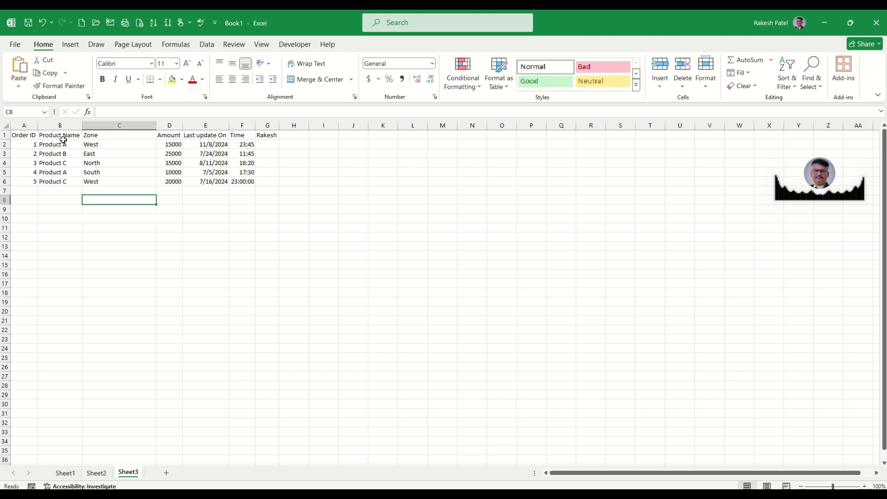
pyautogui.click(114, 63)
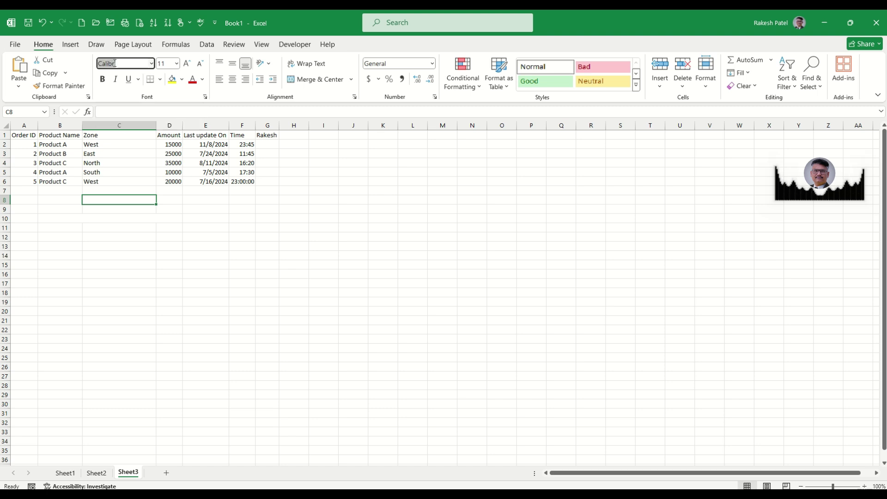
pyautogui.click(151, 65)
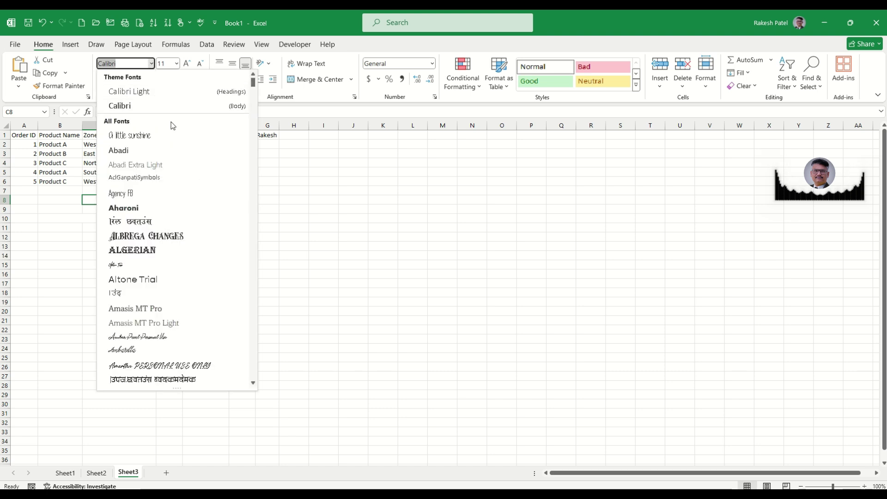
pyautogui.scroll(-4, 203, 185)
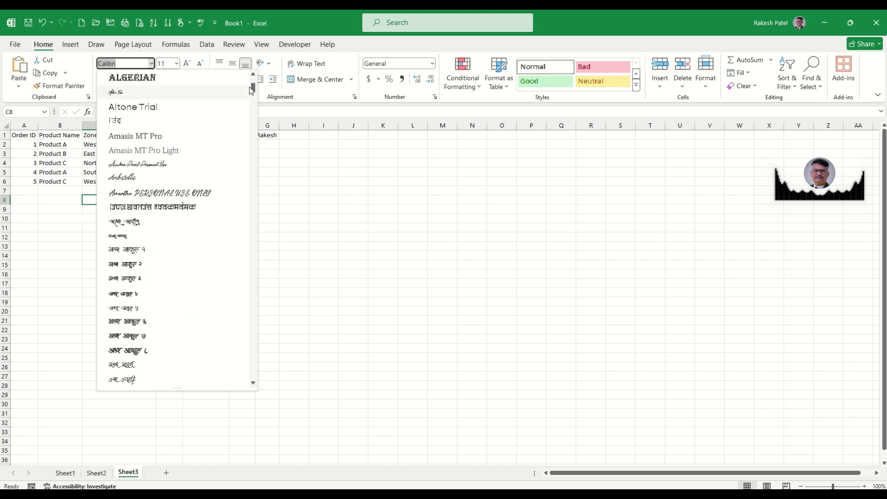
pyautogui.moveTo(253, 87); pyautogui.dragTo(249, 184)
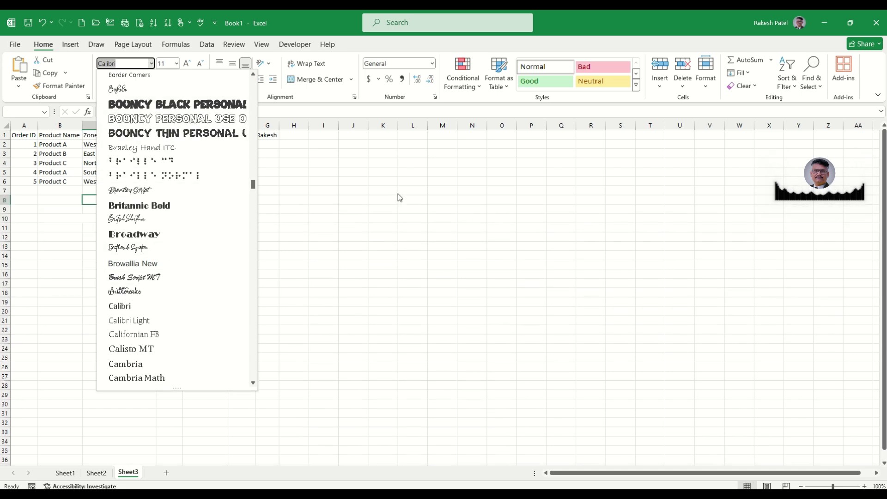
pyautogui.press('Escape')
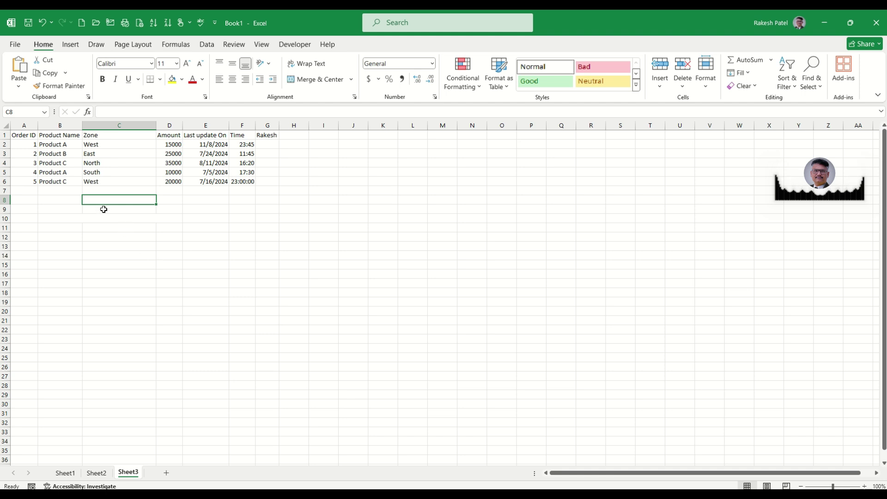
# Apply the "A little sunshine" font to the Product A entry in cell B2.
pyautogui.click(65, 198)
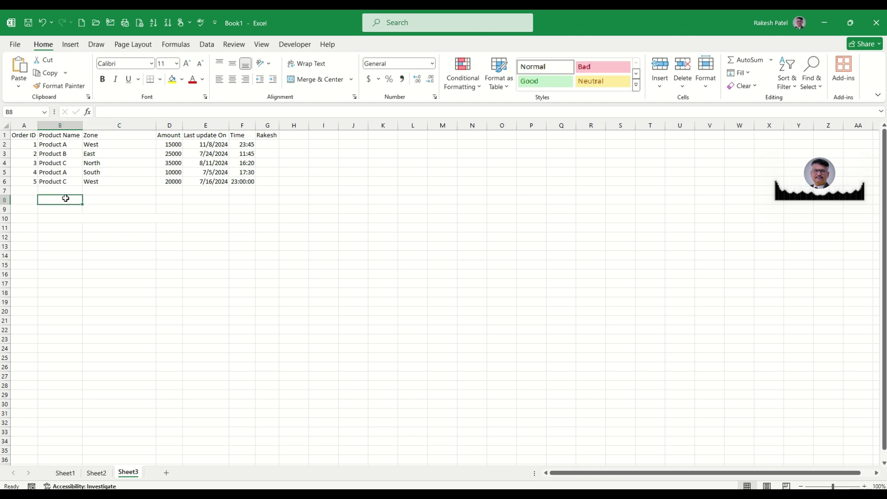
pyautogui.click(63, 145)
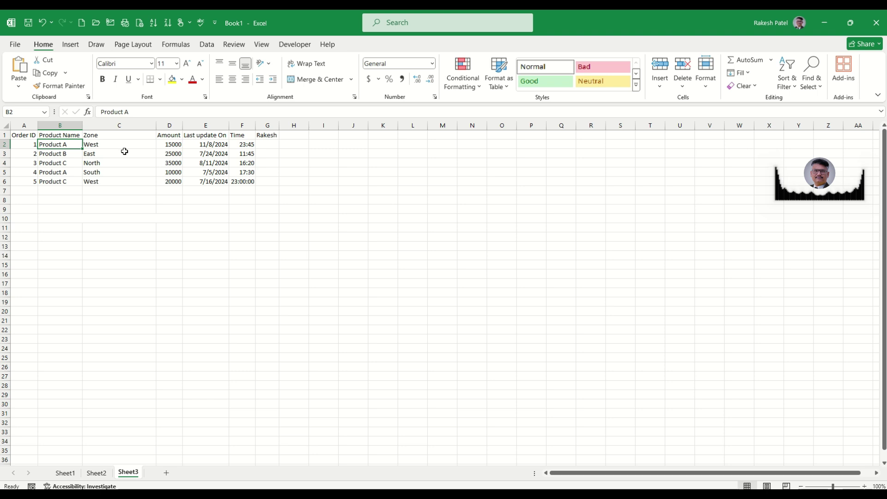
pyautogui.click(152, 64)
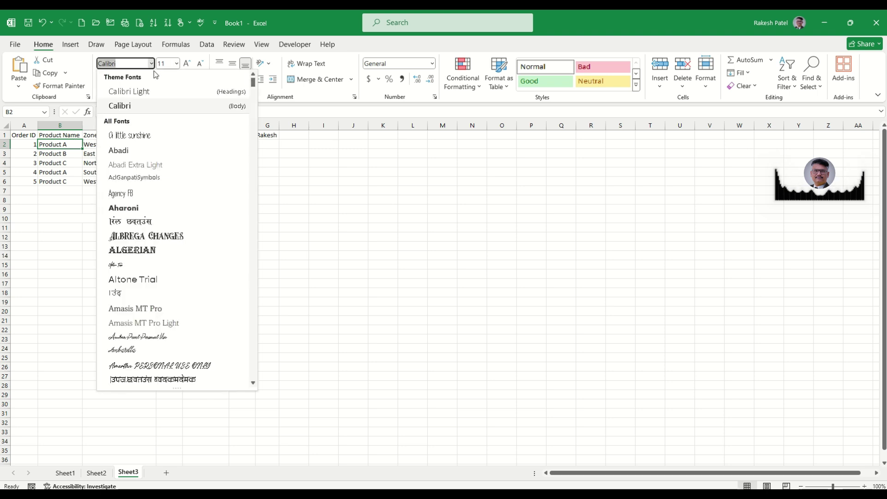
pyautogui.click(152, 136)
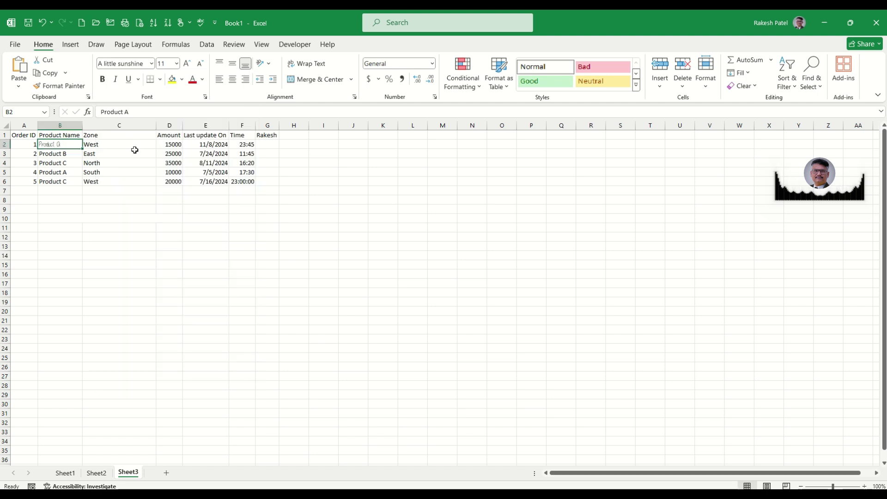
# Change the font of cell B2 to Algerian.
pyautogui.click(63, 154)
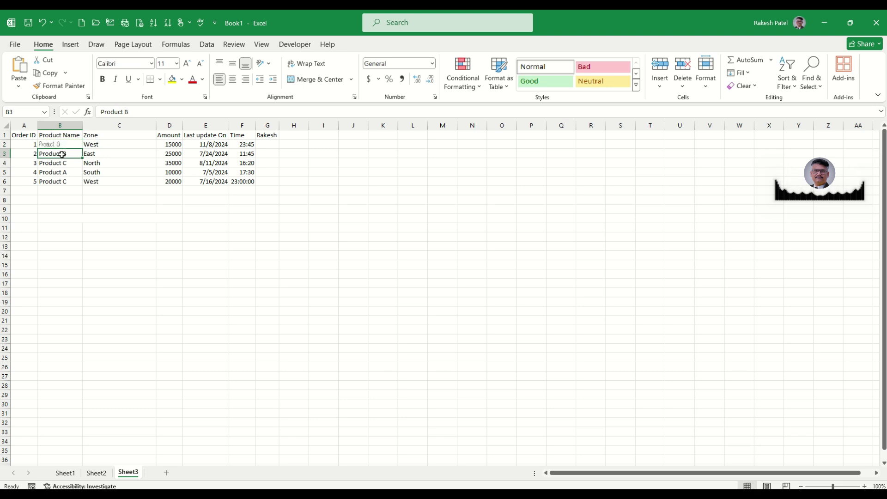
pyautogui.click(842, 488)
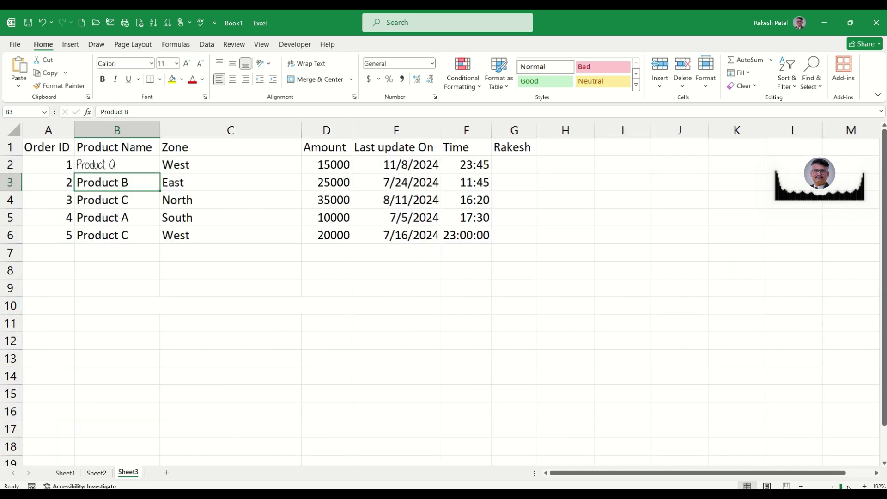
pyautogui.click(96, 165)
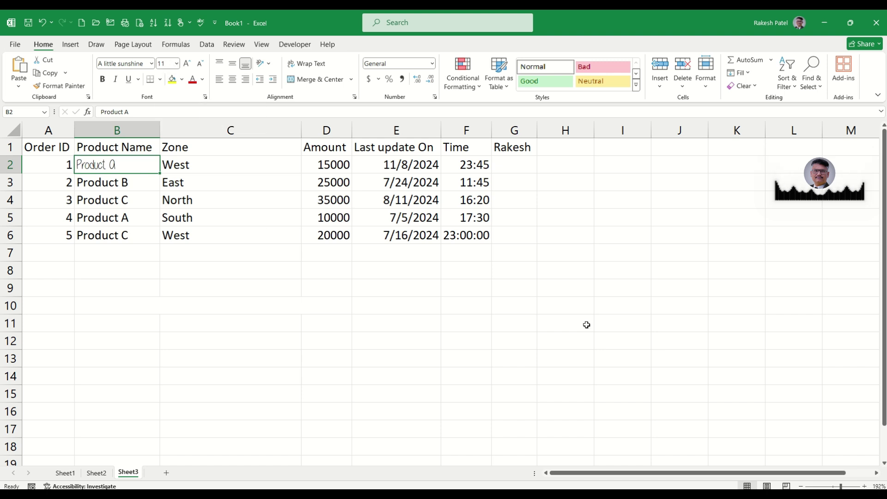
pyautogui.moveTo(841, 486); pyautogui.dragTo(845, 485)
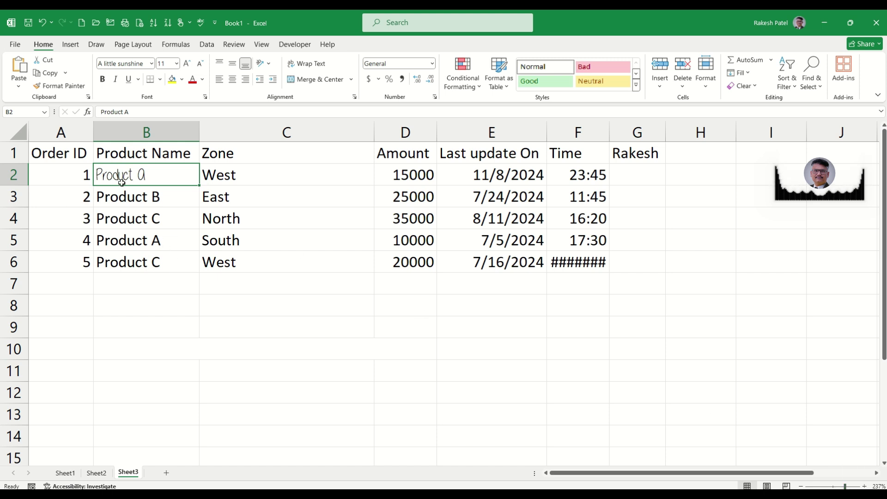
pyautogui.click(152, 64)
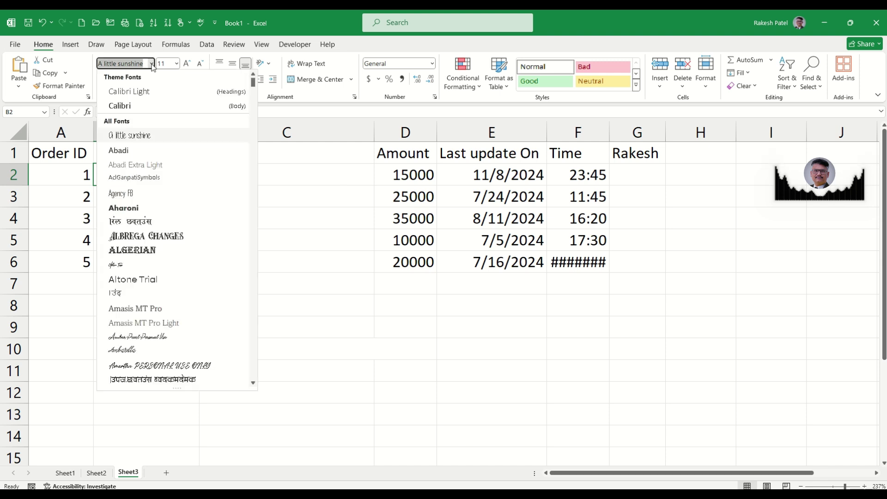
pyautogui.click(149, 251)
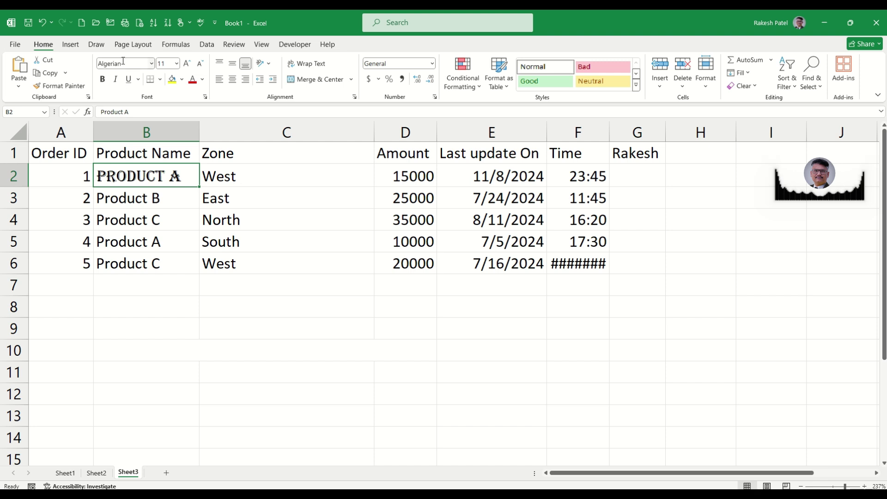
# Try the smallest and largest listed font sizes, 8 and 72, on cell B2.
pyautogui.click(176, 65)
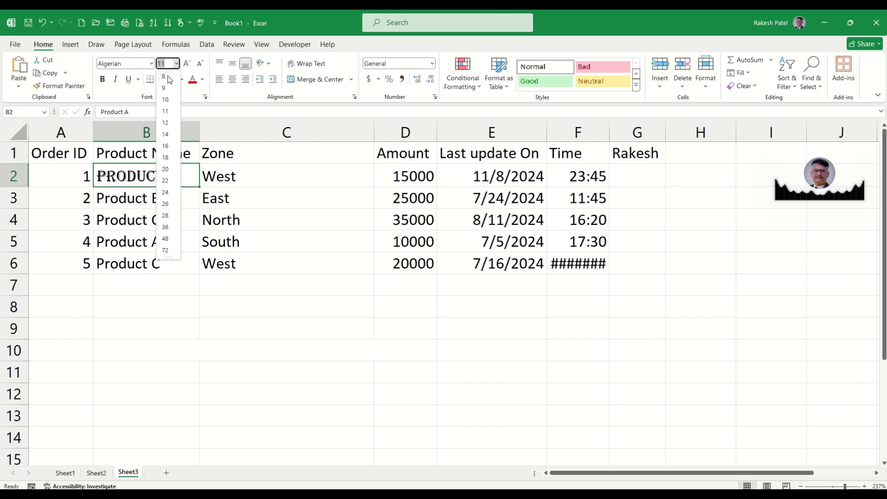
pyautogui.click(167, 76)
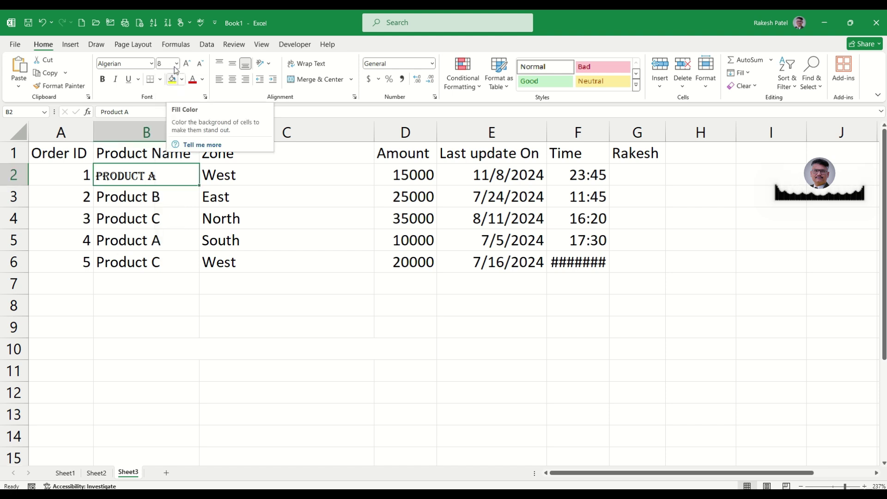
pyautogui.click(177, 63)
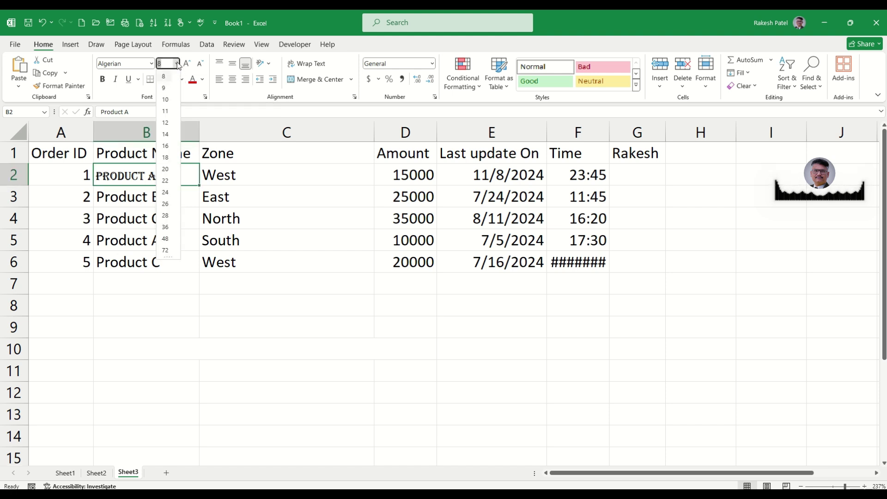
pyautogui.click(166, 250)
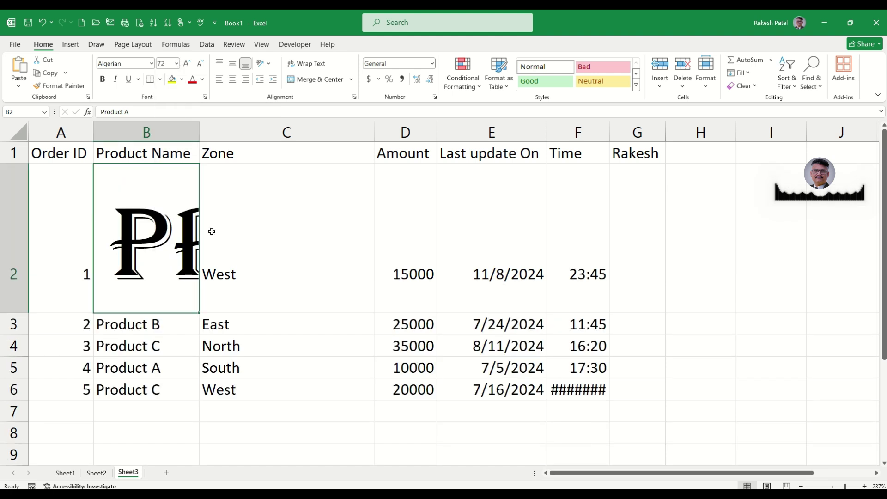
# Set the font size of cell B2 to 1 and inspect the tiny text closely.
pyautogui.click(177, 64)
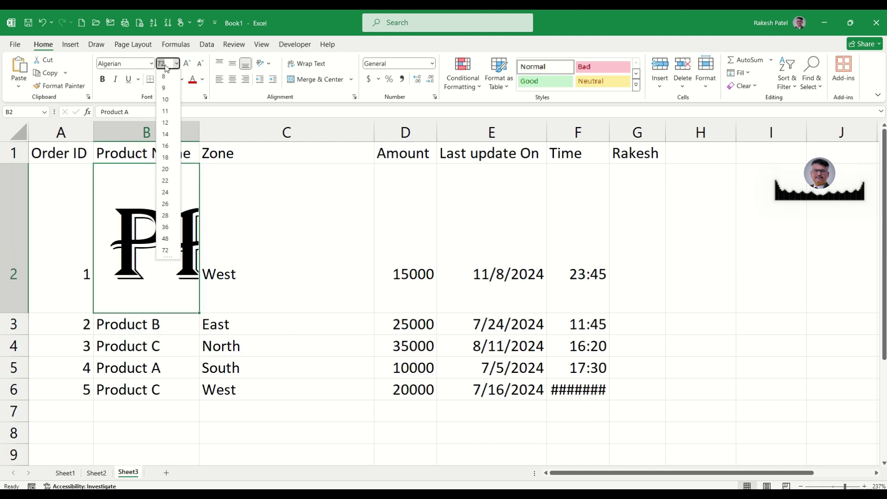
pyautogui.write('1')
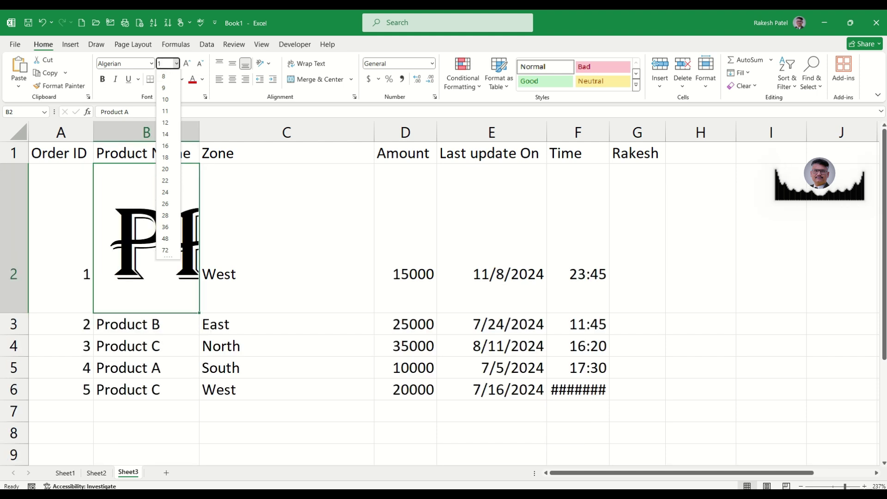
pyautogui.press('Return')
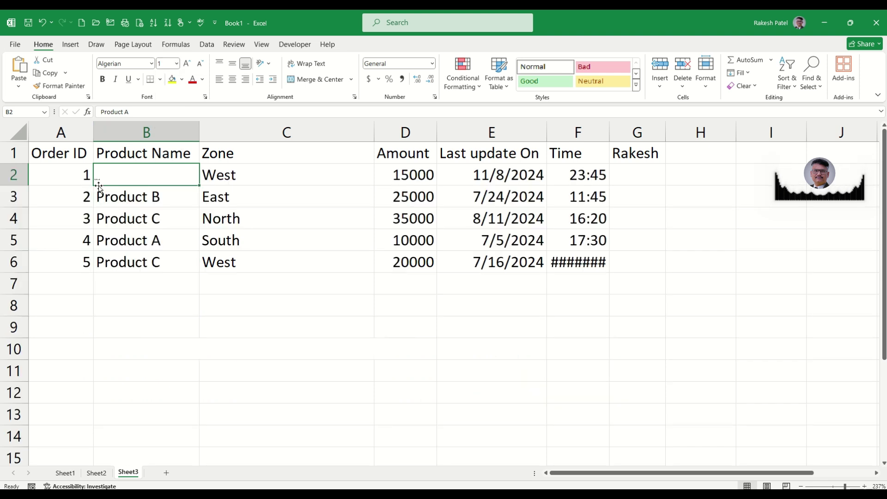
pyautogui.click(856, 488)
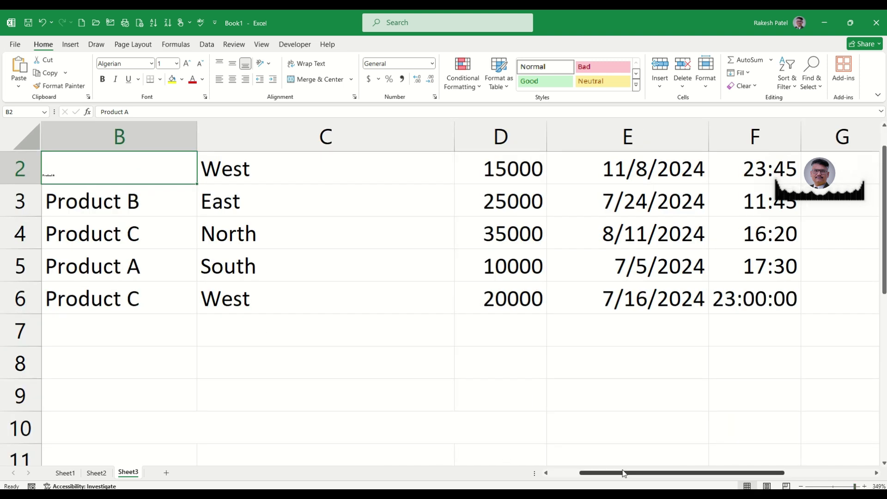
pyautogui.moveTo(622, 473); pyautogui.dragTo(586, 475)
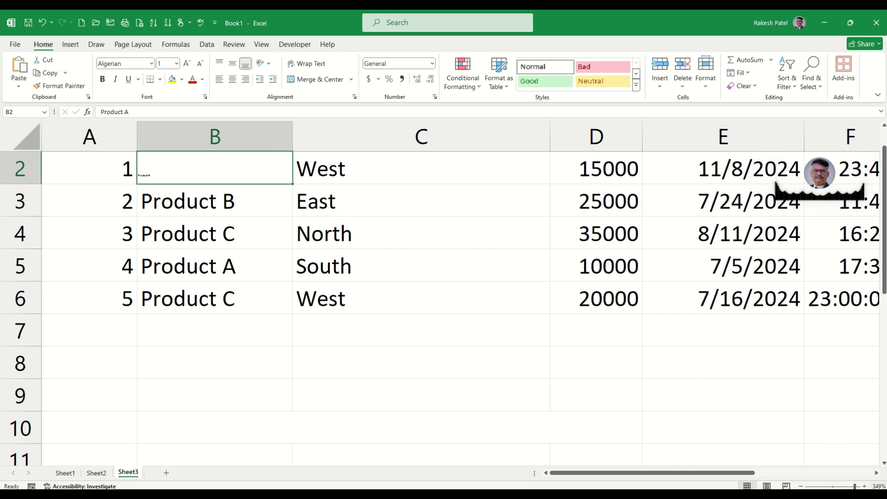
pyautogui.click(865, 486)
pyautogui.click(865, 486)
pyautogui.click(865, 486)
pyautogui.click(865, 486)
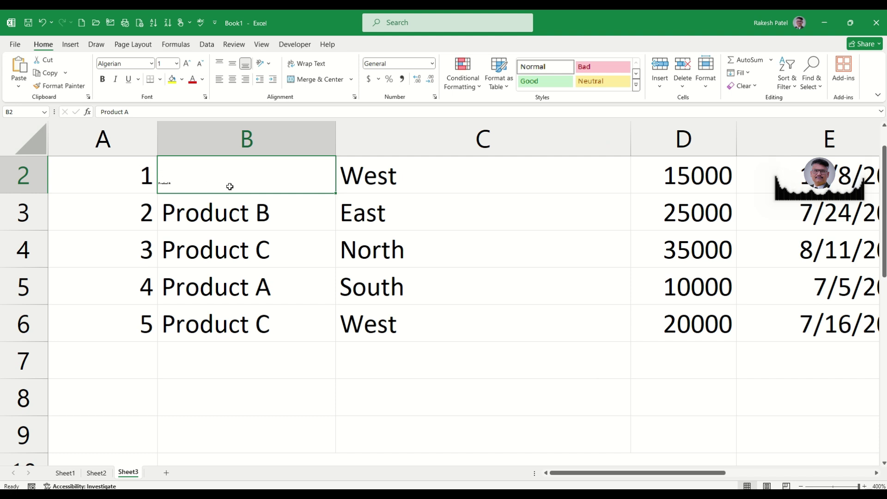
# Try to set the font size of cell B2 to 1000.
pyautogui.click(168, 63)
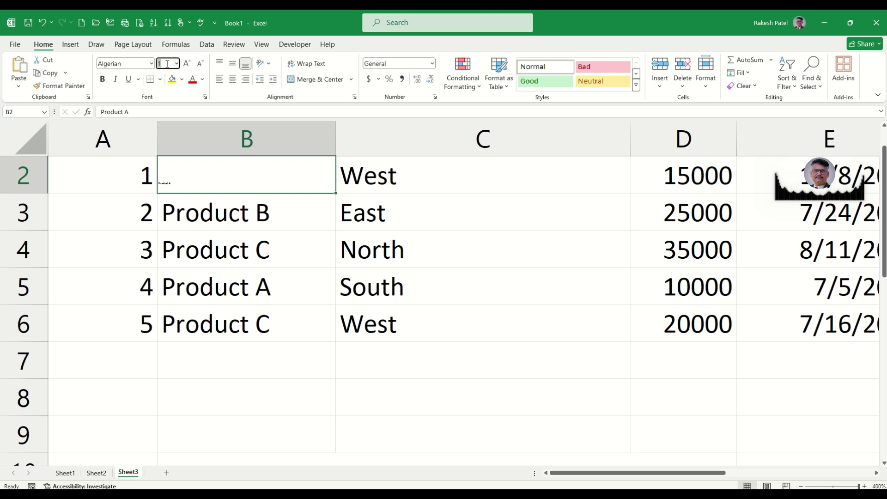
pyautogui.write('1')
pyautogui.write('0000')
pyautogui.press('Return')
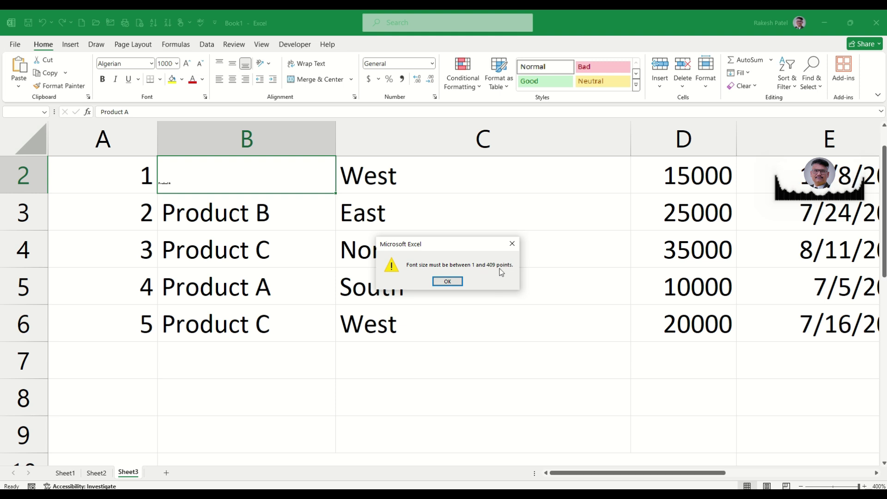
pyautogui.click(447, 281)
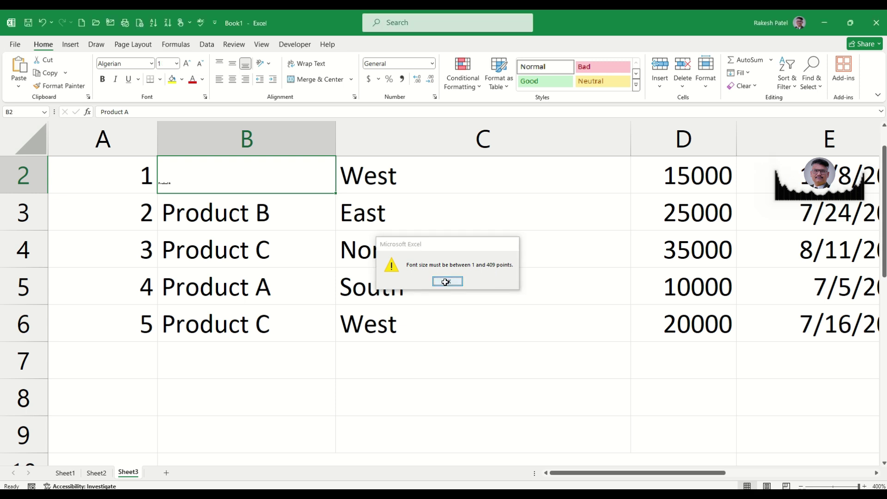
# Set the font size of cell B2 to 409 and widen column B to show more of the enlarged text.
pyautogui.write('409')
pyautogui.press('Return')
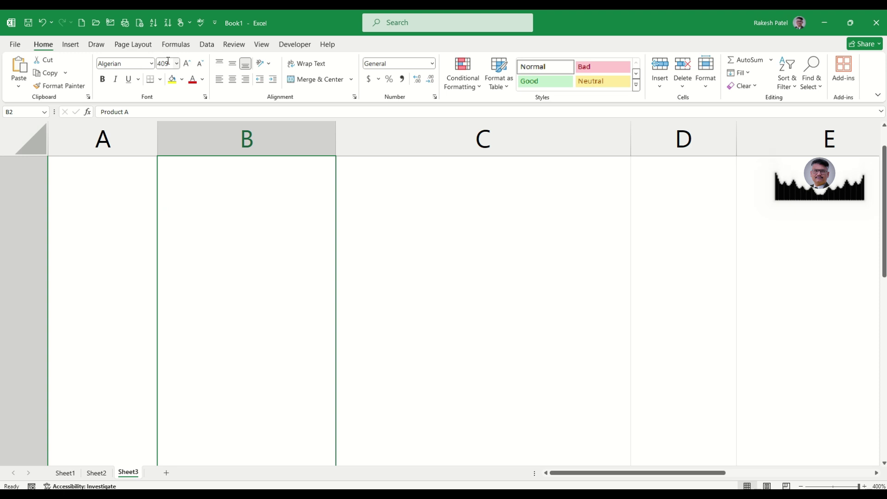
pyautogui.click(827, 486)
pyautogui.moveTo(833, 487); pyautogui.dragTo(805, 486)
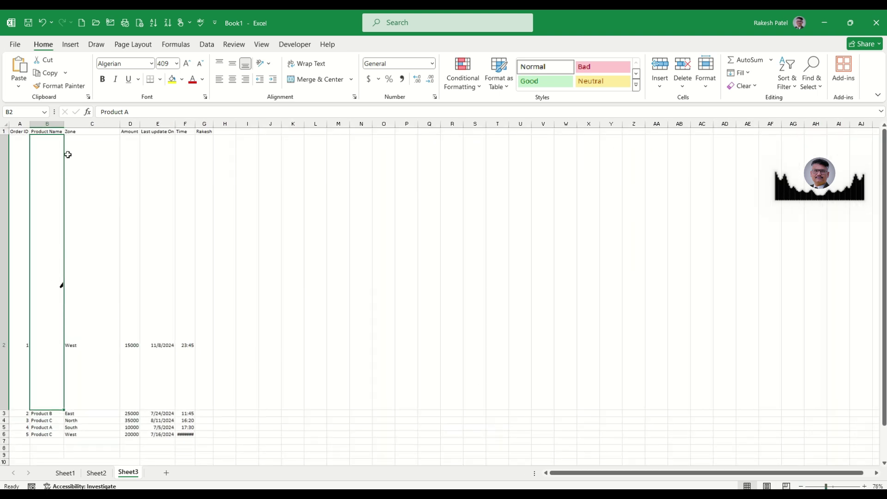
pyautogui.moveTo(64, 124); pyautogui.dragTo(302, 129)
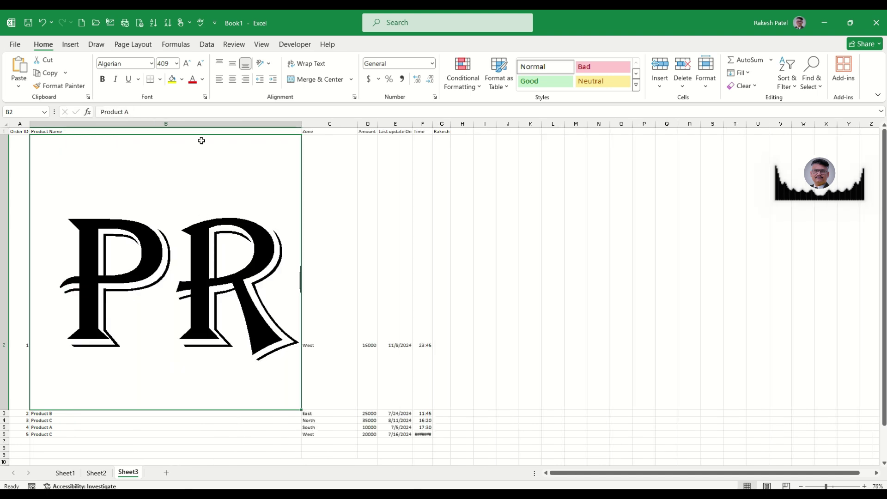
# Reduce the font size of cell B2 to 16.
pyautogui.click(165, 63)
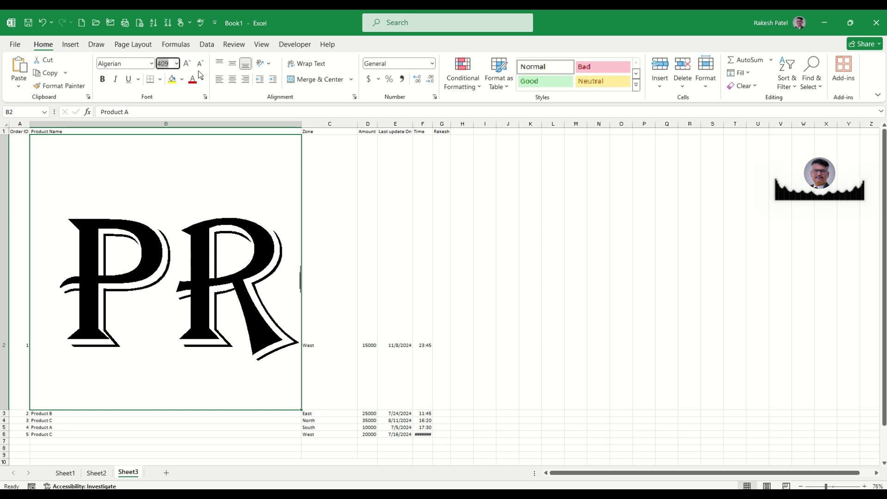
pyautogui.write('16')
pyautogui.press('Return')
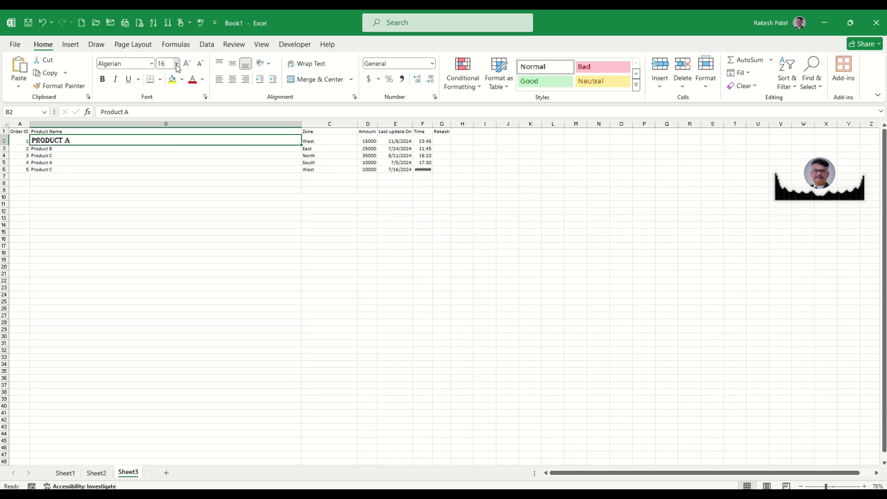
# Look through the preset font sizes available for cell B2.
pyautogui.click(176, 65)
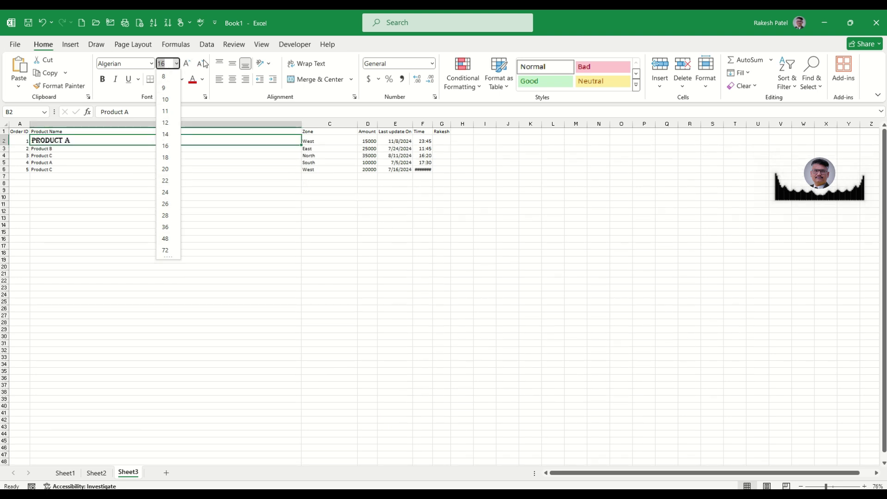
pyautogui.click(208, 60)
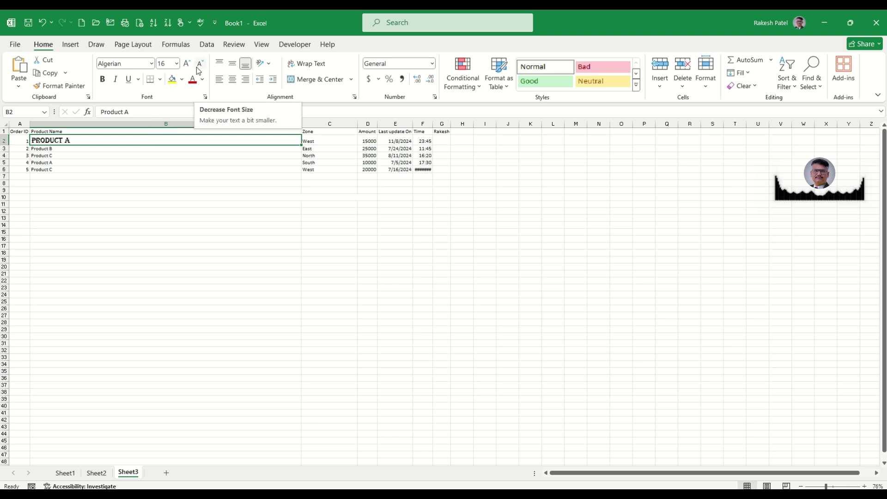
pyautogui.click(177, 64)
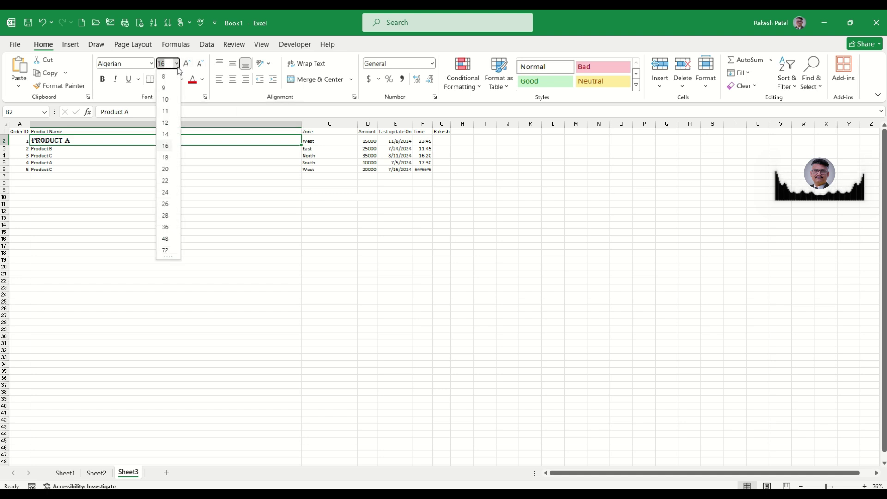
pyautogui.click(178, 68)
# Increase the font size of cell B2 one preset at a time up to 72.
pyautogui.click(187, 67)
pyautogui.click(186, 68)
pyautogui.click(187, 67)
pyautogui.click(187, 67)
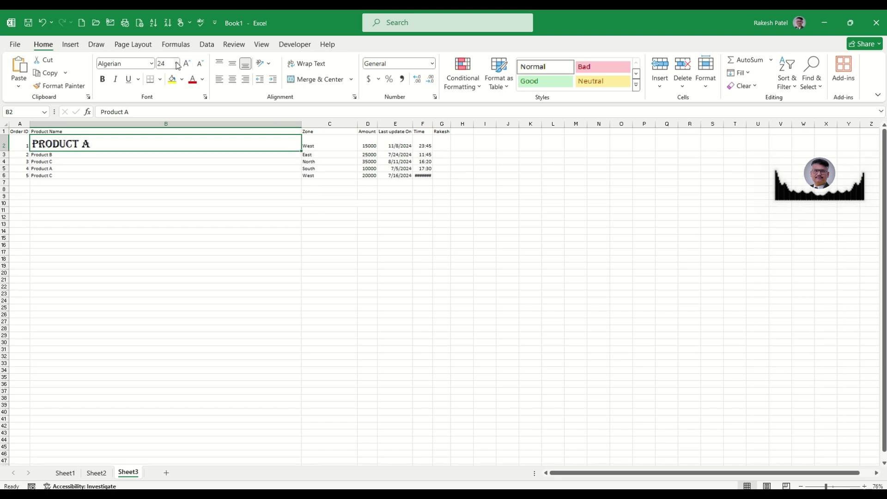
pyautogui.click(178, 65)
pyautogui.click(178, 65)
pyautogui.click(186, 68)
pyautogui.click(187, 67)
pyautogui.click(186, 68)
pyautogui.click(187, 68)
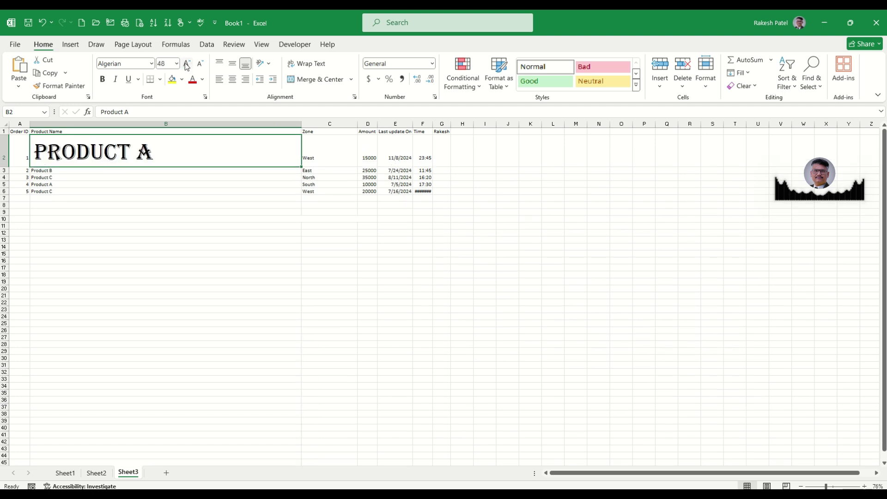
pyautogui.click(187, 67)
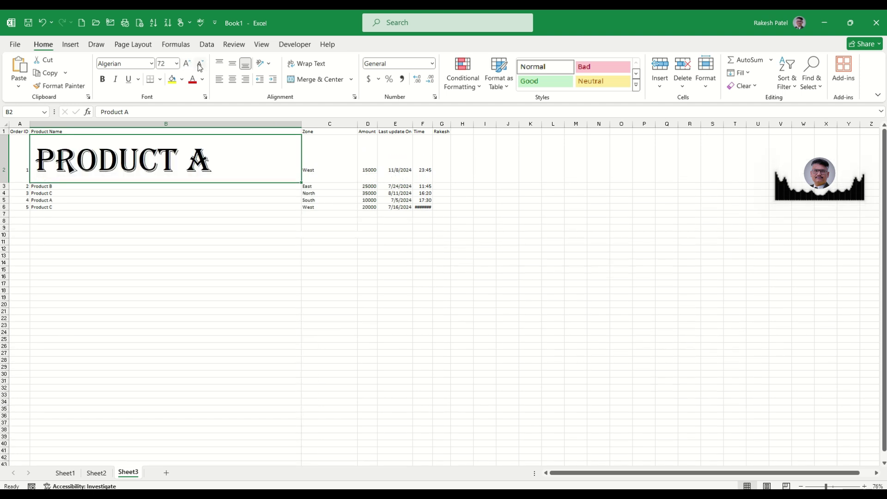
# Decrease the font size of cell B2 one preset at a time down to 20.
pyautogui.click(200, 67)
pyautogui.click(200, 67)
pyautogui.click(200, 67)
pyautogui.click(201, 67)
pyautogui.click(200, 67)
pyautogui.click(200, 67)
pyautogui.click(200, 67)
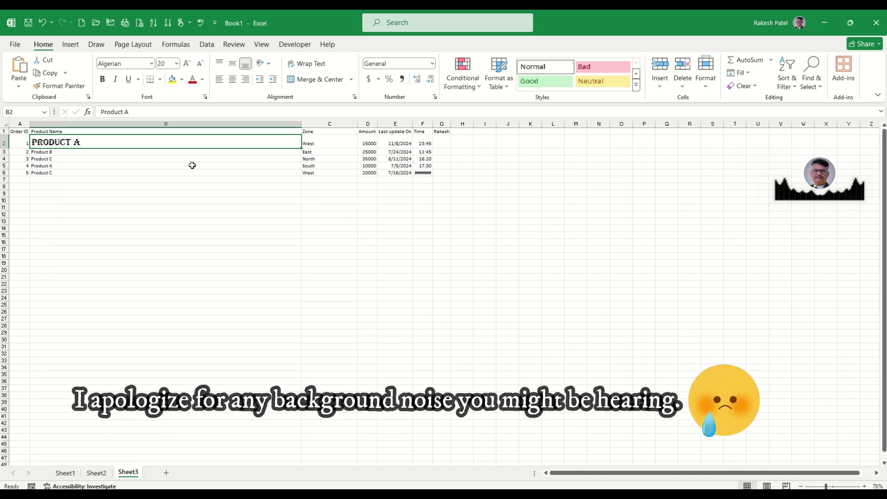
# Narrow column B to suit the product names and widen column F until the time in F6 displays in full.
pyautogui.click(224, 160)
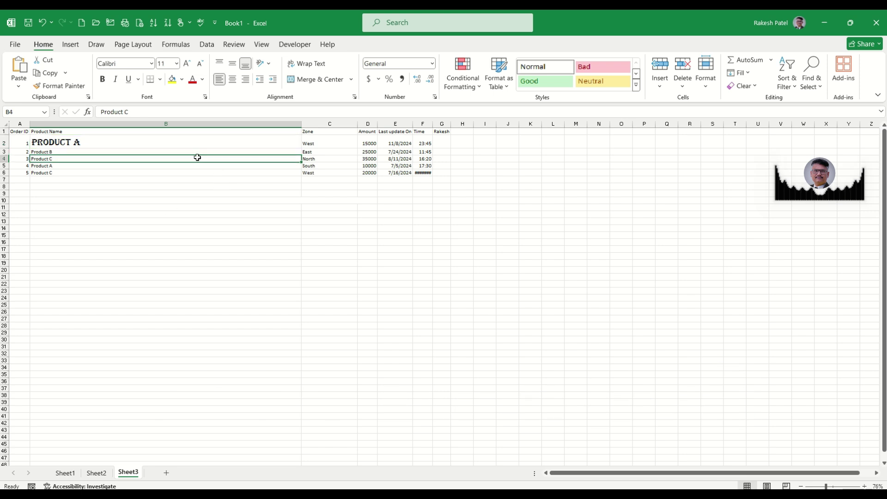
pyautogui.click(141, 152)
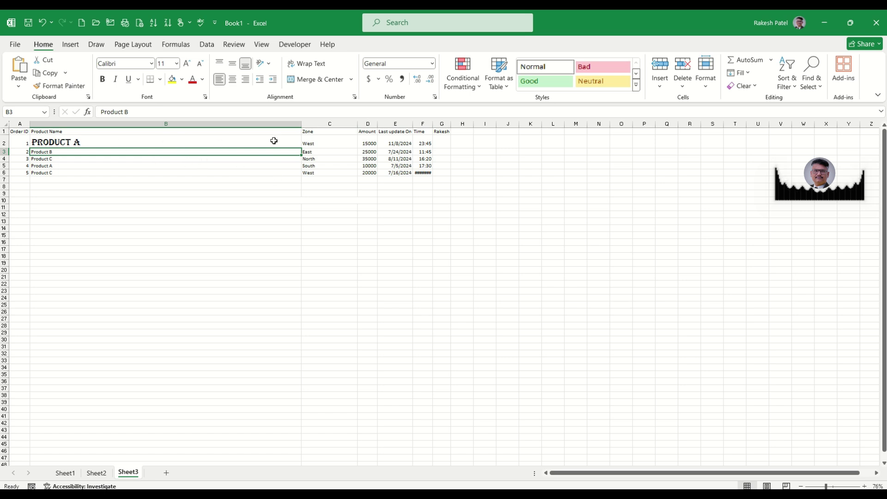
pyautogui.moveTo(302, 126); pyautogui.dragTo(101, 126)
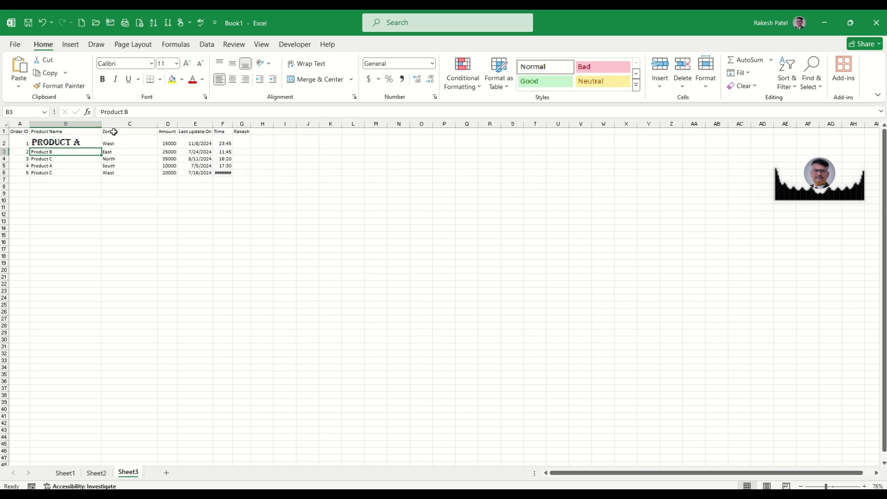
pyautogui.click(223, 173)
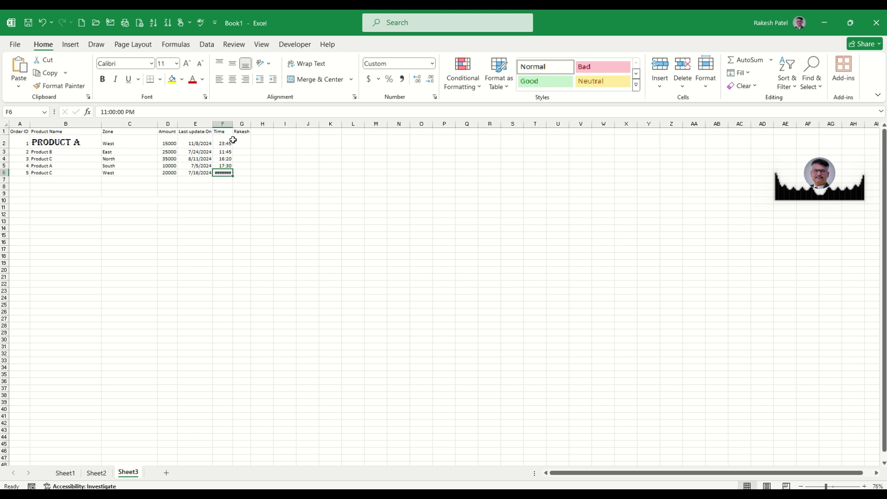
pyautogui.moveTo(234, 125); pyautogui.dragTo(251, 125)
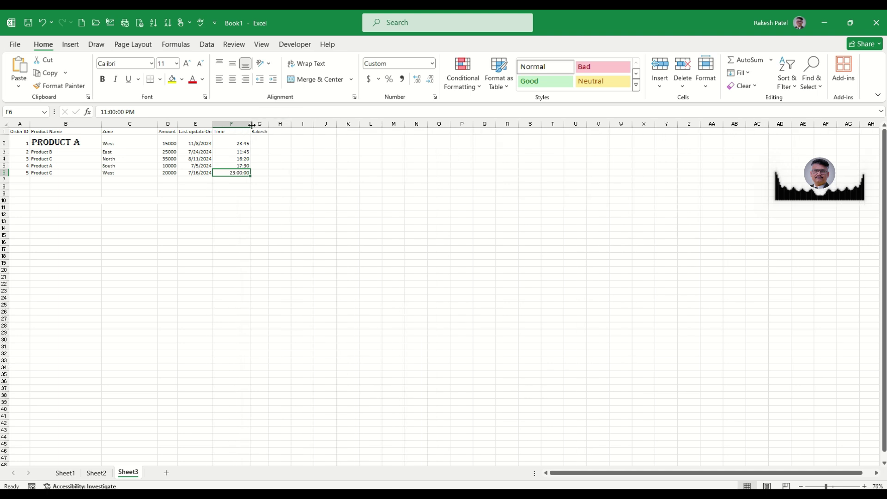
# Narrow the Amount column D until its numbers no longer fit, and widen it again to show them in full.
pyautogui.moveTo(178, 125); pyautogui.dragTo(168, 124)
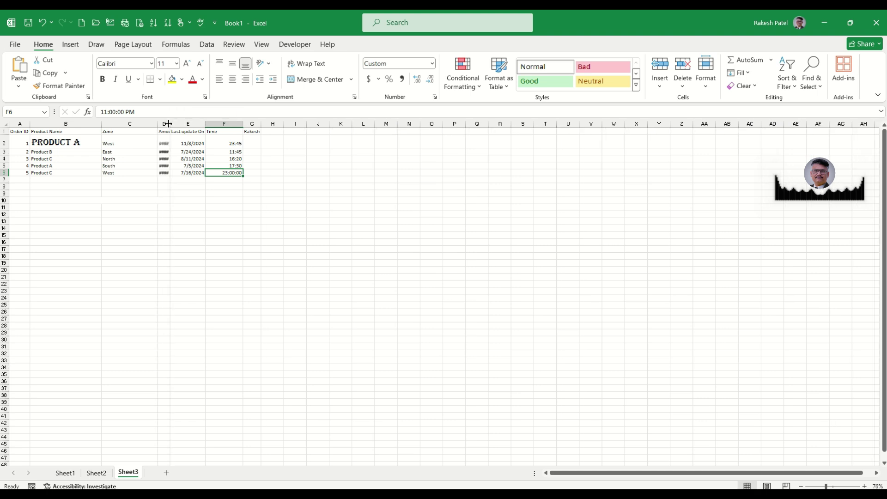
pyautogui.moveTo(167, 124); pyautogui.dragTo(187, 125)
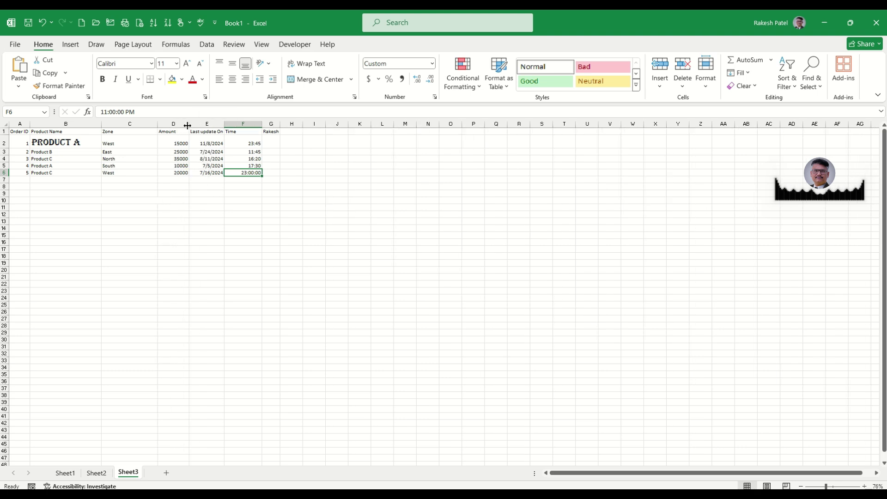
pyautogui.click(92, 144)
pyautogui.click(83, 175)
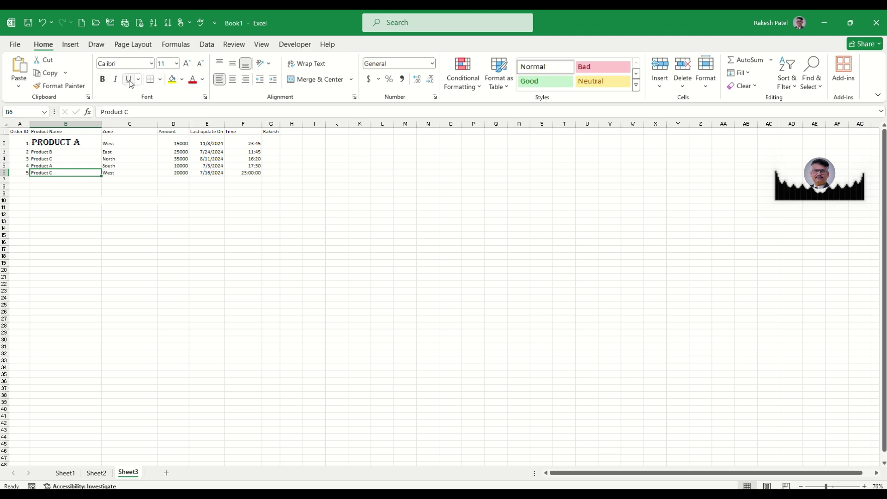
# Set the worksheet zoom to 100%.
pyautogui.click(62, 151)
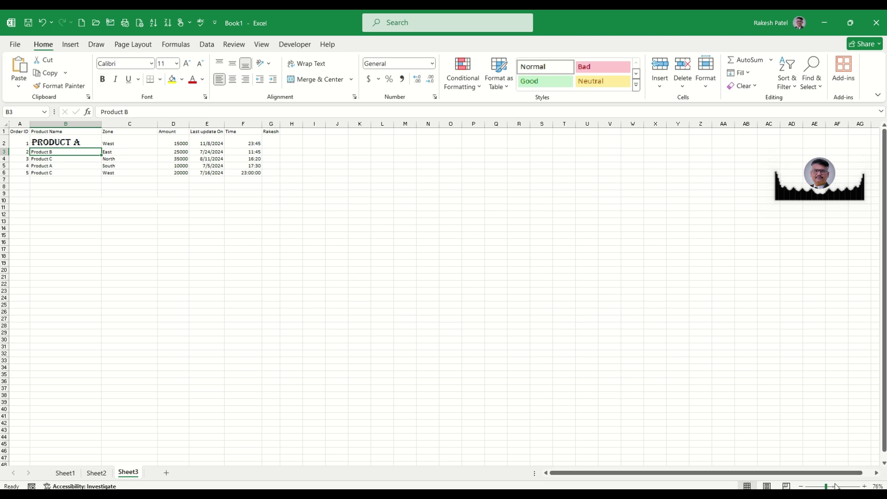
pyautogui.moveTo(832, 488); pyautogui.dragTo(834, 488)
pyautogui.click(803, 487)
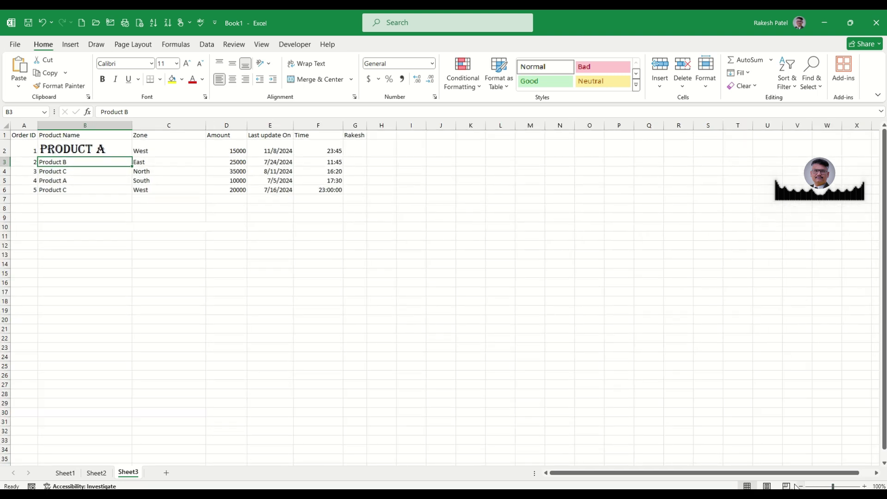
# Apply bold, italic and underline to the Product C text in cell B4.
pyautogui.click(89, 171)
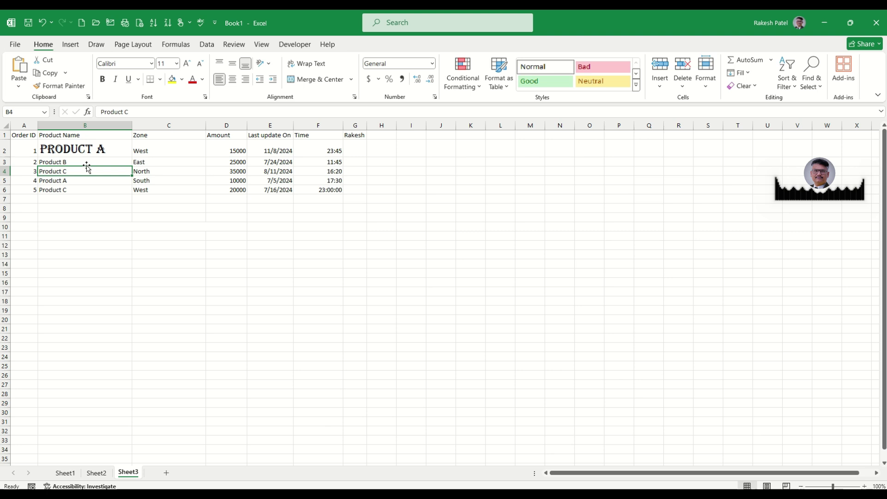
pyautogui.click(102, 79)
pyautogui.click(103, 80)
pyautogui.click(103, 81)
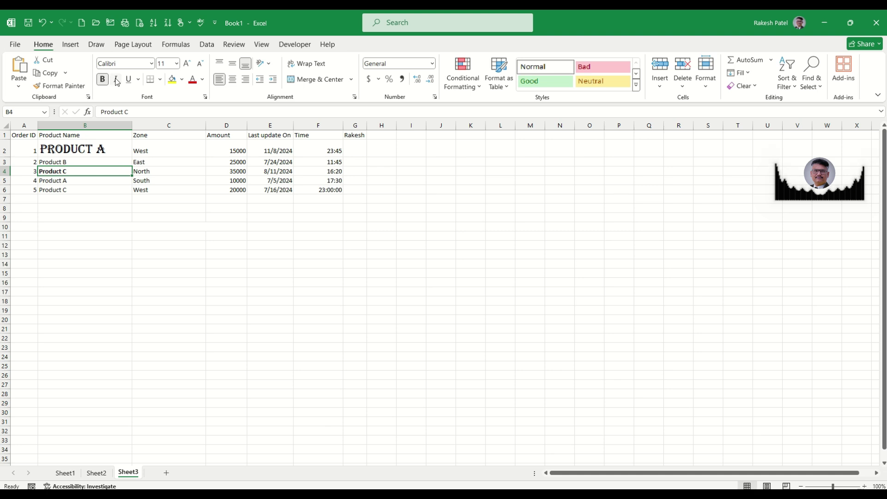
pyautogui.click(116, 82)
pyautogui.click(117, 82)
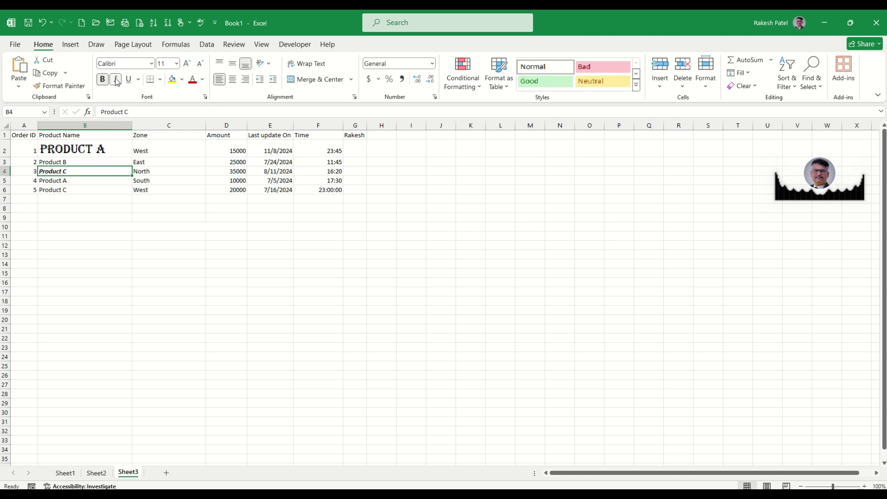
pyautogui.click(129, 80)
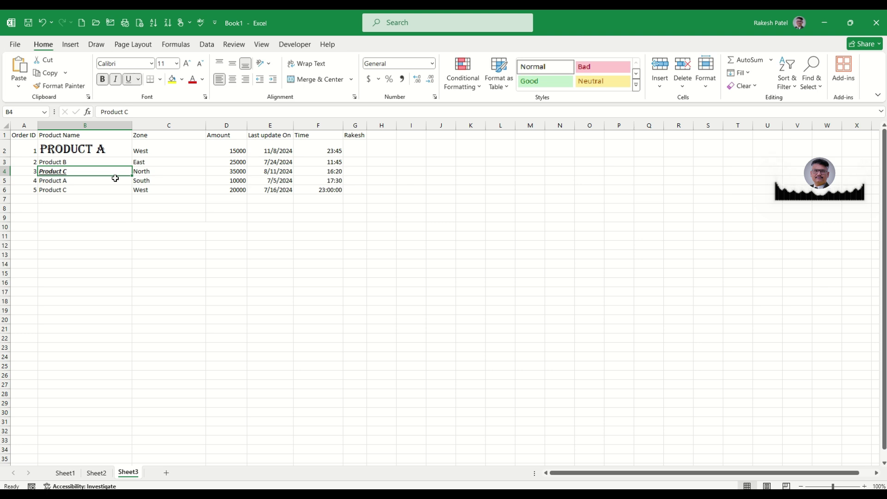
pyautogui.click(111, 196)
# Remove the underline, italic and bold formatting from cell B4.
pyautogui.click(87, 172)
pyautogui.click(129, 80)
pyautogui.click(115, 79)
pyautogui.click(102, 79)
pyautogui.click(74, 181)
pyautogui.click(79, 172)
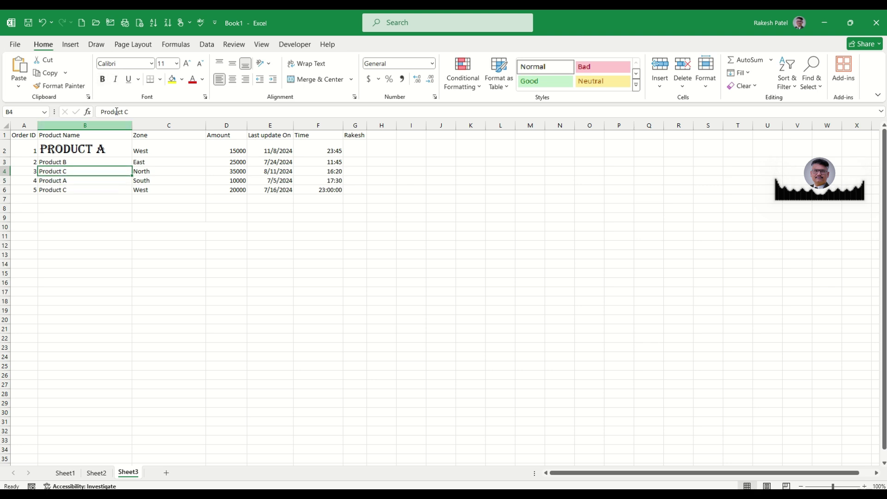
# Apply a double underline to cell B4 and check how it looks against the neighbouring cells.
pyautogui.click(138, 81)
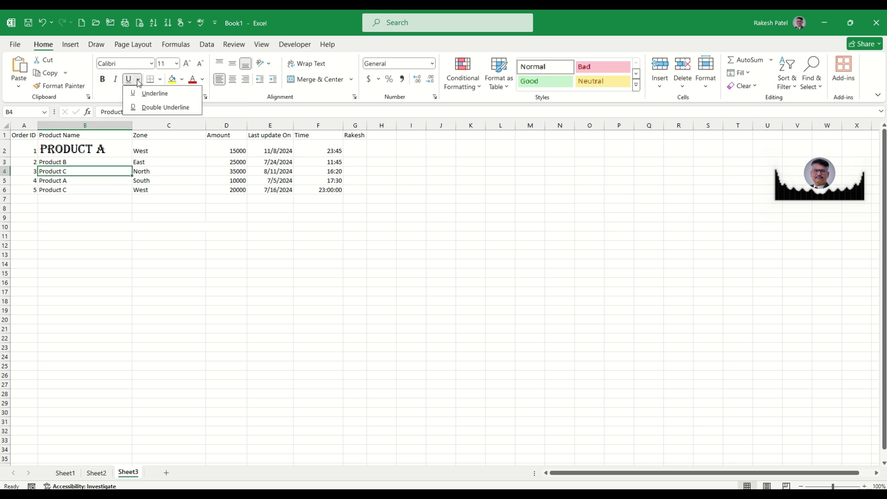
pyautogui.click(145, 107)
pyautogui.click(76, 212)
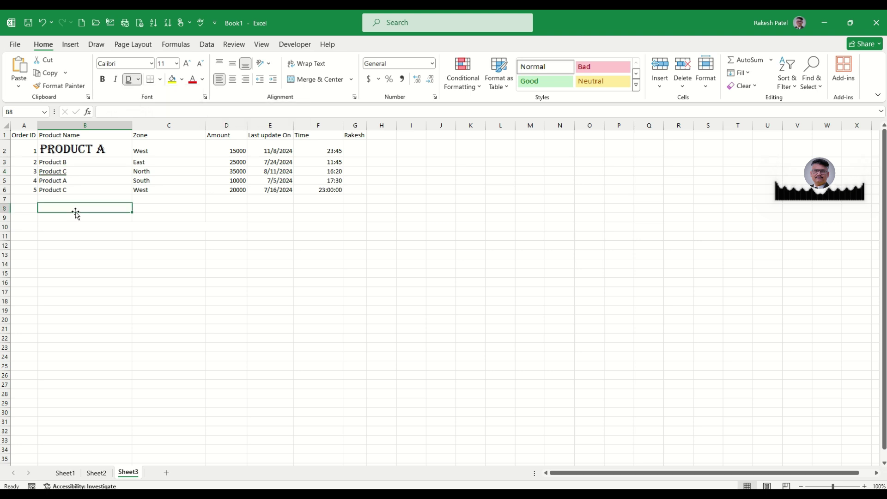
pyautogui.click(83, 172)
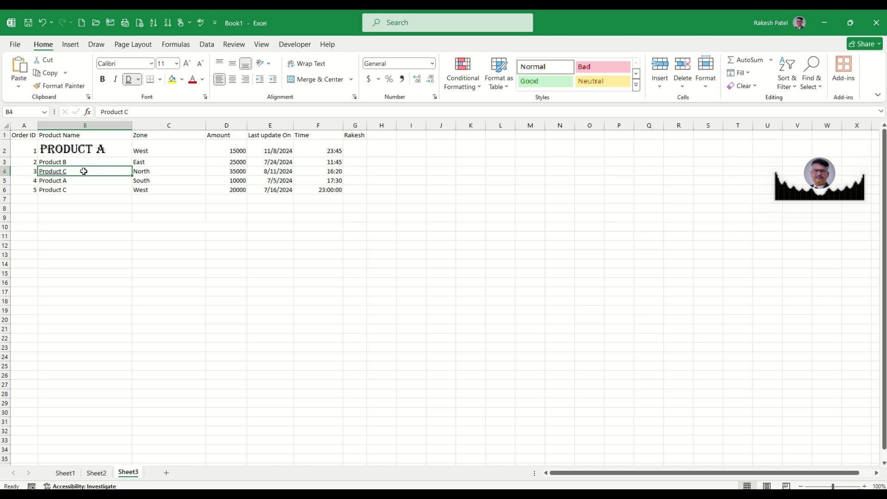
pyautogui.click(84, 180)
pyautogui.click(81, 197)
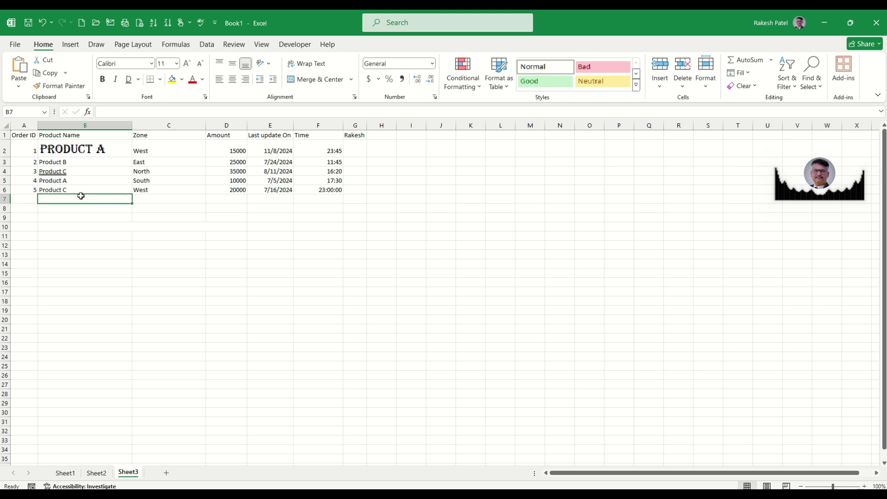
pyautogui.click(85, 174)
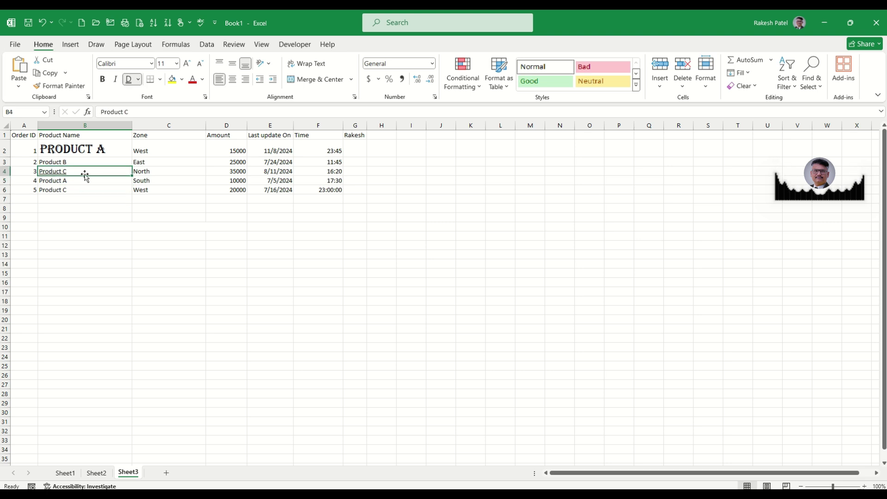
# Change the underline of cell B4 to a single underline.
pyautogui.click(138, 80)
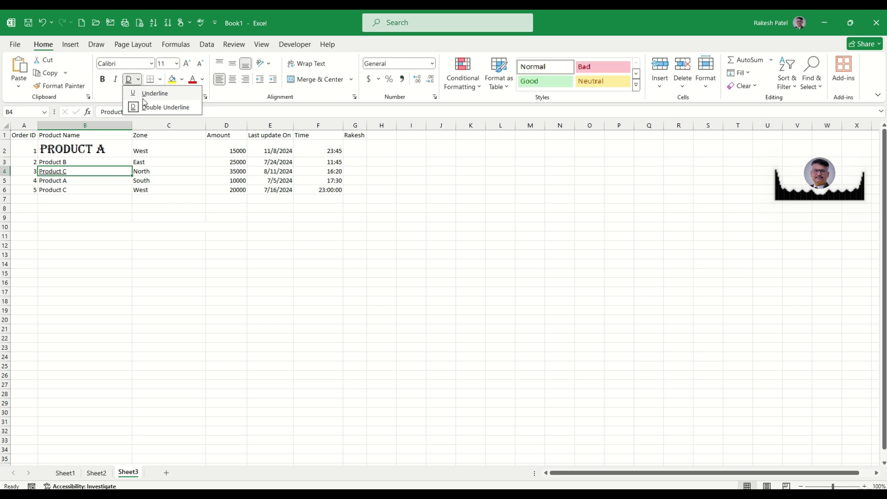
pyautogui.click(148, 94)
pyautogui.click(105, 197)
pyautogui.click(104, 172)
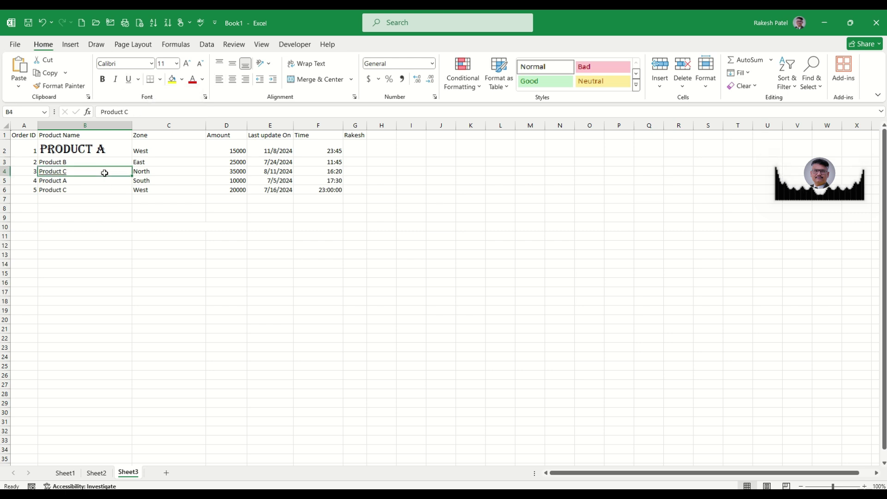
# Switch the underline of cell B4 back to double and compare it with the surrounding cells.
pyautogui.click(138, 79)
pyautogui.click(141, 107)
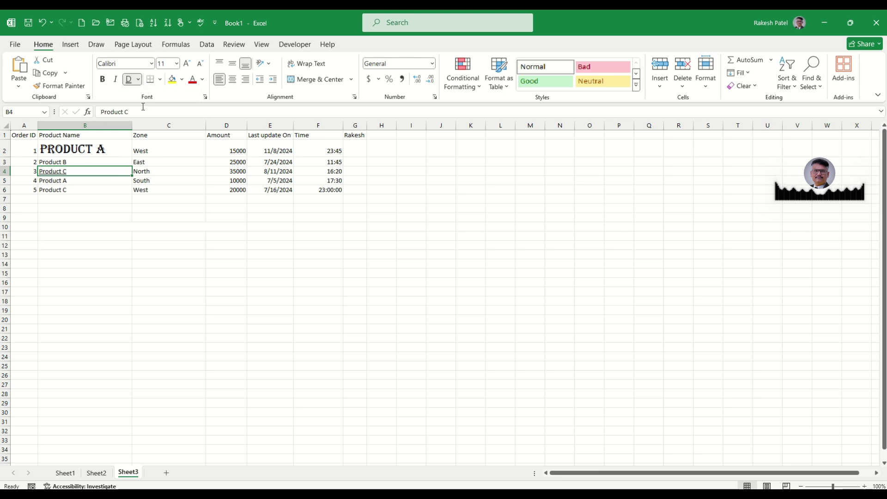
pyautogui.click(92, 179)
pyautogui.click(87, 207)
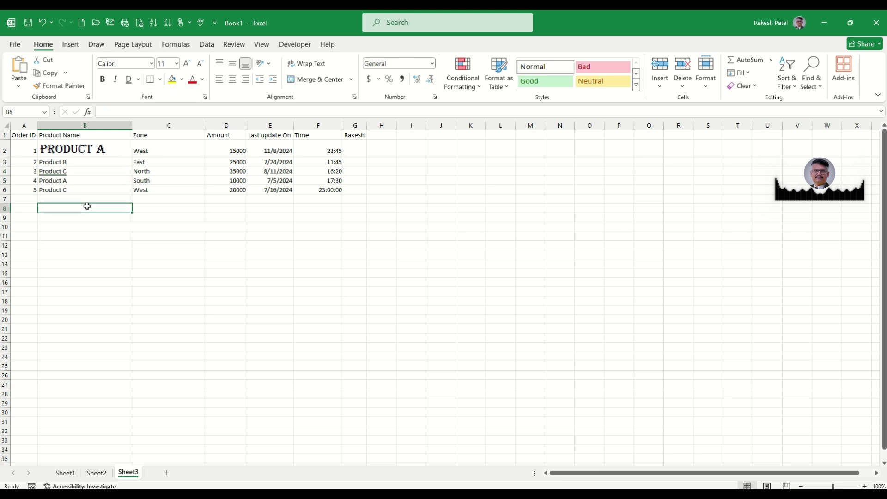
pyautogui.click(96, 162)
pyautogui.click(91, 173)
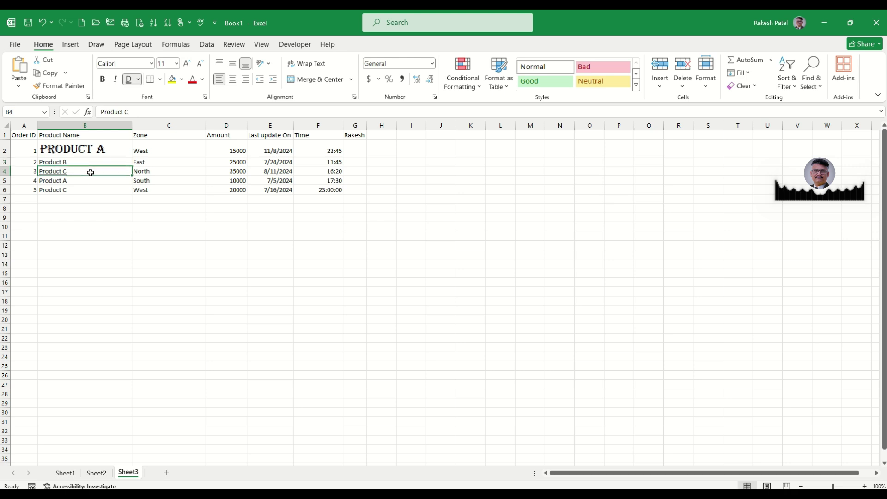
# Remove the double underline from cell B4.
pyautogui.click(129, 79)
pyautogui.click(94, 205)
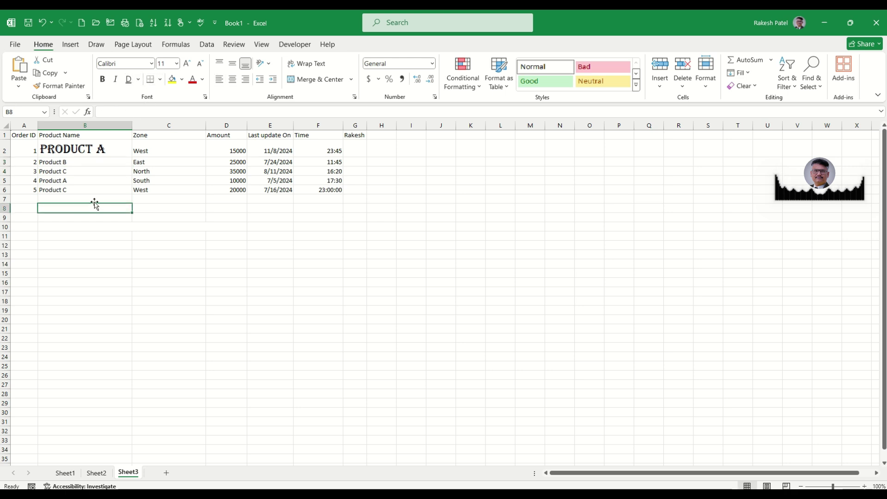
pyautogui.click(95, 148)
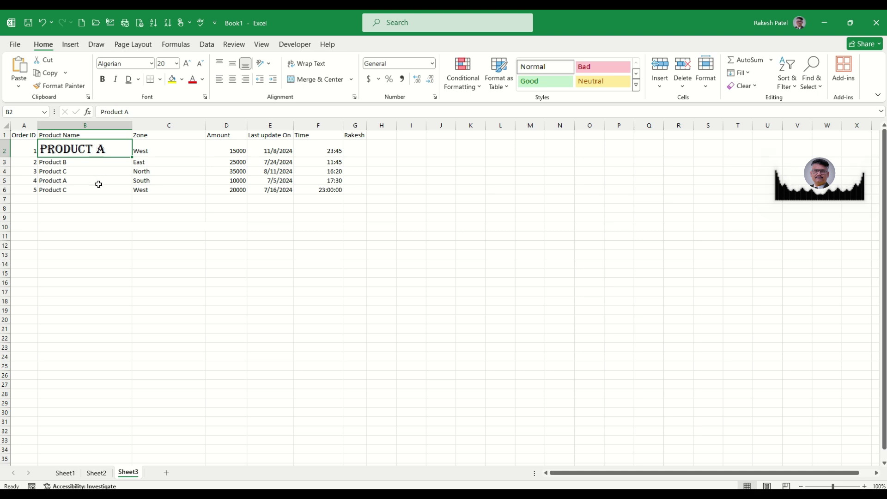
pyautogui.click(111, 173)
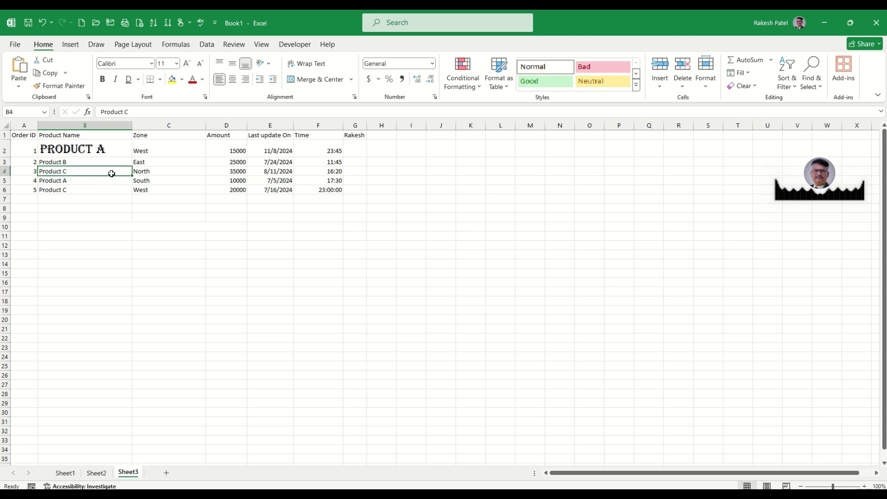
# Clear the contents of cell G1 beside the Time header.
pyautogui.click(357, 134)
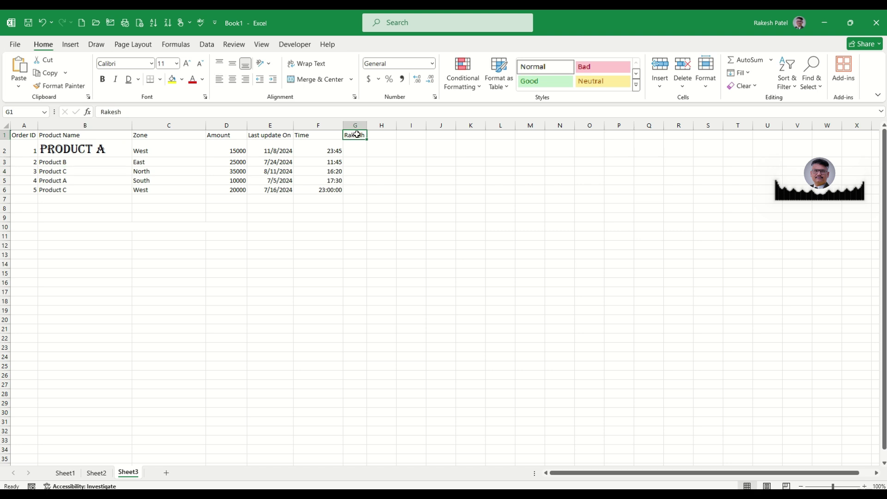
pyautogui.press('Delete')
pyautogui.press('Left')
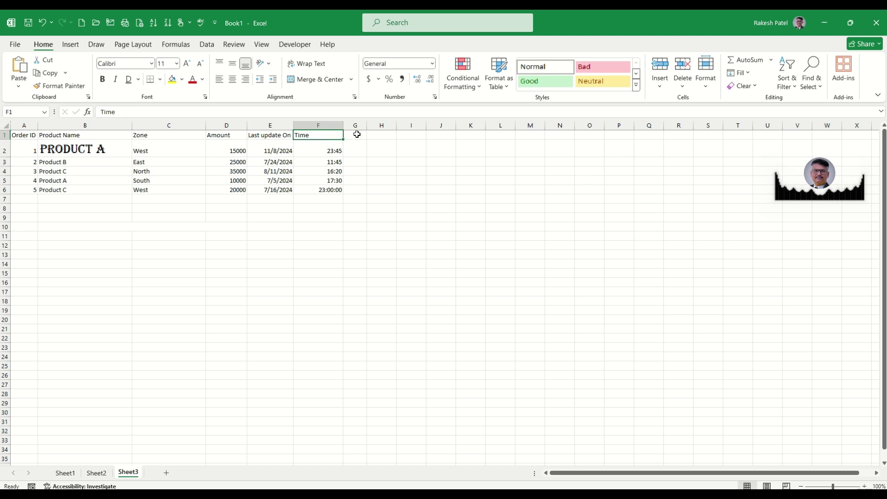
pyautogui.click(227, 171)
pyautogui.click(85, 161)
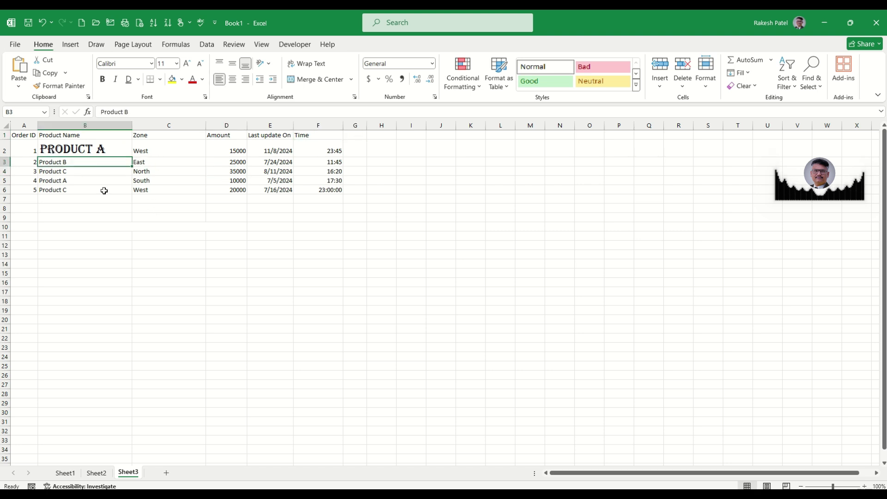
pyautogui.moveTo(97, 217); pyautogui.dragTo(391, 261)
pyautogui.click(354, 244)
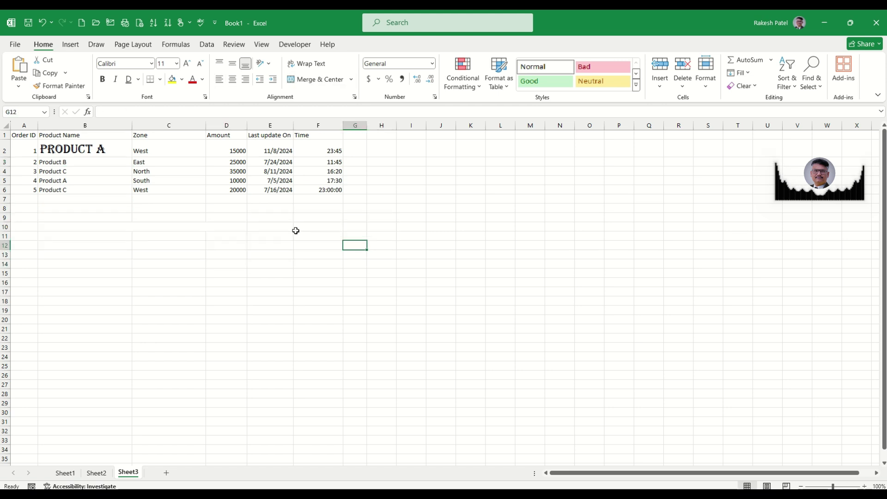
pyautogui.click(412, 180)
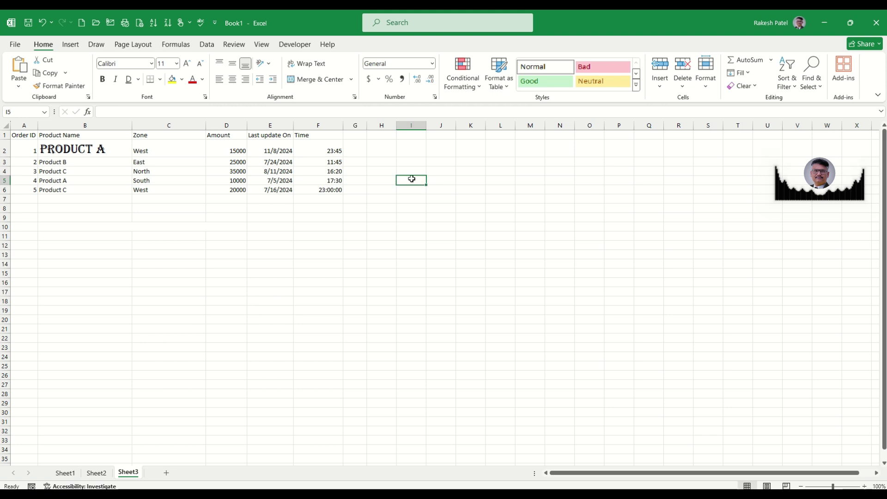
# Narrow the empty column H slightly and widen the Last update On column a little.
pyautogui.click(393, 160)
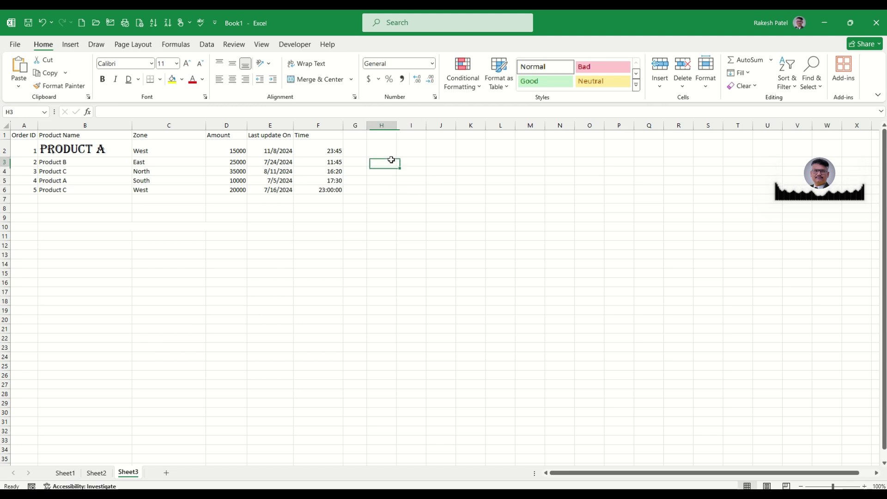
pyautogui.moveTo(397, 125); pyautogui.dragTo(393, 125)
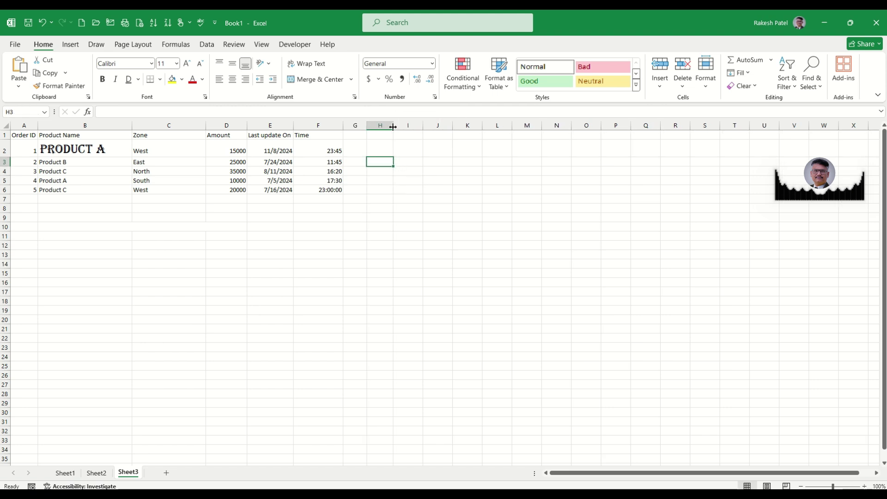
pyautogui.click(428, 183)
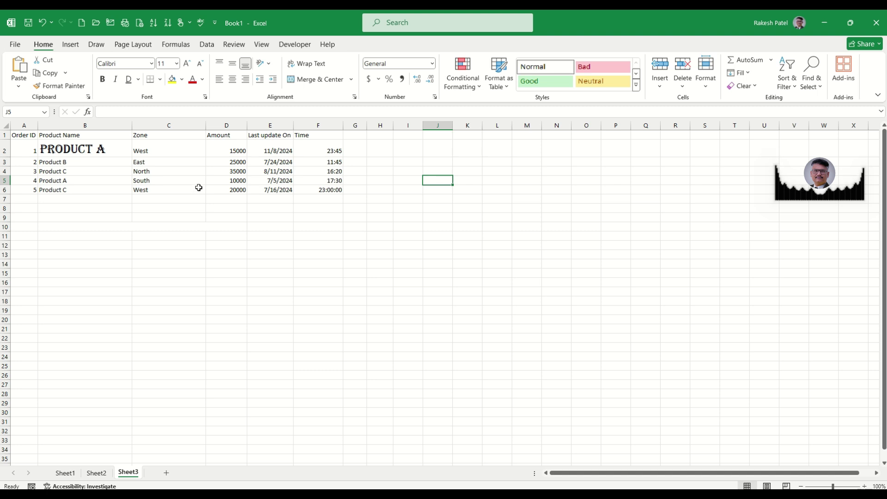
pyautogui.moveTo(293, 125); pyautogui.dragTo(302, 125)
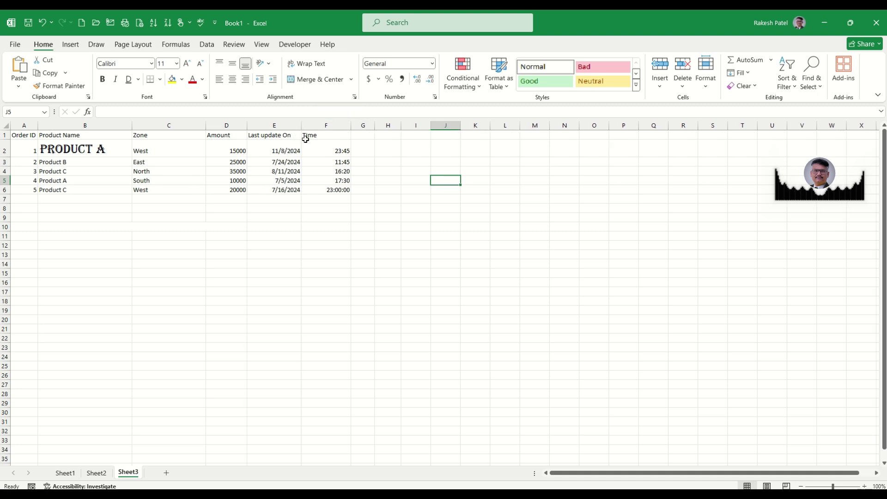
pyautogui.click(312, 157)
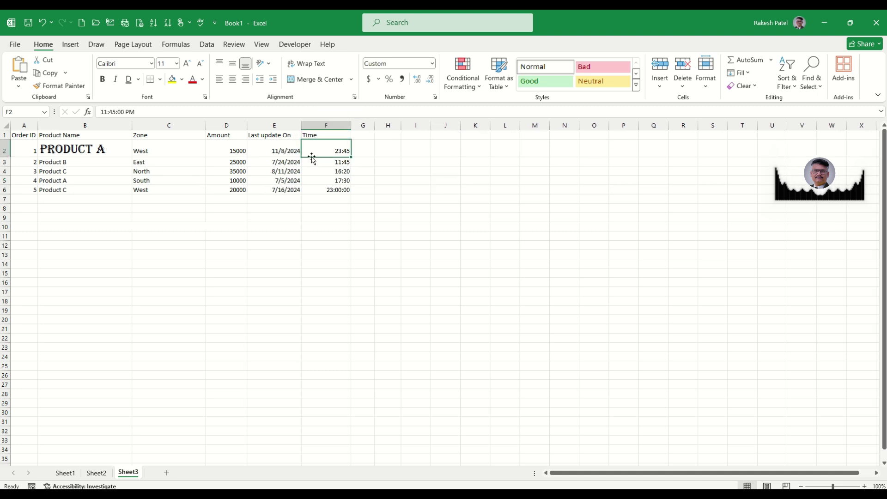
# Examine the available border options and the extent of the order table in A1:F6, including its header row.
pyautogui.click(160, 82)
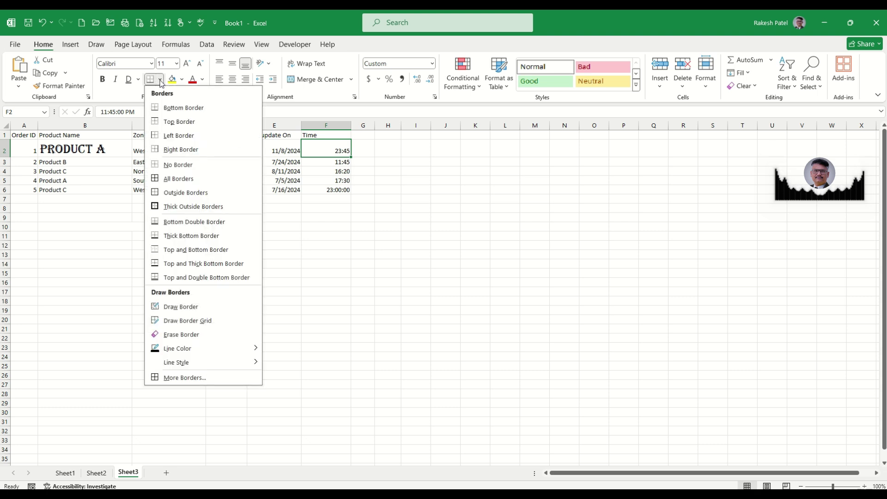
pyautogui.press('Escape')
pyautogui.click(162, 198)
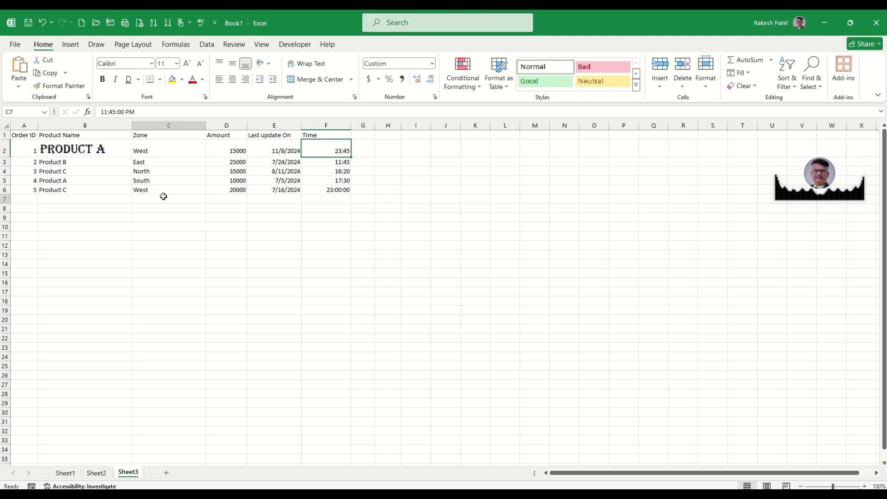
pyautogui.moveTo(27, 135); pyautogui.dragTo(342, 190)
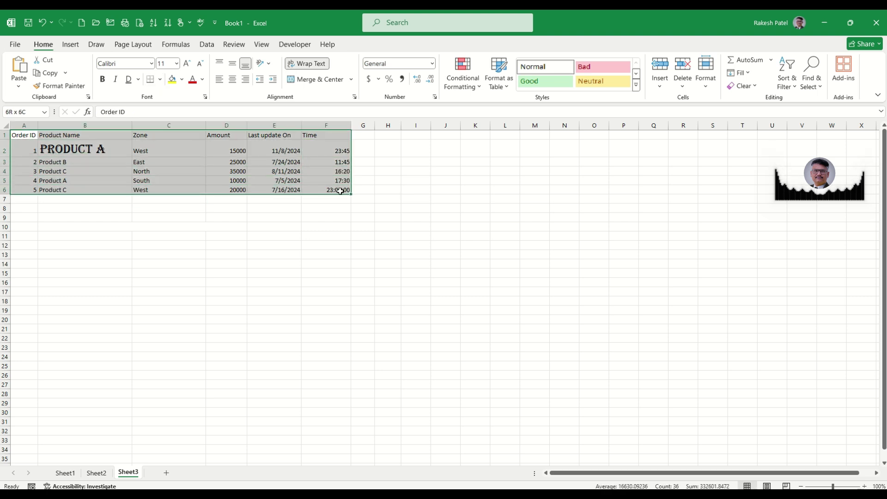
pyautogui.click(171, 157)
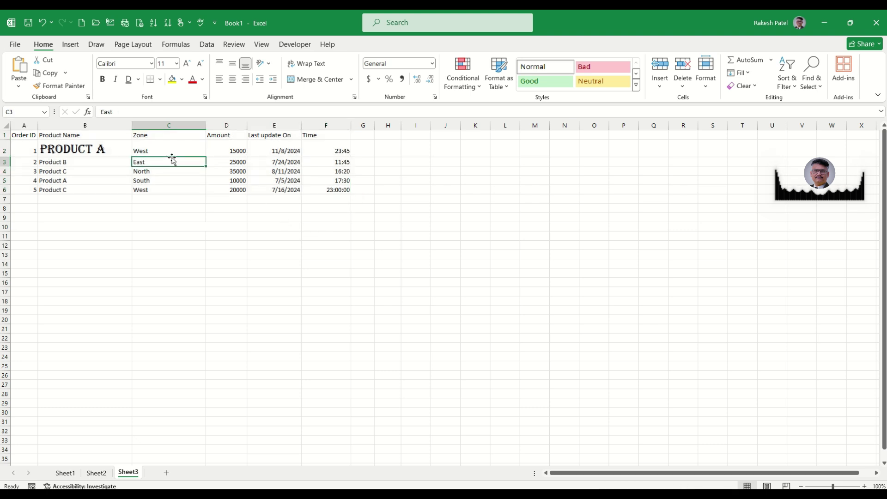
pyautogui.moveTo(34, 136); pyautogui.dragTo(330, 170)
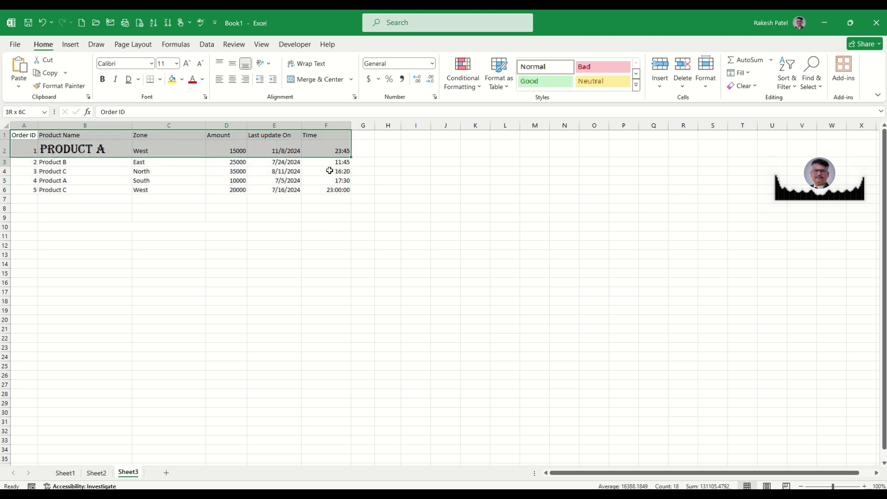
pyautogui.click(243, 189)
pyautogui.moveTo(29, 135); pyautogui.dragTo(336, 133)
pyautogui.click(319, 154)
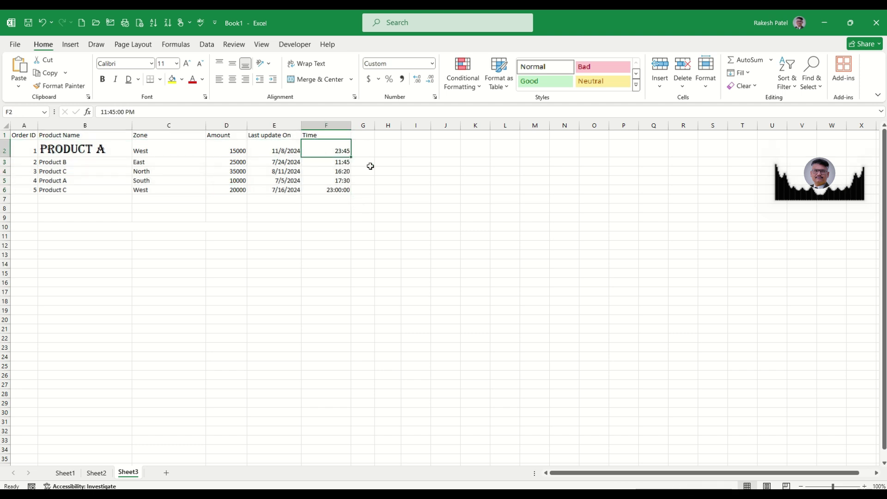
pyautogui.click(425, 180)
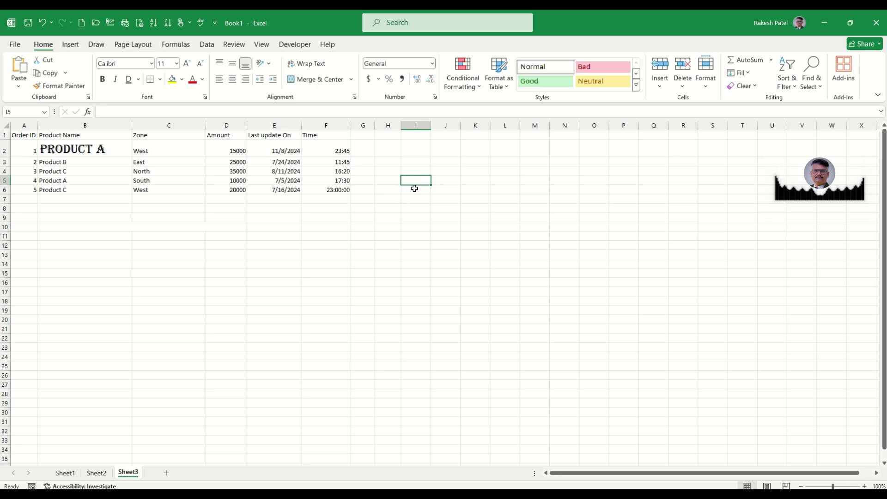
# Add a bottom border and a top border to the empty cell I5.
pyautogui.click(160, 79)
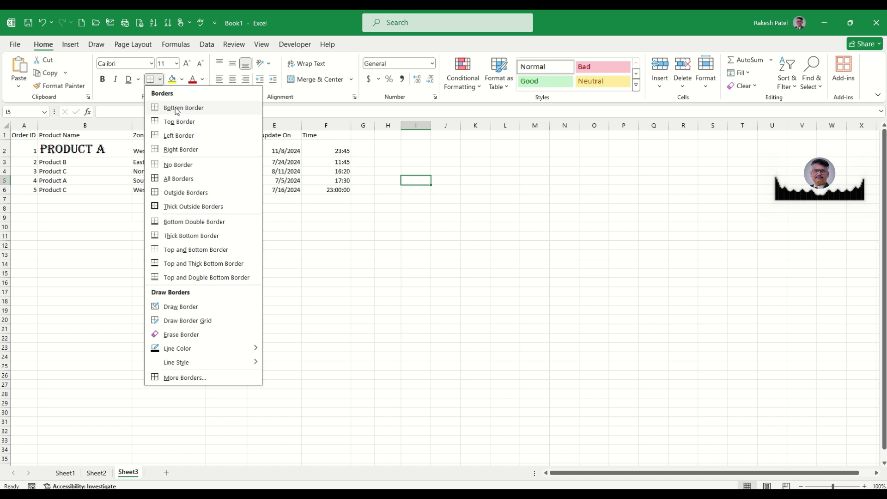
pyautogui.click(177, 107)
pyautogui.click(423, 226)
pyautogui.click(416, 182)
pyautogui.click(160, 79)
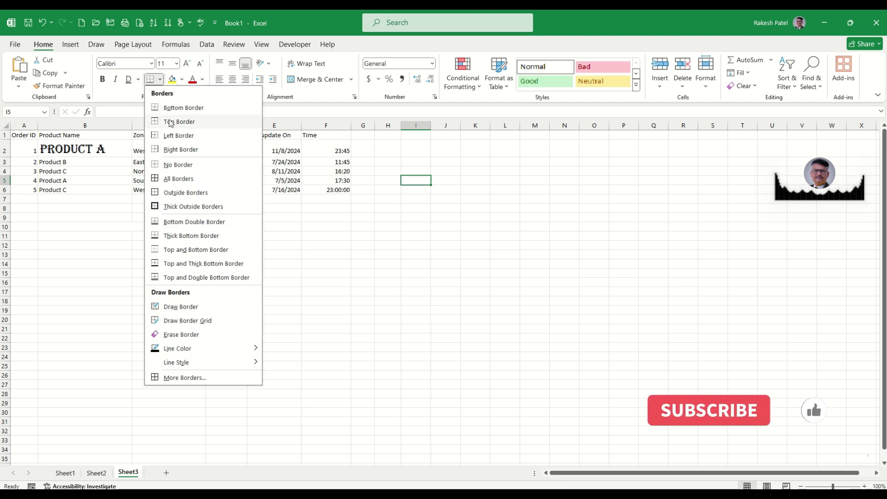
pyautogui.click(170, 121)
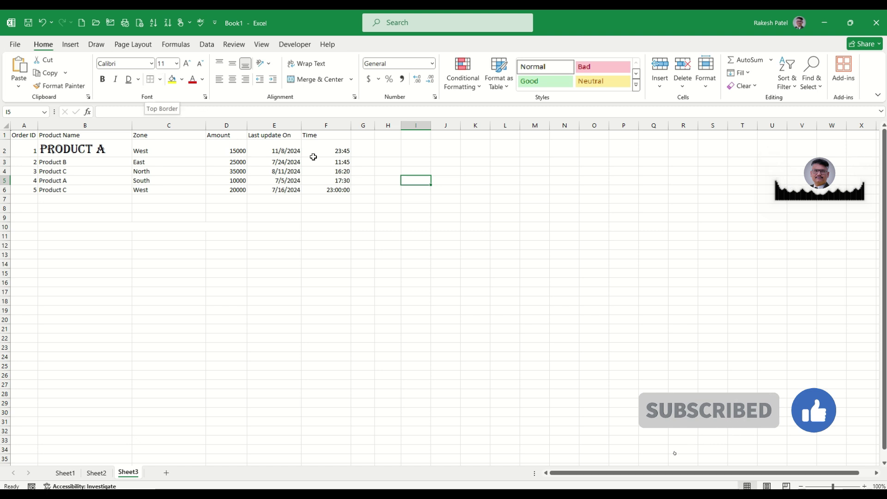
pyautogui.click(465, 180)
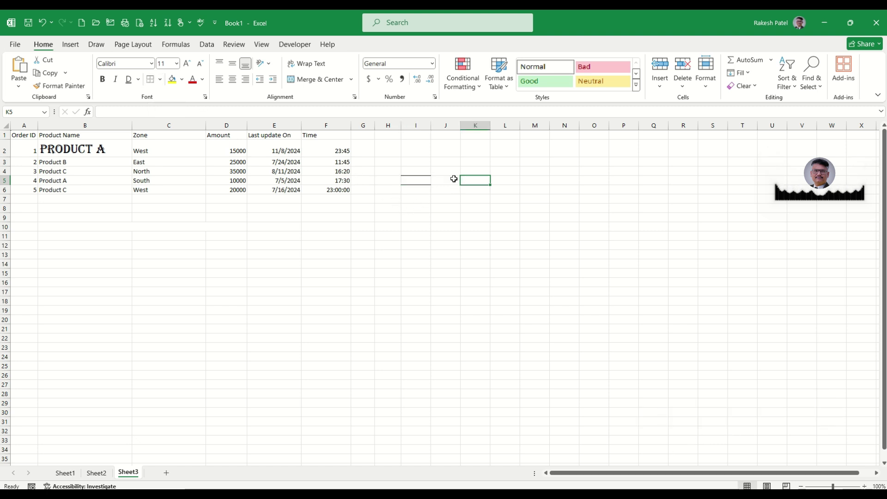
# Add a left border and a right border to cell I5 to complete its outline.
pyautogui.click(413, 181)
pyautogui.click(160, 79)
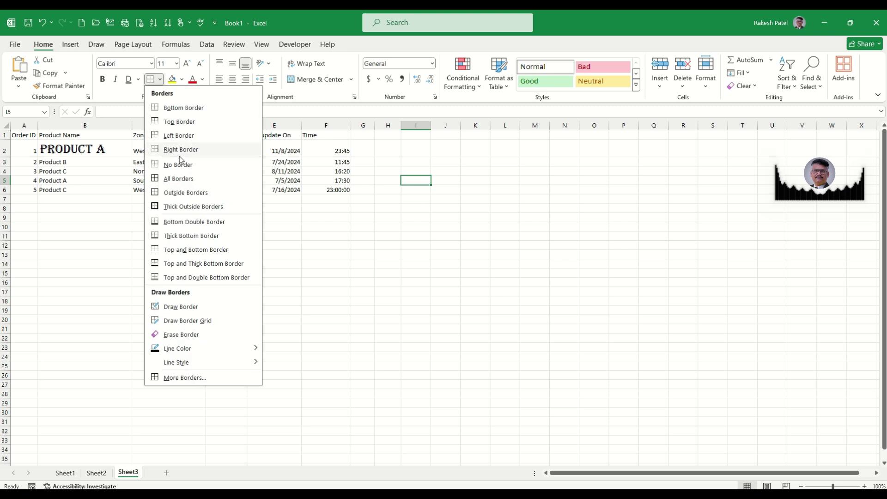
pyautogui.click(179, 135)
pyautogui.click(160, 79)
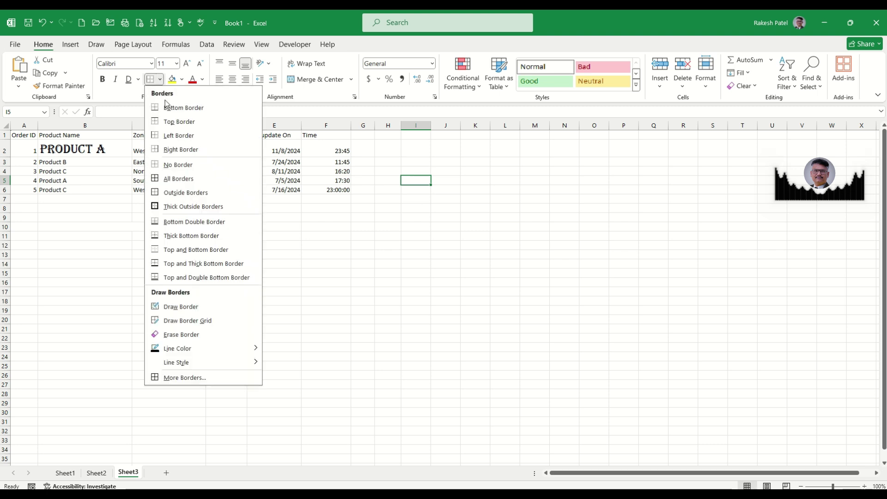
pyautogui.click(180, 150)
pyautogui.click(483, 198)
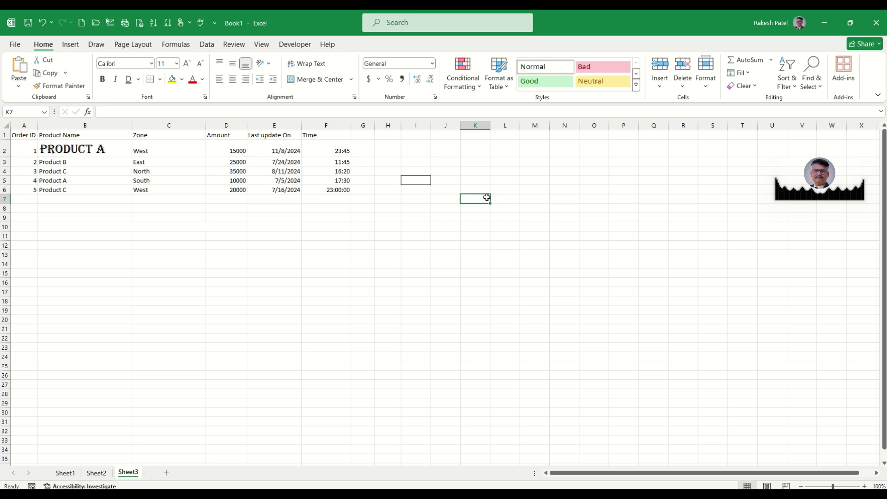
# Review the border presets such as All Borders and Outside Borders, and check the outline of cell I5.
pyautogui.click(416, 181)
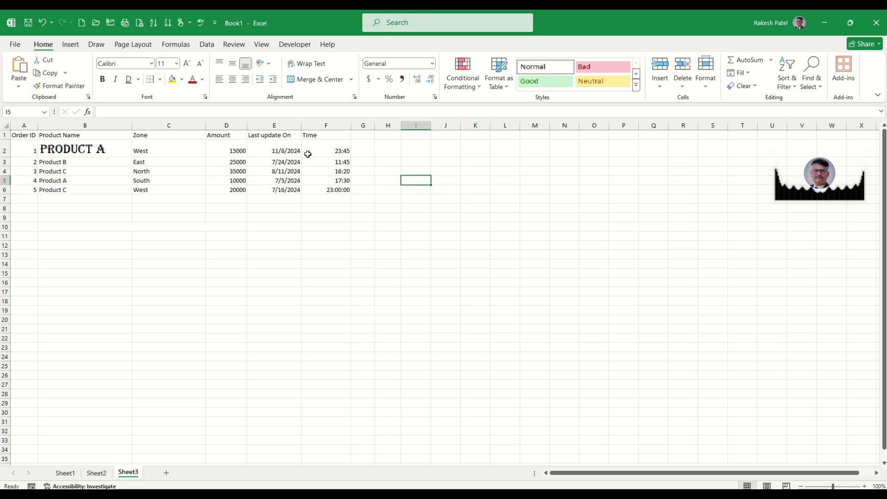
pyautogui.click(161, 81)
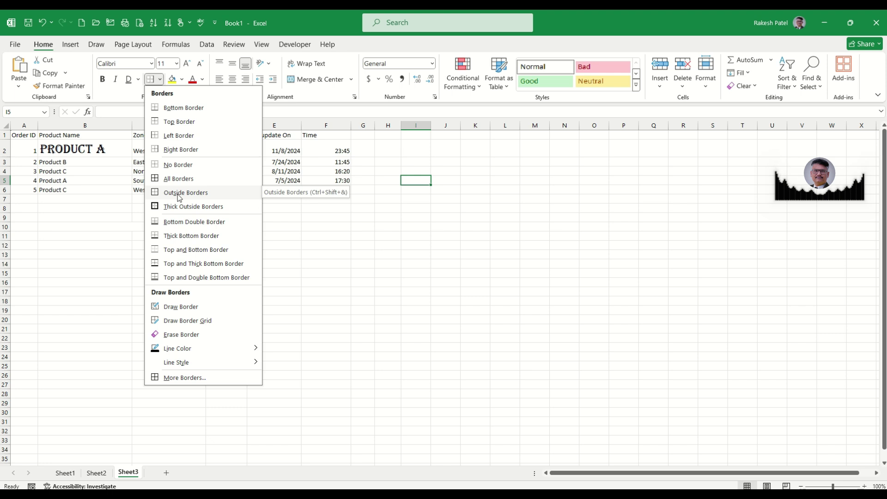
pyautogui.click(406, 178)
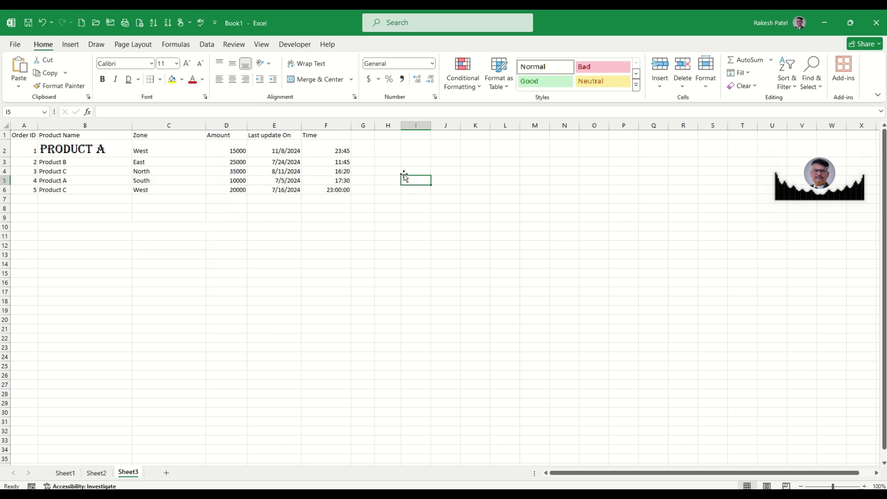
pyautogui.click(407, 207)
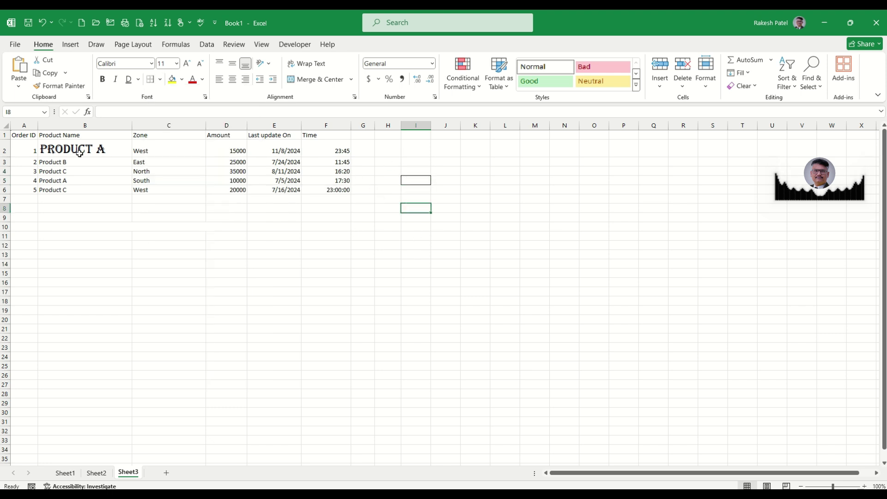
# Apply All Borders to the order table in A1:F6 and check the resulting grid lines.
pyautogui.moveTo(27, 134); pyautogui.dragTo(328, 196)
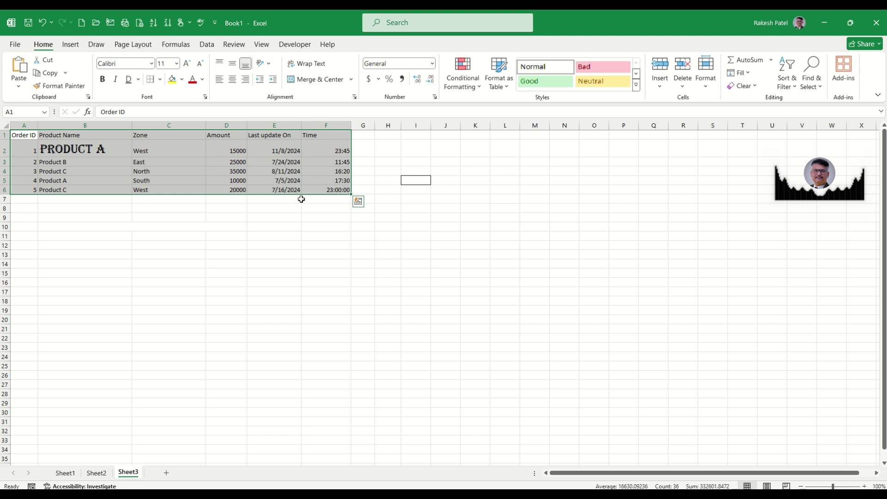
pyautogui.click(161, 81)
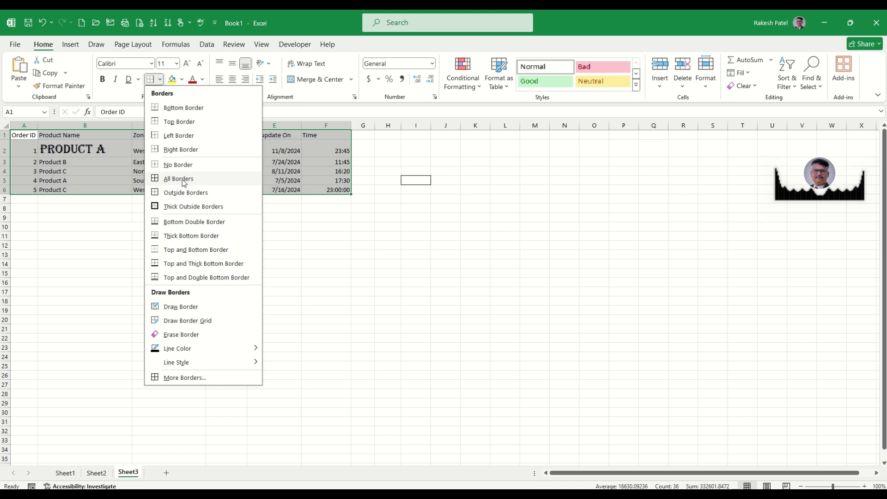
pyautogui.click(179, 179)
pyautogui.click(207, 205)
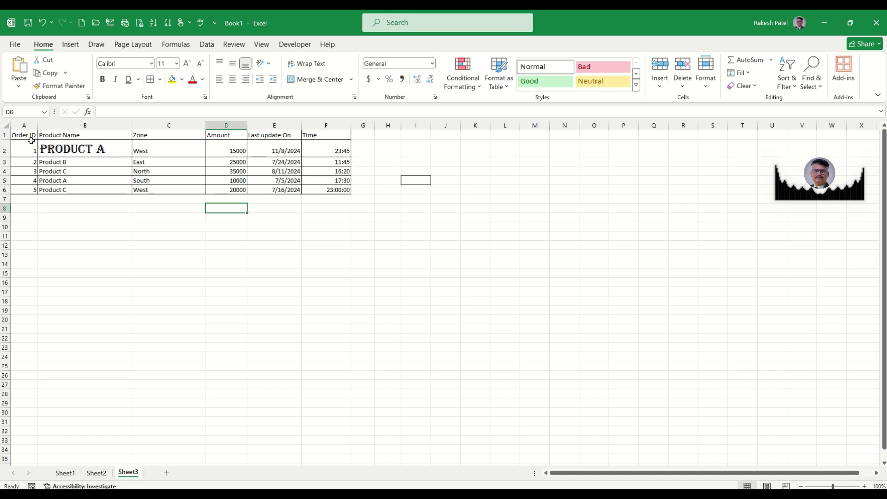
pyautogui.click(180, 160)
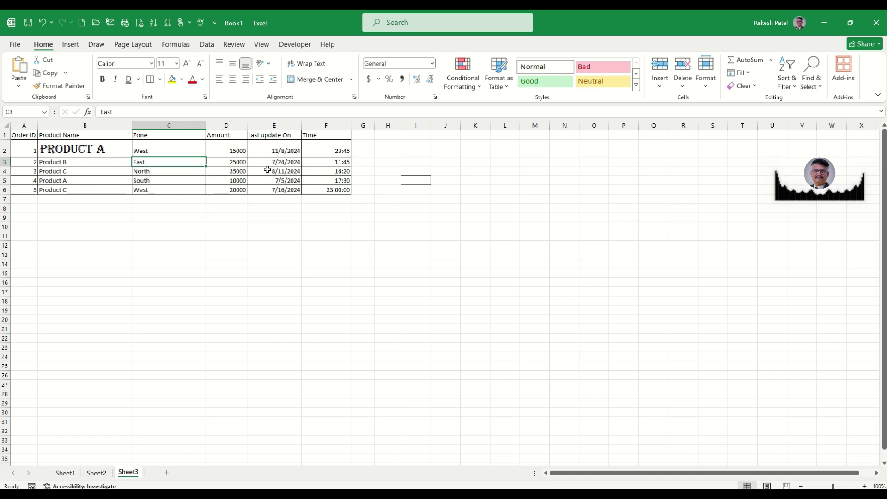
pyautogui.click(268, 170)
# Remove all borders from the order table in A1:F6.
pyautogui.moveTo(321, 190); pyautogui.dragTo(16, 134)
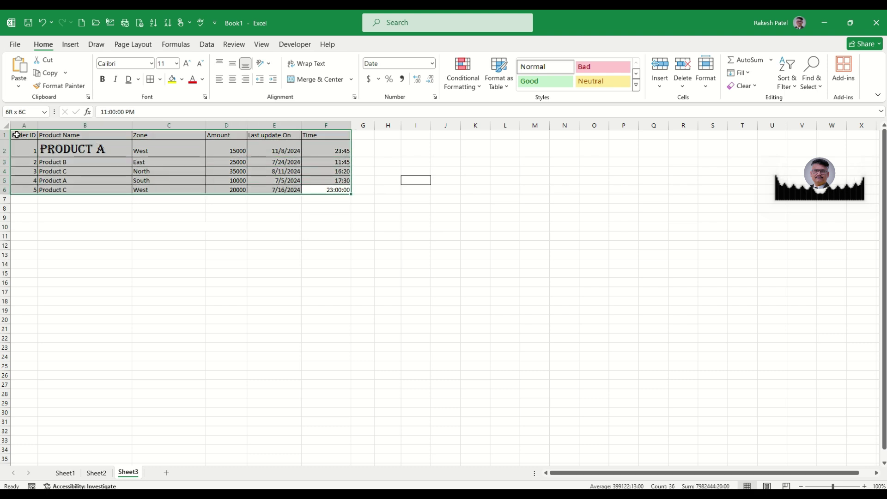
pyautogui.click(160, 80)
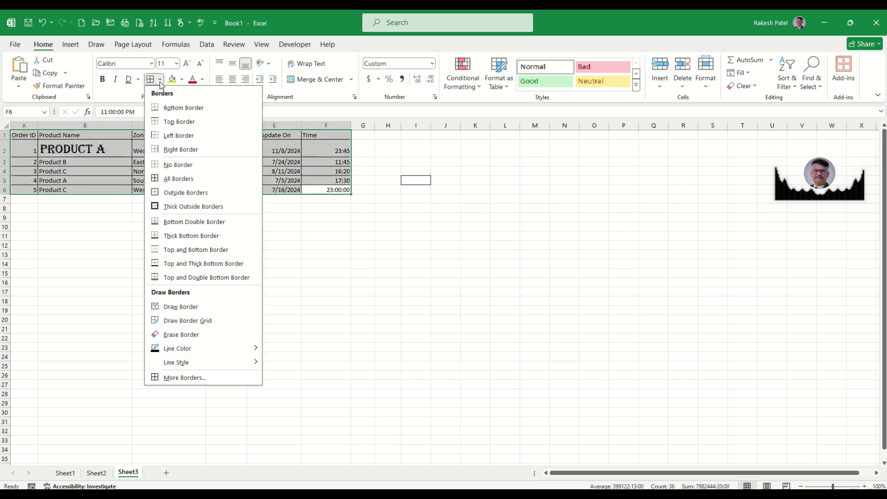
pyautogui.click(165, 165)
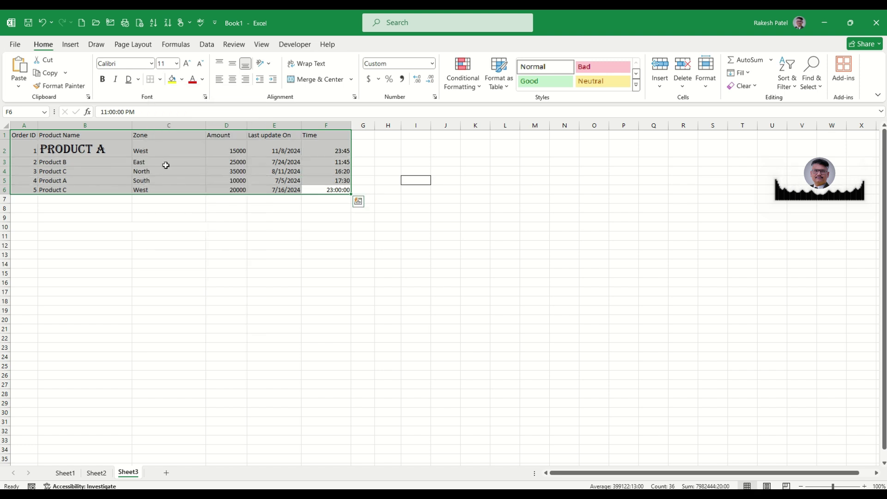
pyautogui.click(167, 163)
pyautogui.moveTo(29, 138); pyautogui.dragTo(329, 189)
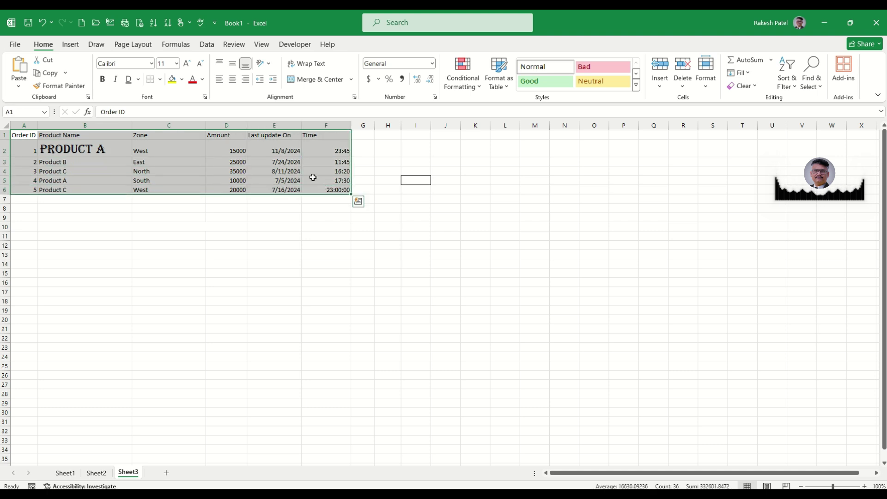
pyautogui.click(160, 79)
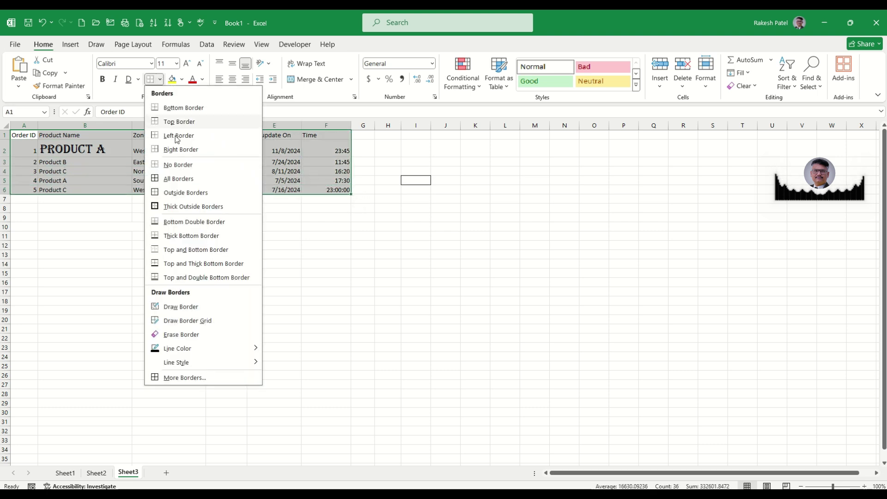
pyautogui.click(200, 197)
# Apply Outside Borders to the empty range G10:J17 and check the resulting outline.
pyautogui.moveTo(365, 229); pyautogui.dragTo(442, 289)
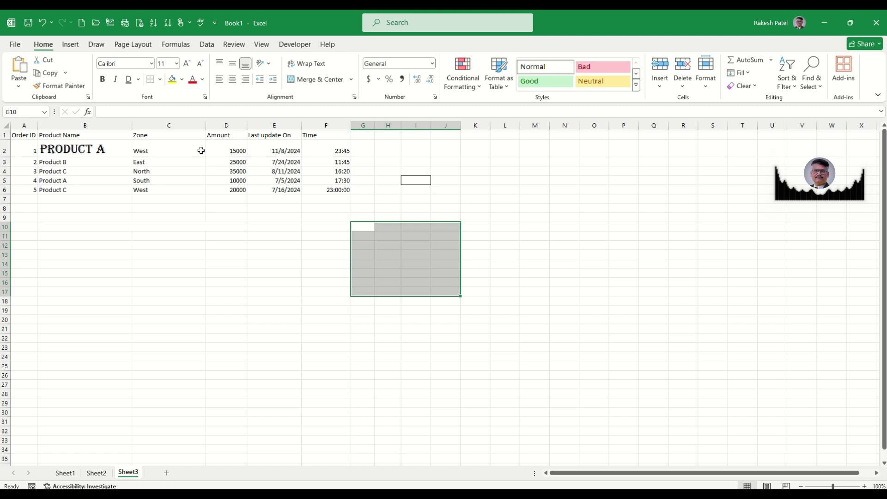
pyautogui.click(160, 79)
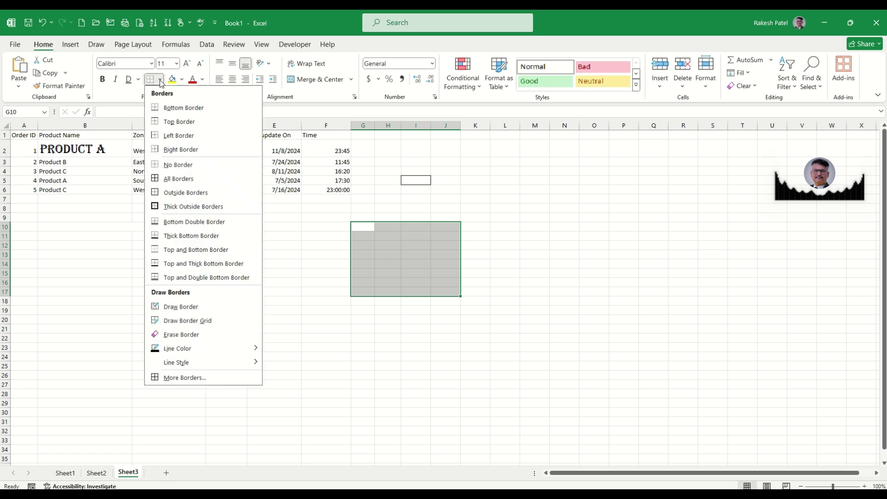
pyautogui.click(183, 193)
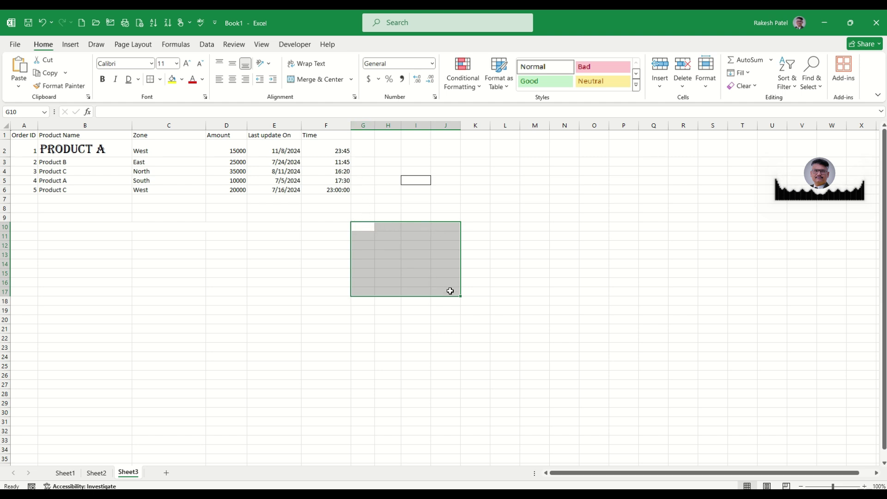
pyautogui.click(553, 283)
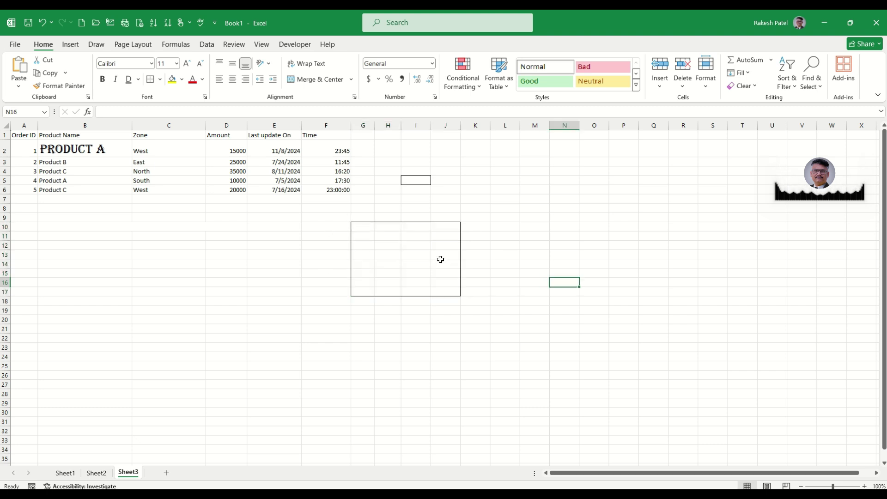
# Apply Thick Outside Borders to the outlined range G10:J17.
pyautogui.moveTo(365, 227); pyautogui.dragTo(446, 294)
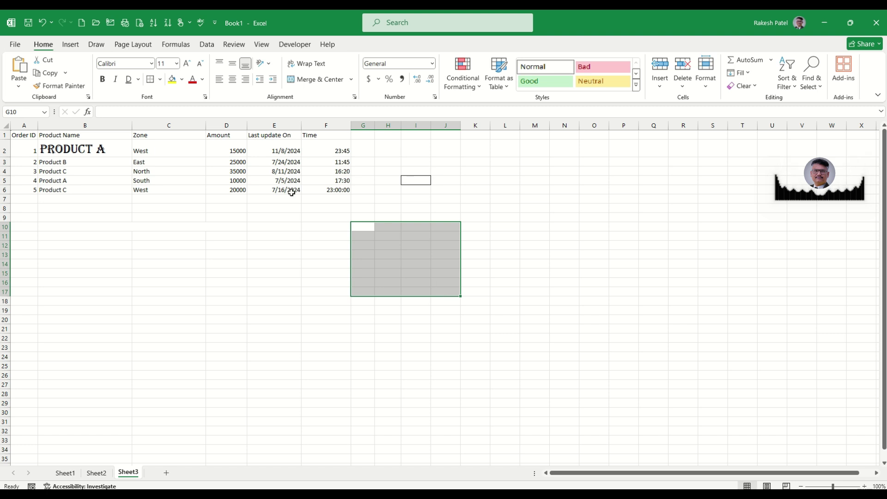
pyautogui.click(160, 80)
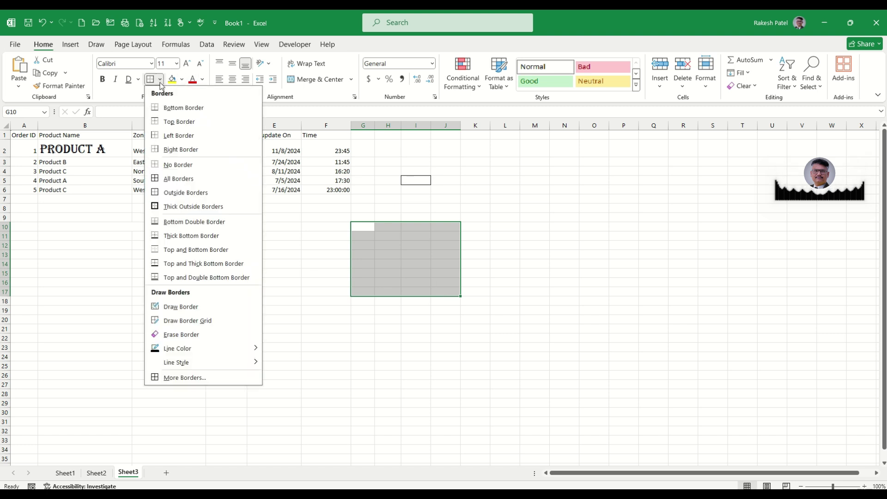
pyautogui.click(172, 208)
pyautogui.click(485, 208)
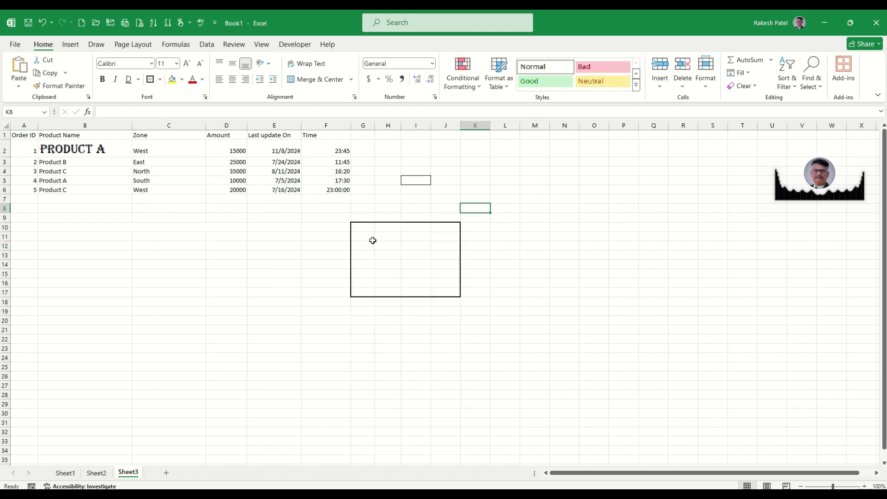
# Apply Outside Borders to the inner range H11:I15 within the thick outline.
pyautogui.moveTo(379, 236); pyautogui.dragTo(406, 273)
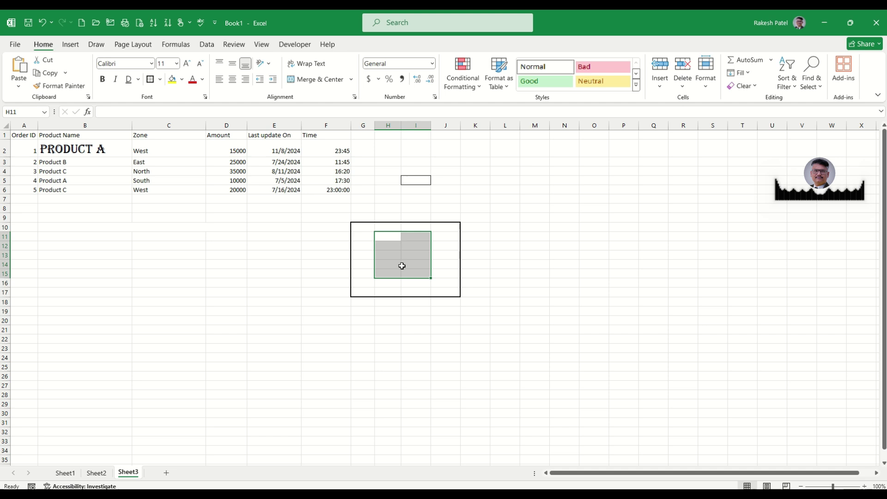
pyautogui.click(159, 79)
pyautogui.click(207, 191)
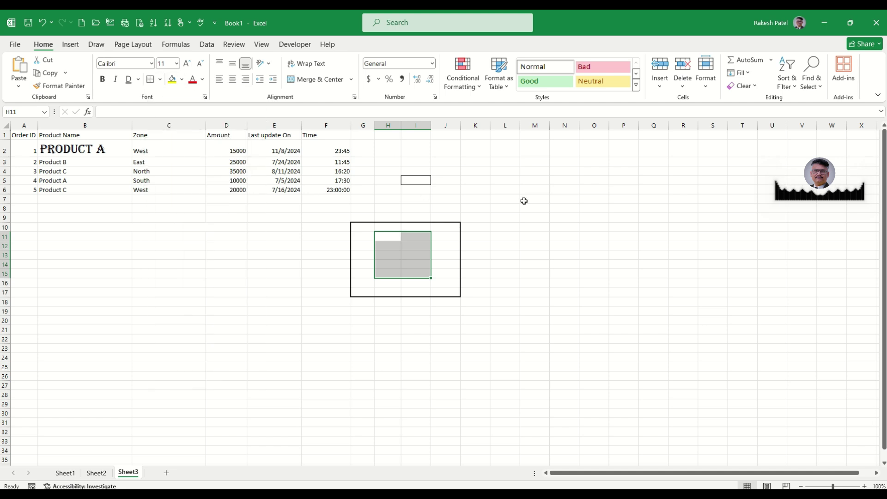
pyautogui.click(529, 199)
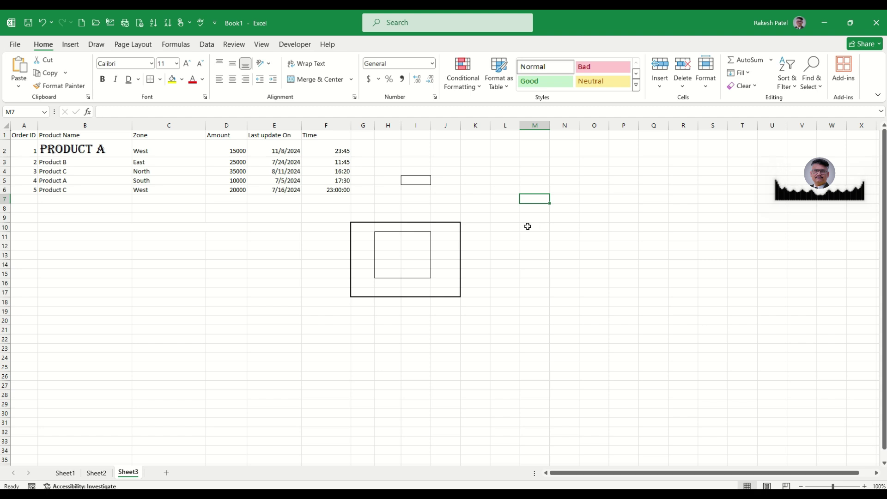
# Apply All Borders to the range G10:J17.
pyautogui.moveTo(363, 227); pyautogui.dragTo(454, 291)
pyautogui.click(160, 79)
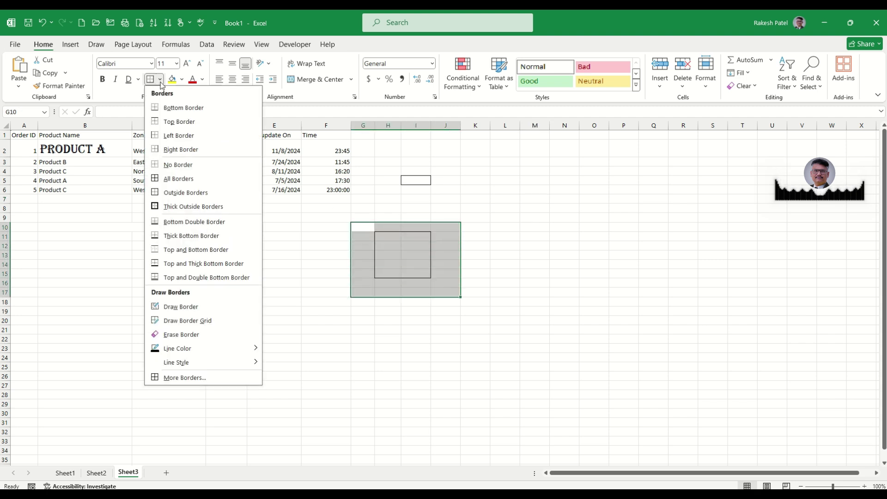
pyautogui.click(193, 183)
pyautogui.click(517, 199)
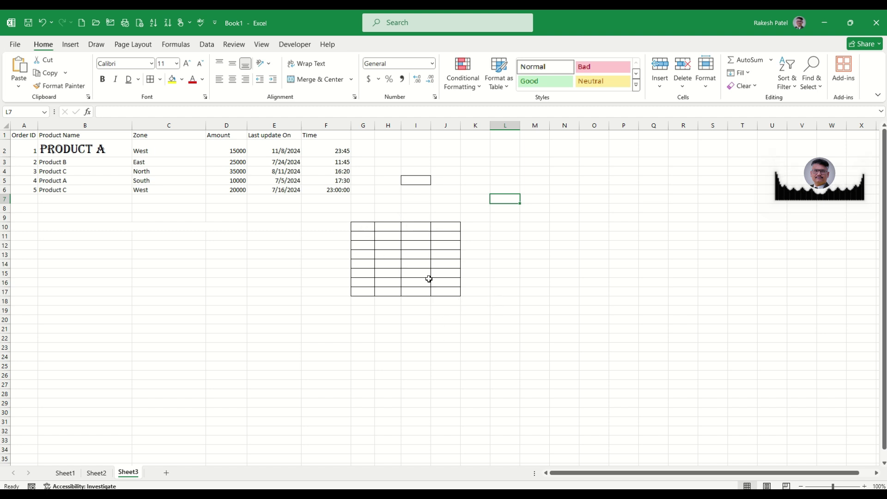
# Add Thick Outside Borders around the gridded range G10:J17, keeping its inner lines.
pyautogui.click(370, 225)
pyautogui.moveTo(370, 226)
pyautogui.mouseDown()
pyautogui.moveTo(442, 263)
pyautogui.moveTo(450, 291)
pyautogui.mouseUp()
pyautogui.click(160, 79)
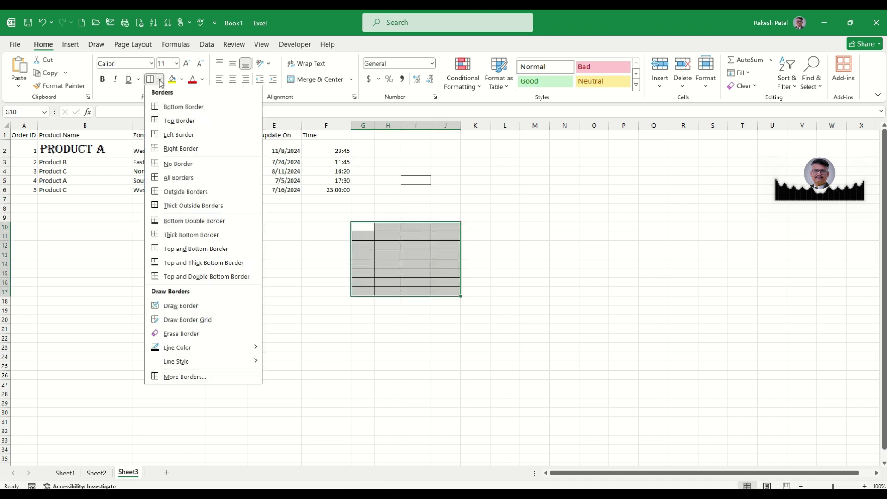
pyautogui.click(178, 208)
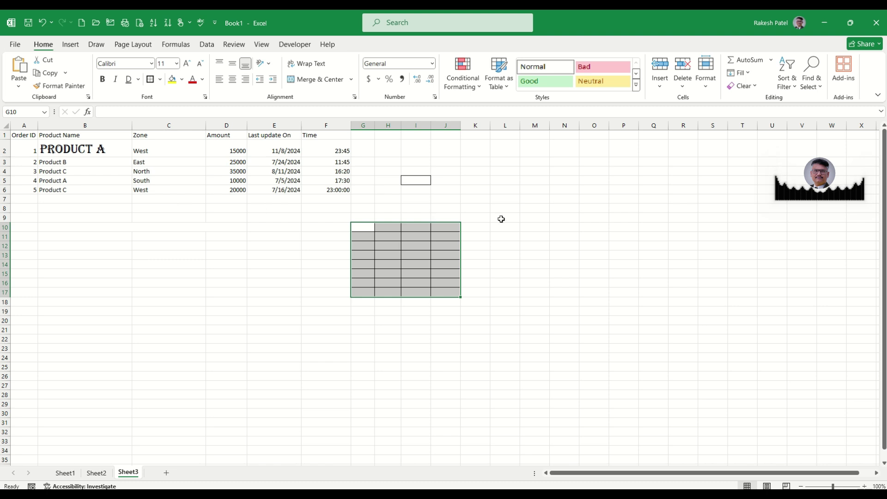
pyautogui.click(501, 219)
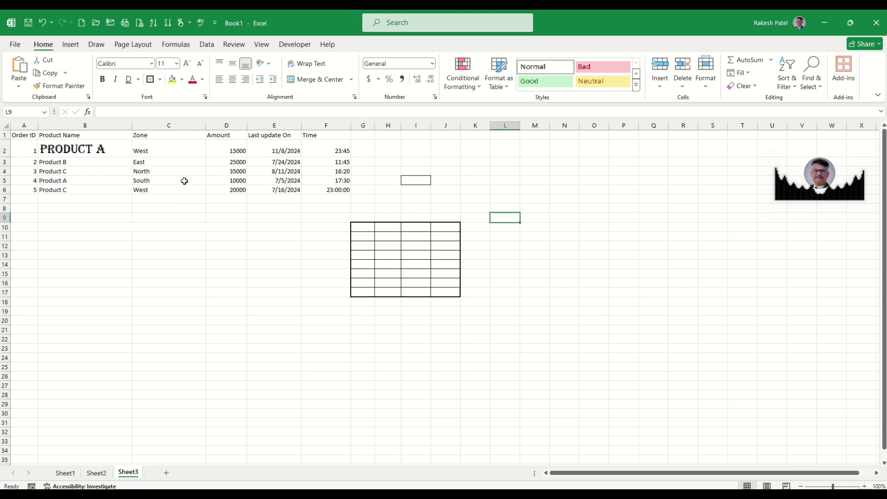
# Apply All Borders to the order table in A1:F6.
pyautogui.moveTo(22, 135)
pyautogui.mouseDown()
pyautogui.moveTo(286, 155)
pyautogui.moveTo(328, 191)
pyautogui.mouseUp()
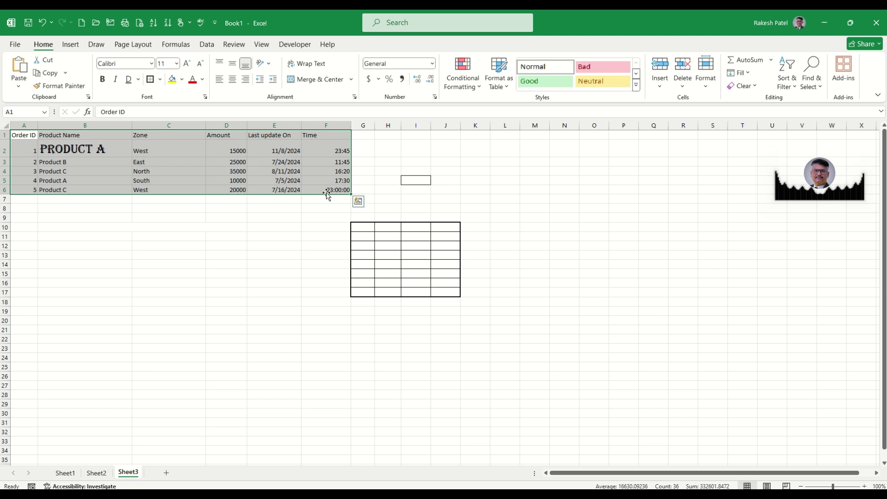
pyautogui.click(160, 80)
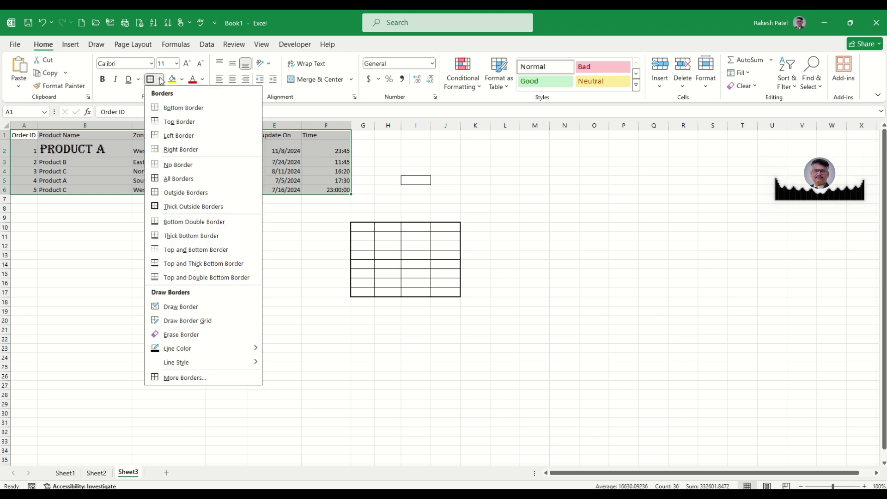
pyautogui.click(176, 179)
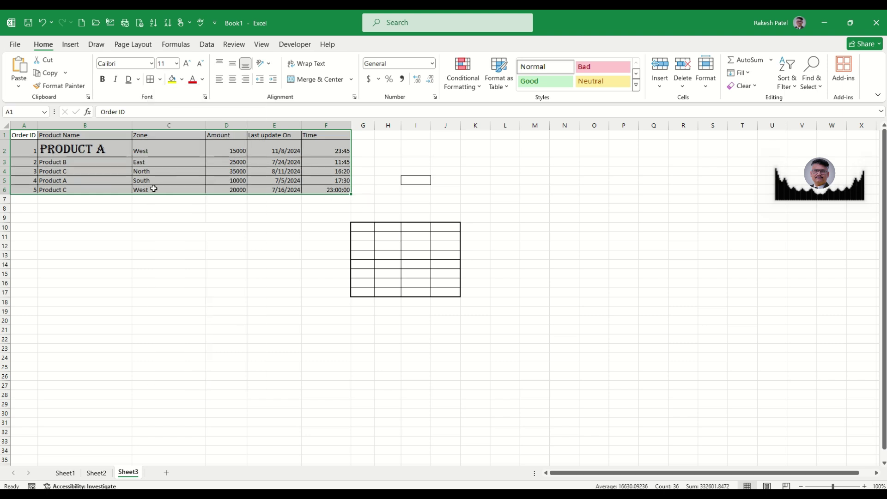
pyautogui.click(65, 150)
# Apply Thick Outside Borders to the order table's header row, A1:F1.
pyautogui.moveTo(35, 136); pyautogui.dragTo(327, 134)
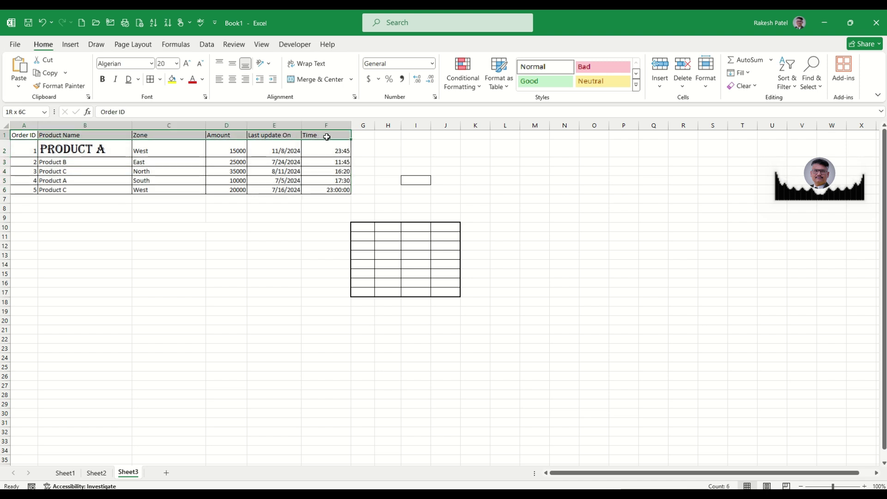
pyautogui.click(160, 79)
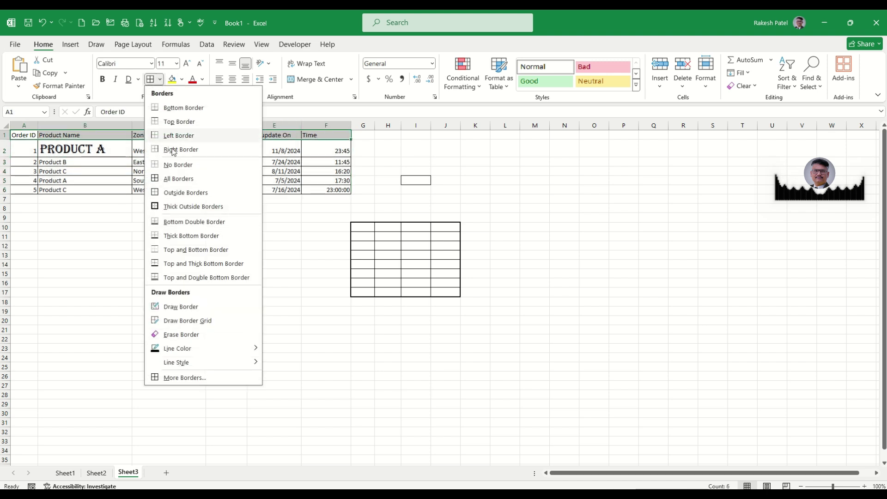
pyautogui.click(176, 207)
pyautogui.click(117, 198)
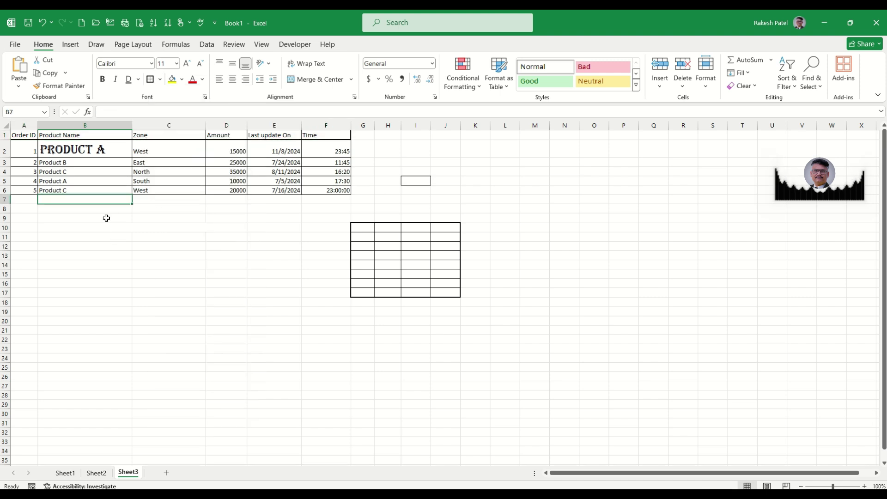
# Apply Thick Outside Borders around the whole order table in A1:F6 and check the result.
pyautogui.moveTo(33, 136); pyautogui.dragTo(324, 191)
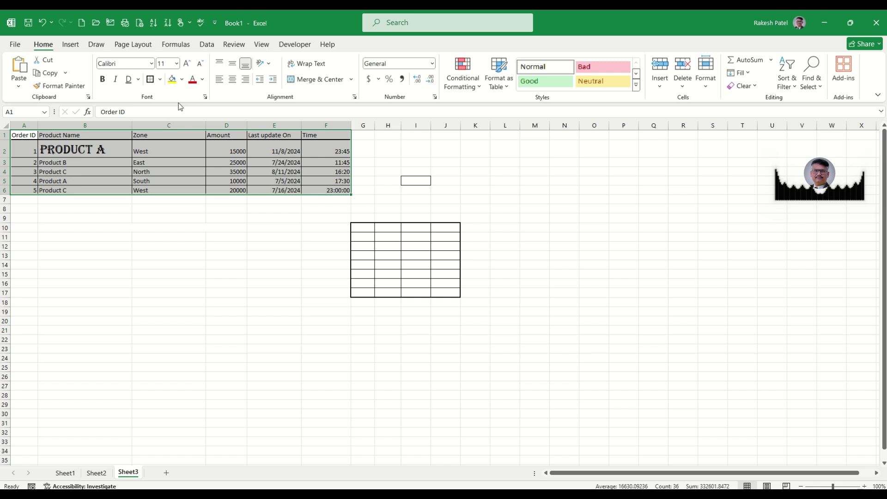
pyautogui.click(151, 80)
pyautogui.click(172, 245)
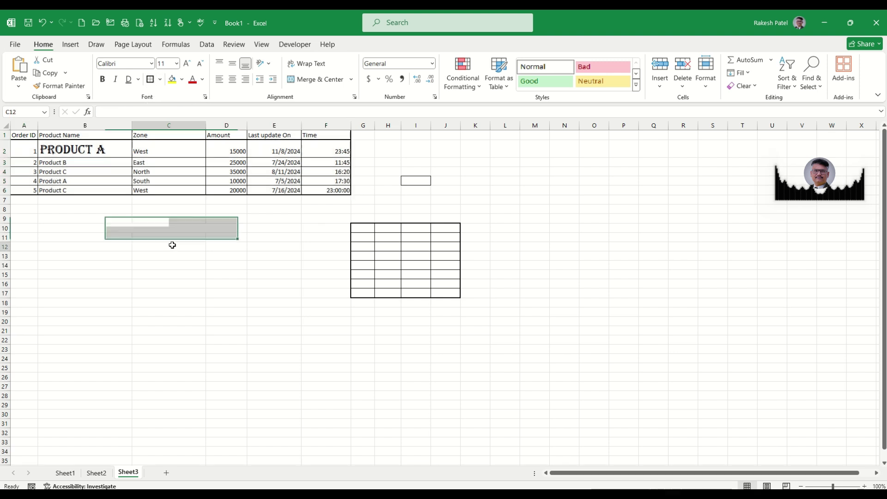
pyautogui.click(460, 193)
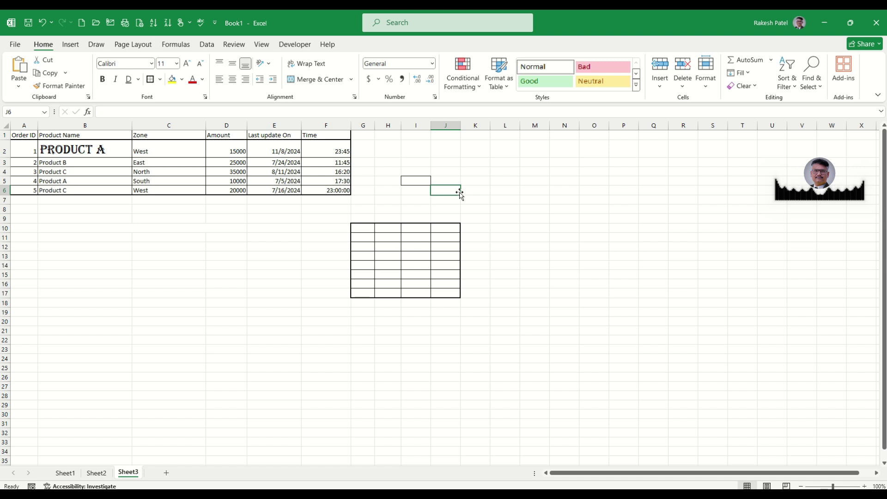
pyautogui.click(160, 80)
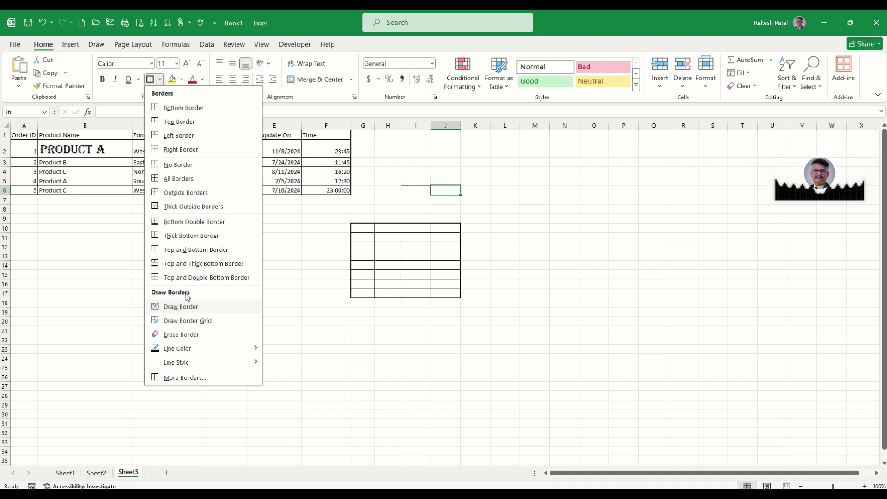
pyautogui.click(331, 284)
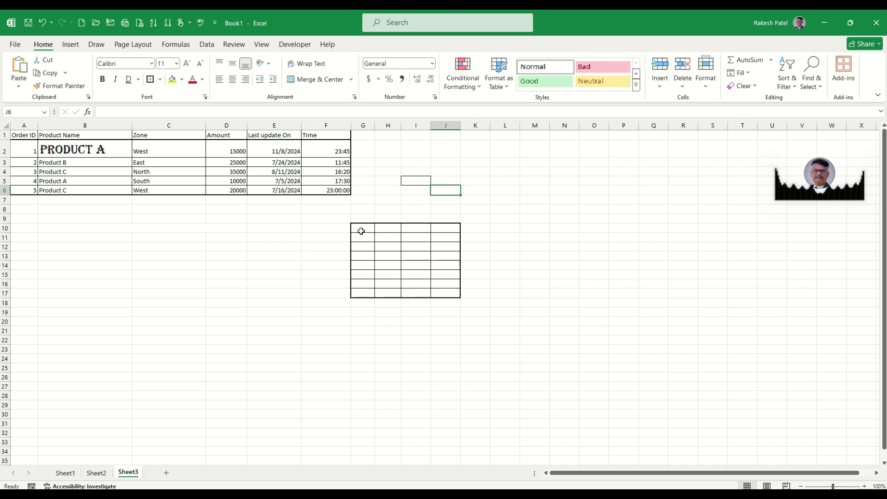
pyautogui.click(518, 226)
pyautogui.moveTo(513, 191); pyautogui.dragTo(714, 347)
pyautogui.click(601, 264)
pyautogui.click(506, 201)
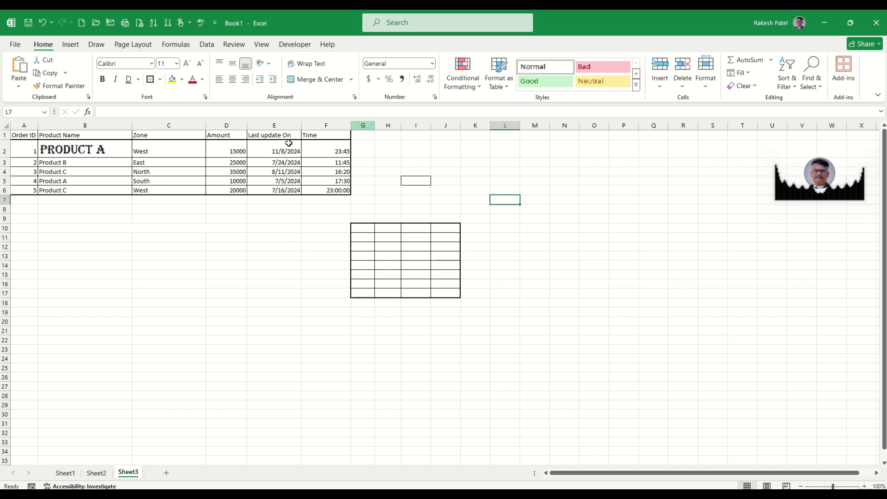
# Use Draw Border to draw an outline around the range L5:P14.
pyautogui.click(160, 79)
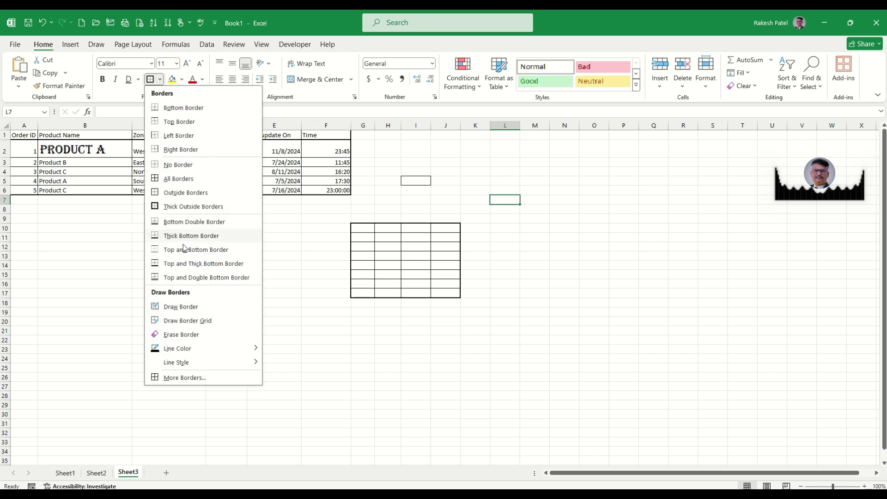
pyautogui.click(180, 306)
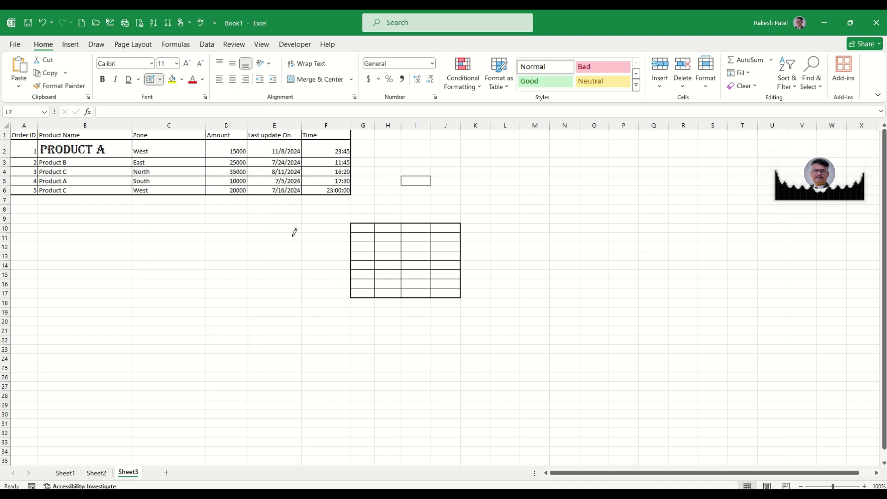
pyautogui.moveTo(492, 172)
pyautogui.mouseDown()
pyautogui.moveTo(598, 177)
pyautogui.moveTo(631, 202)
pyautogui.moveTo(630, 281)
pyautogui.moveTo(509, 273)
pyautogui.moveTo(626, 259)
pyautogui.mouseUp()
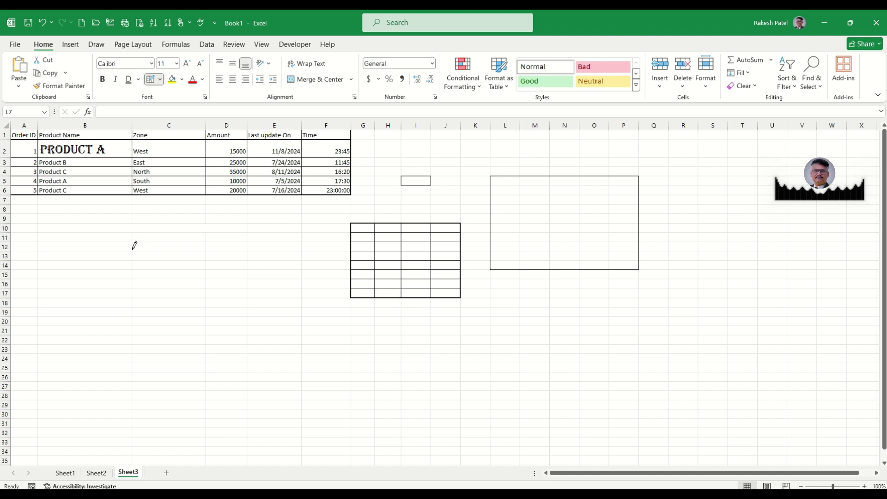
# Draw a diagonal border line across cell C12 from lower left to upper right, then exit border drawing and select the cell.
pyautogui.moveTo(134, 246)
pyautogui.mouseDown()
pyautogui.moveTo(211, 242)
pyautogui.moveTo(155, 240)
pyautogui.mouseUp()
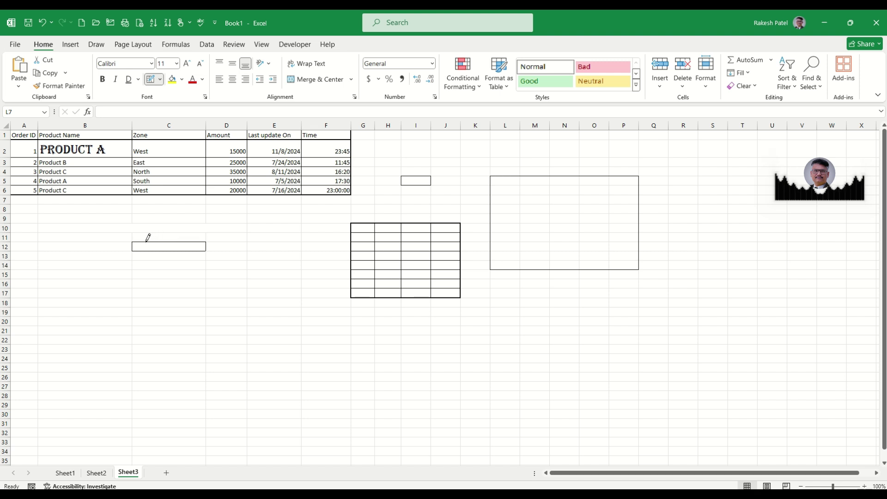
pyautogui.moveTo(199, 236); pyautogui.dragTo(206, 237)
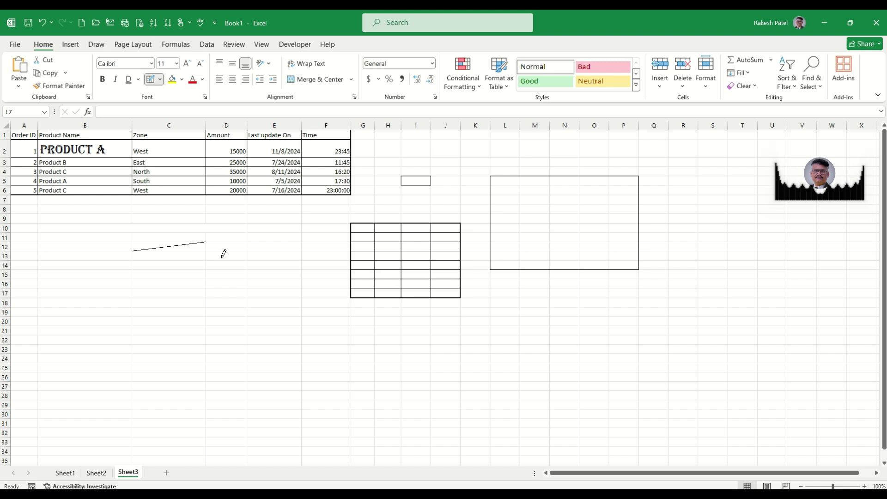
pyautogui.press('Escape')
pyautogui.click(194, 248)
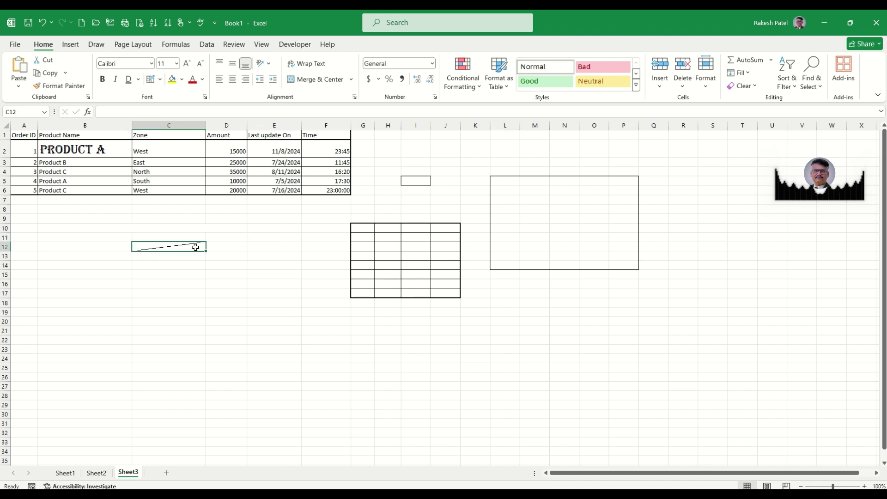
# Enter "hello" in cell C12, which carries the diagonal border, and reselect the cell to check the result.
pyautogui.doubleClick(197, 247)
pyautogui.write('hello')
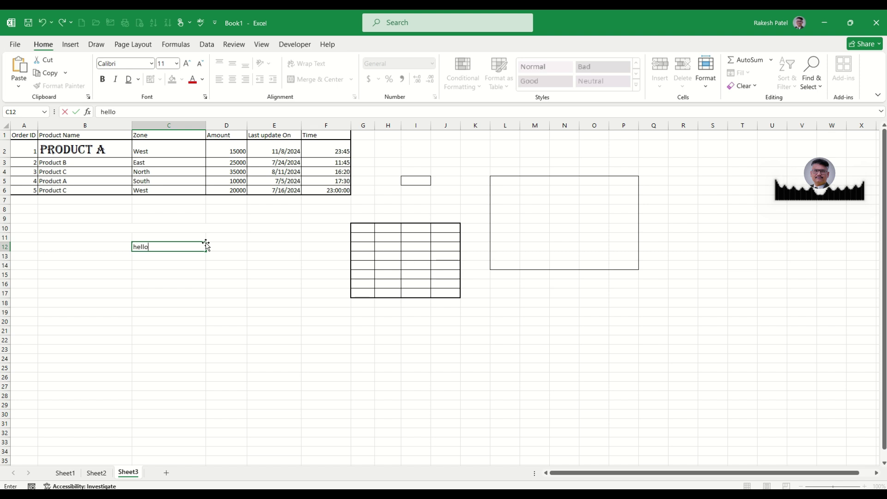
pyautogui.press('Return')
pyautogui.click(168, 301)
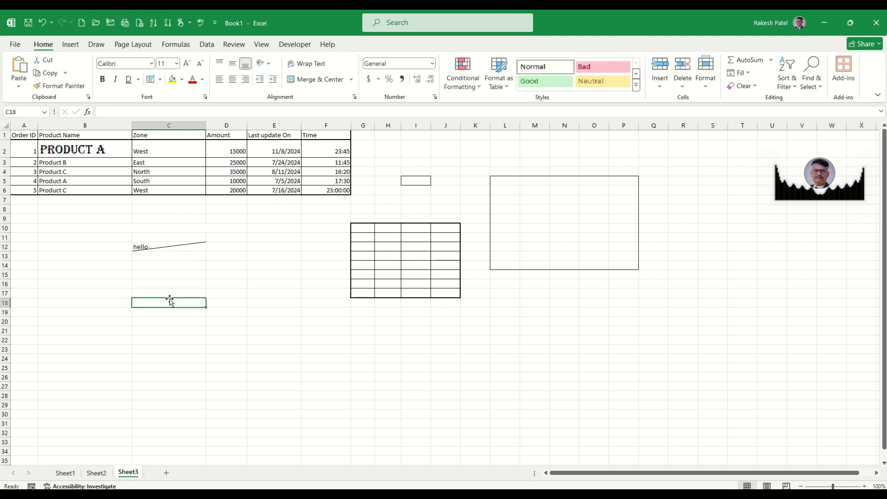
pyautogui.click(186, 247)
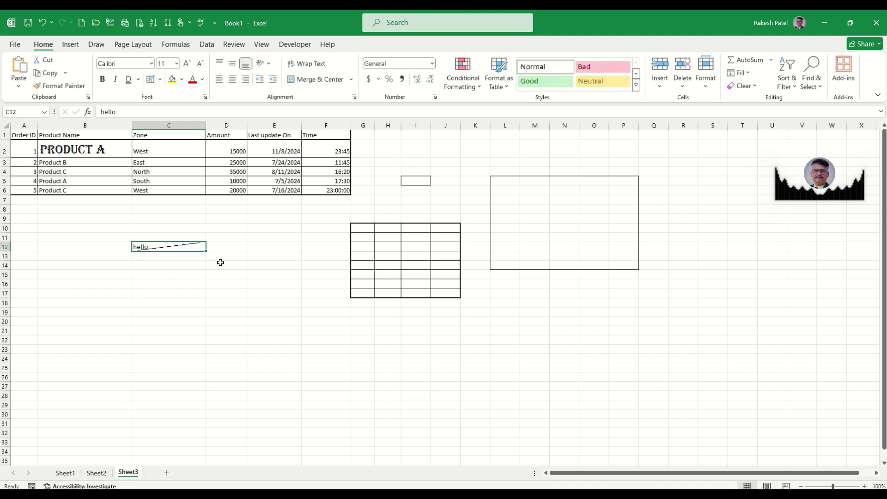
# Widen column C to several times its width and increase row 12's height so the diagonal in C12 shows clearly.
pyautogui.moveTo(207, 125); pyautogui.dragTo(579, 128)
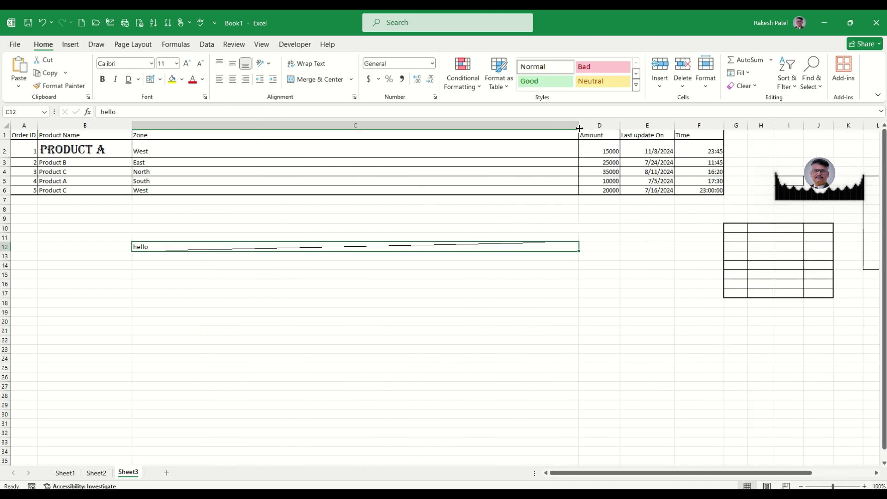
pyautogui.click(410, 329)
pyautogui.click(356, 249)
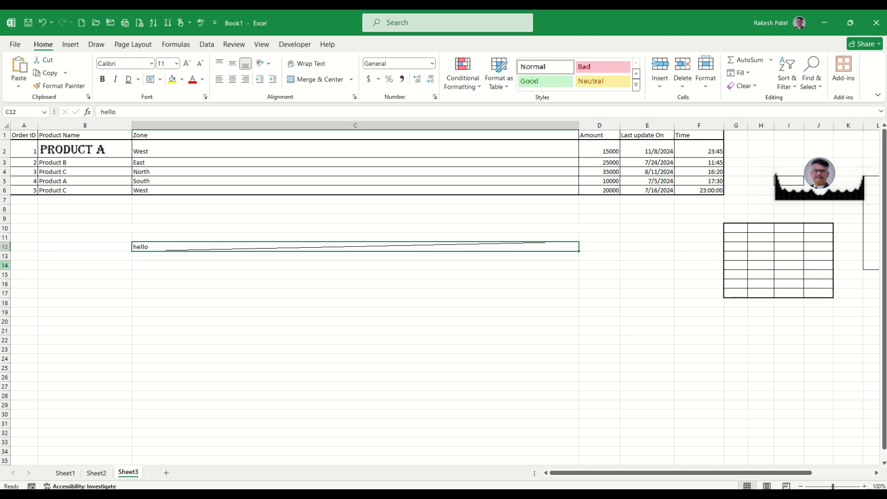
pyautogui.moveTo(5, 251); pyautogui.dragTo(6, 335)
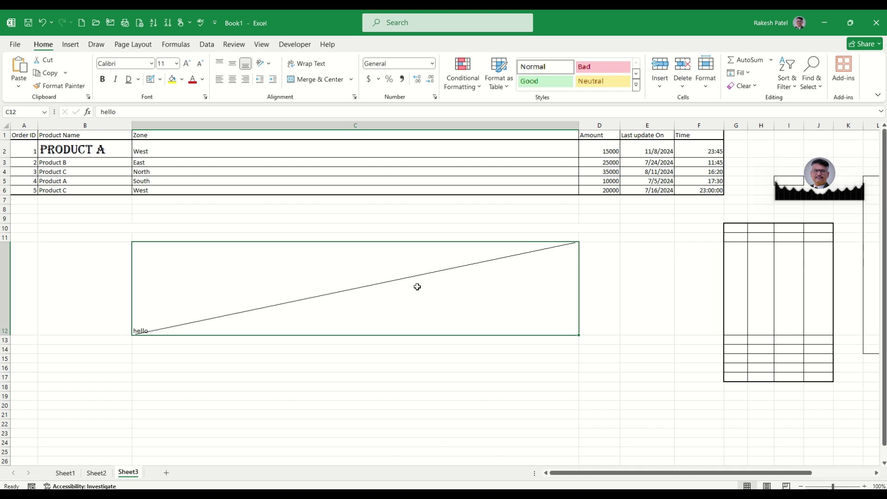
# Use Draw Border to outline cell C12 around its diagonal line.
pyautogui.click(160, 80)
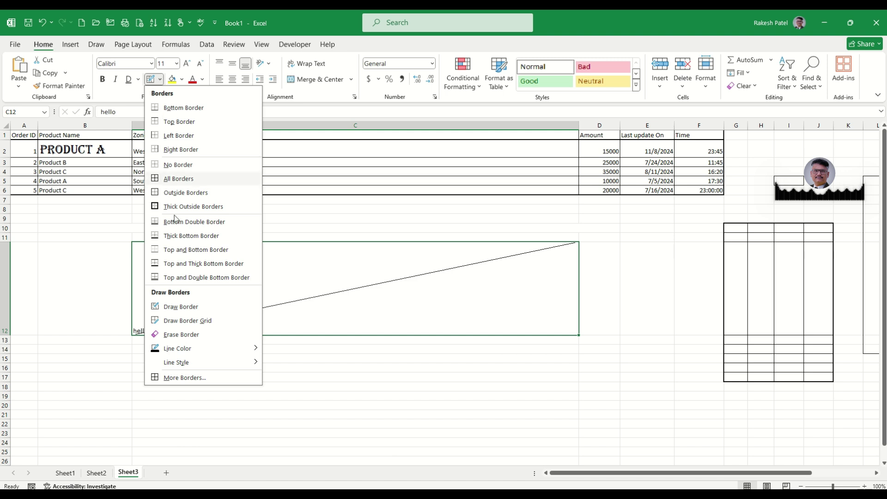
pyautogui.click(175, 306)
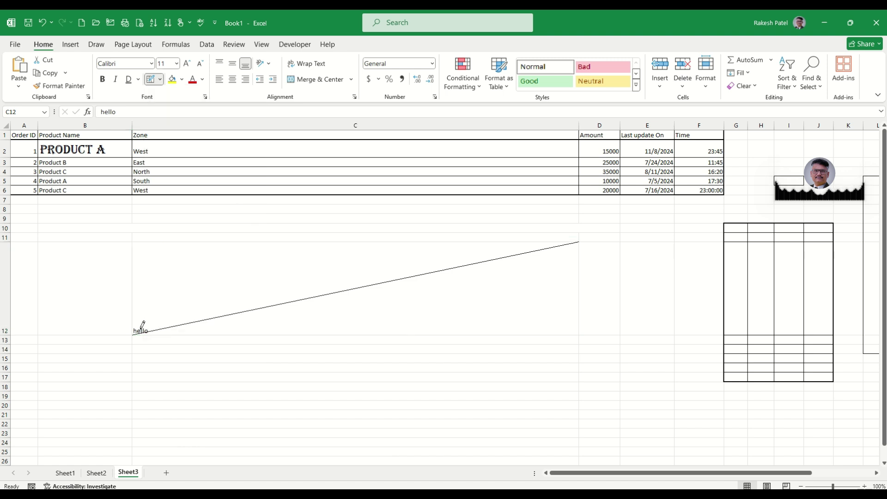
pyautogui.moveTo(137, 330); pyautogui.dragTo(295, 301)
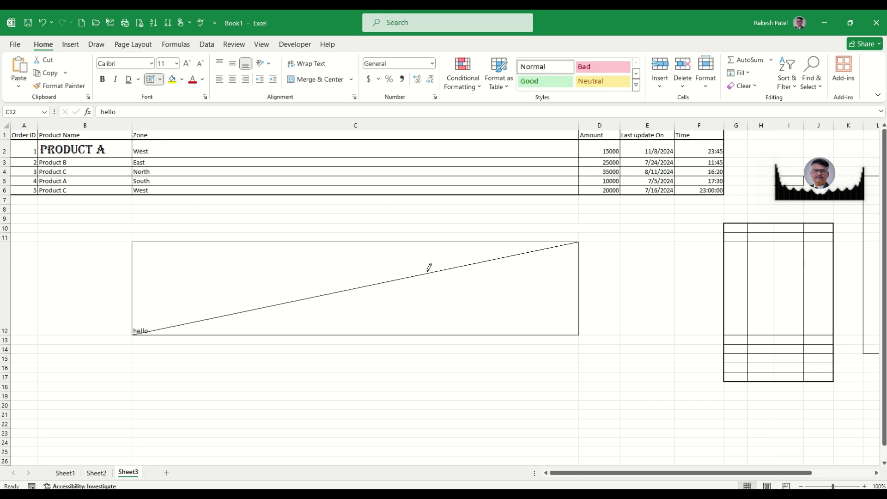
# Remove the outline and diagonal line from cell C12 with No Border.
pyautogui.click(160, 79)
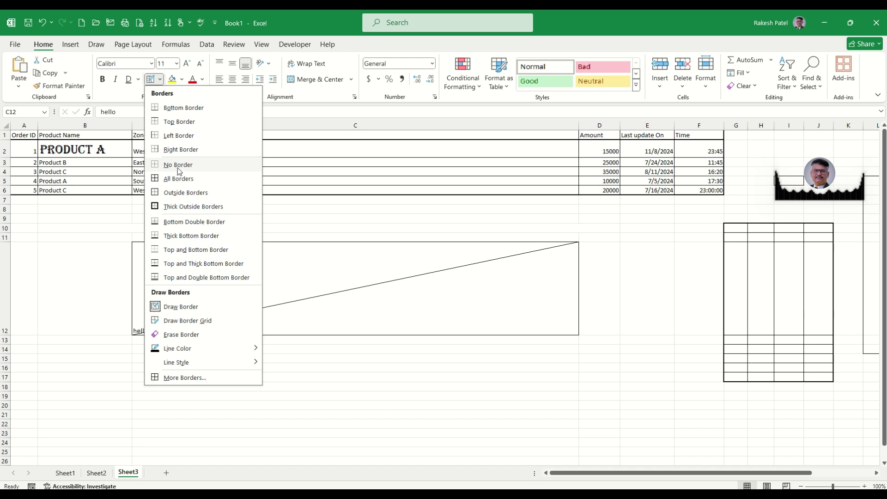
pyautogui.click(178, 166)
pyautogui.click(79, 348)
pyautogui.click(224, 284)
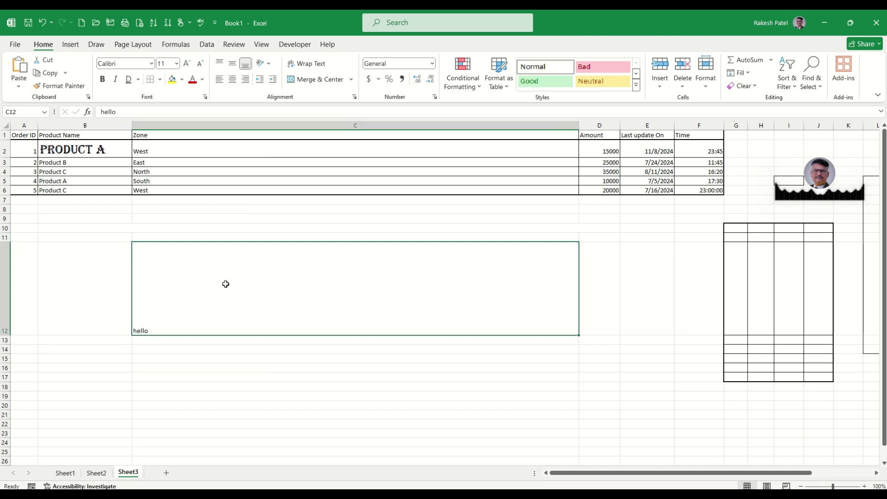
pyautogui.click(160, 79)
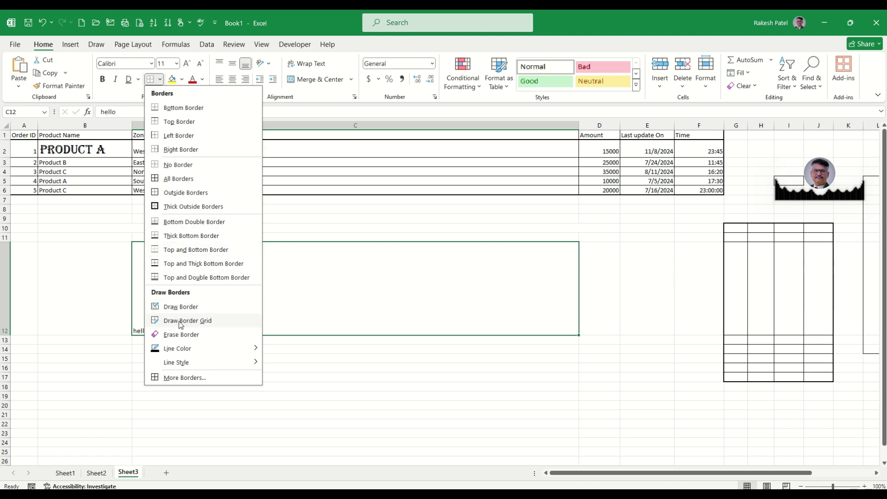
pyautogui.click(419, 269)
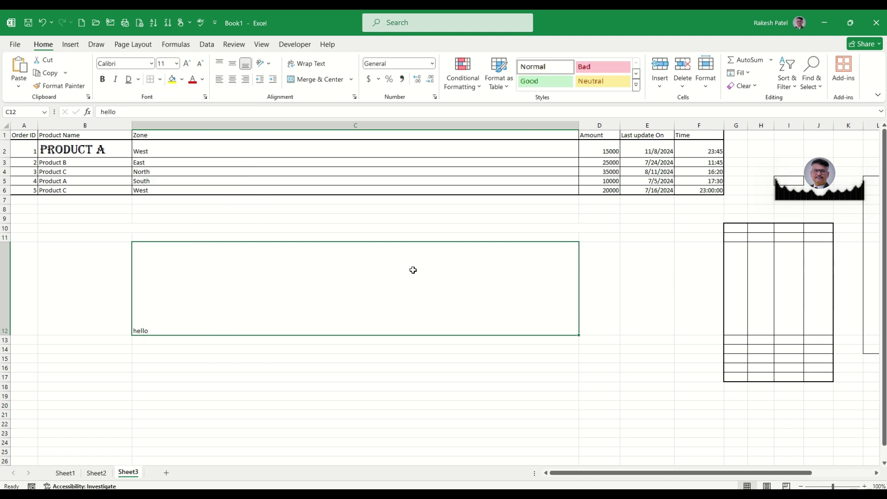
# Reduce the height of row 12 and narrow column C to fit its contents more closely.
pyautogui.moveTo(5, 335); pyautogui.dragTo(4, 259)
pyautogui.moveTo(580, 125); pyautogui.dragTo(171, 137)
pyautogui.click(433, 319)
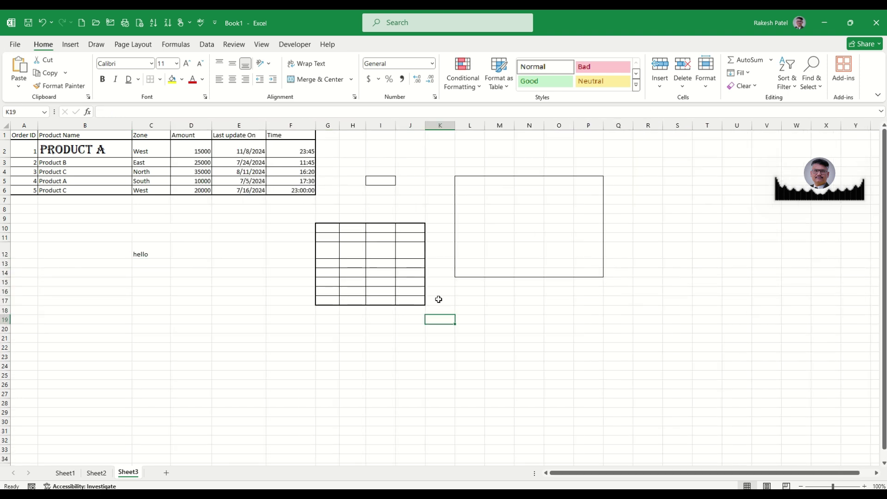
# Use Draw Border Grid to draw a full grid of borders over the range L17:R27.
pyautogui.moveTo(330, 231); pyautogui.dragTo(410, 303)
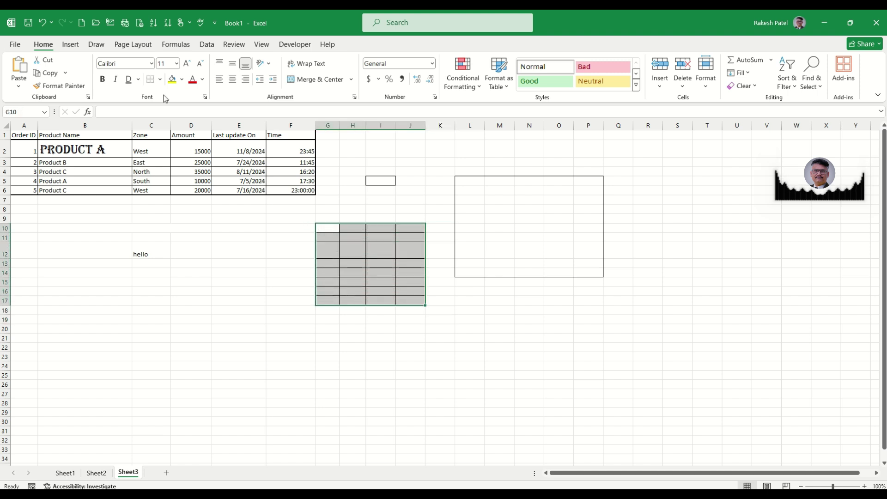
pyautogui.click(160, 81)
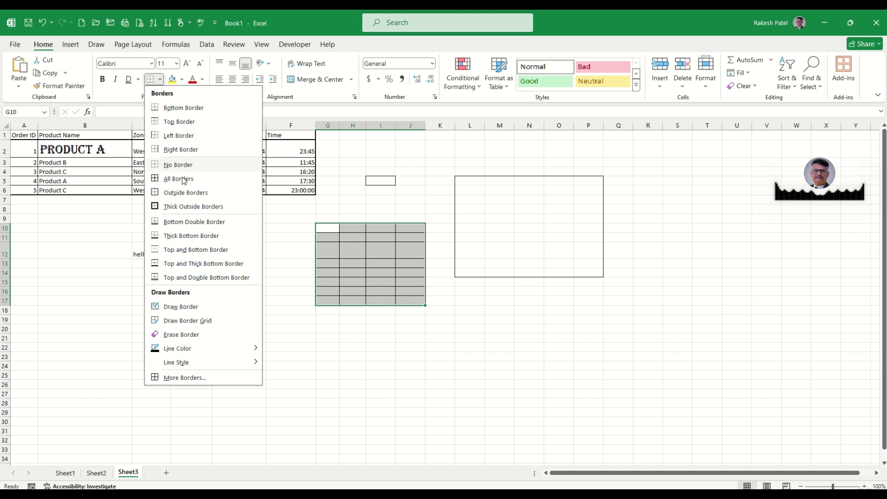
pyautogui.click(206, 323)
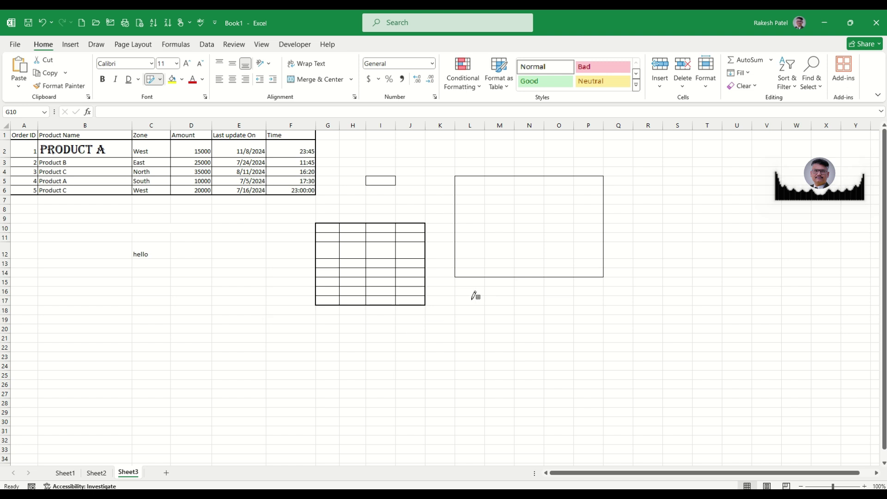
pyautogui.moveTo(458, 295)
pyautogui.mouseDown()
pyautogui.moveTo(507, 301)
pyautogui.moveTo(559, 337)
pyautogui.moveTo(659, 375)
pyautogui.moveTo(560, 391)
pyautogui.moveTo(638, 392)
pyautogui.mouseUp()
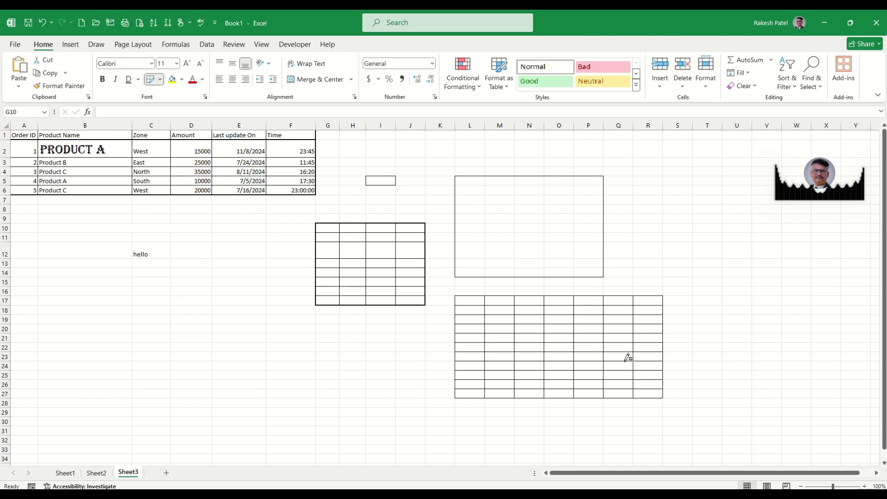
# Erase the borders in the middle of the drawn grid, across M20:Q24, with Erase Border.
pyautogui.click(160, 79)
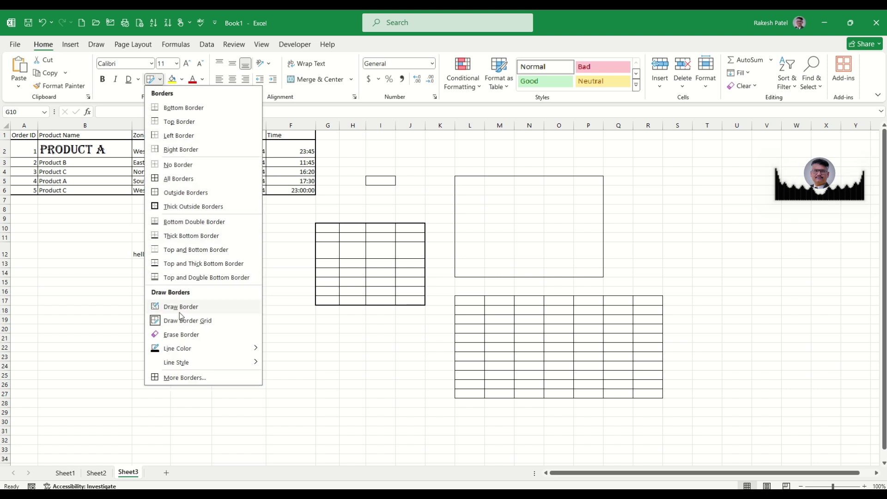
pyautogui.click(184, 339)
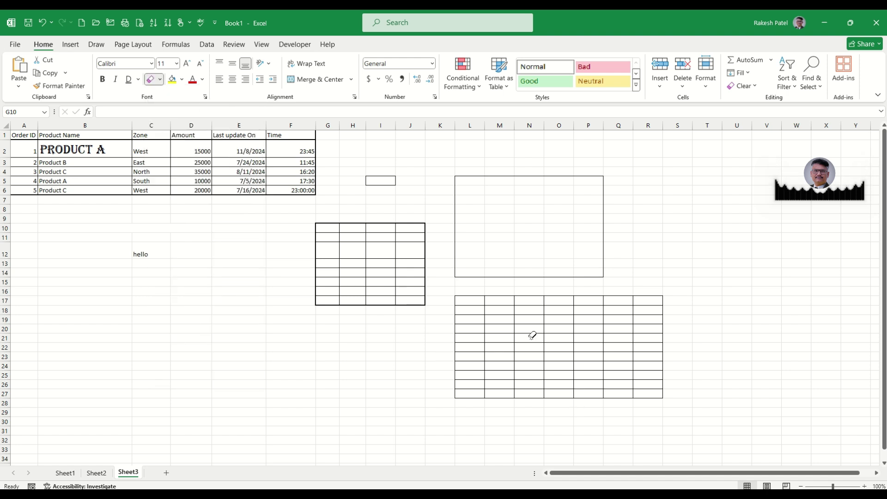
pyautogui.moveTo(509, 324)
pyautogui.mouseDown()
pyautogui.moveTo(596, 325)
pyautogui.moveTo(618, 354)
pyautogui.moveTo(523, 356)
pyautogui.moveTo(618, 361)
pyautogui.mouseUp()
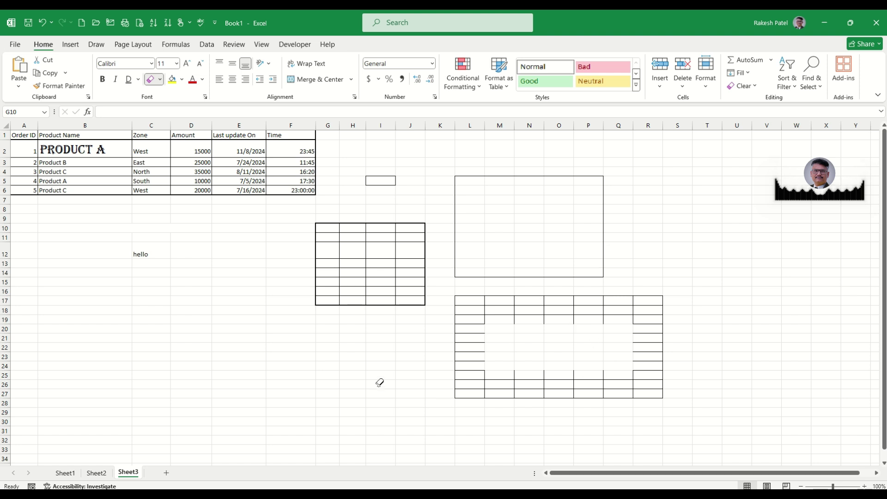
# Set the border line color to standard Red and draw a border grid over M19:Q24.
pyautogui.click(160, 81)
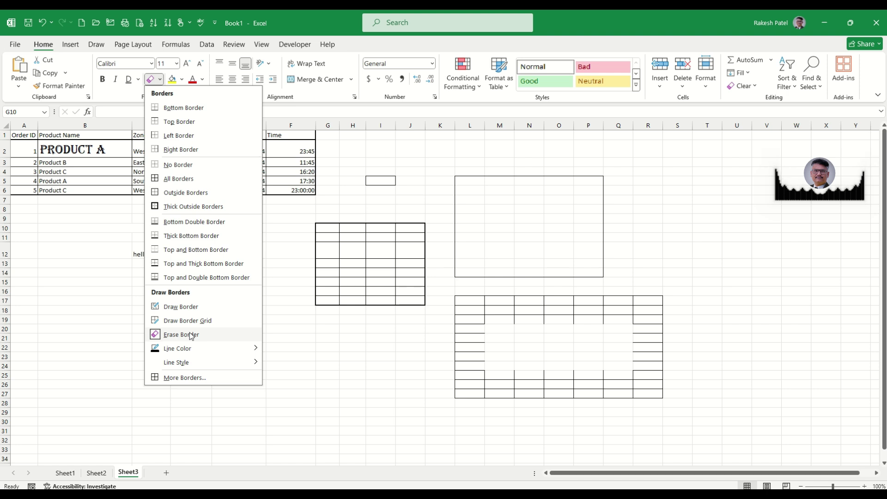
pyautogui.moveTo(187, 348)
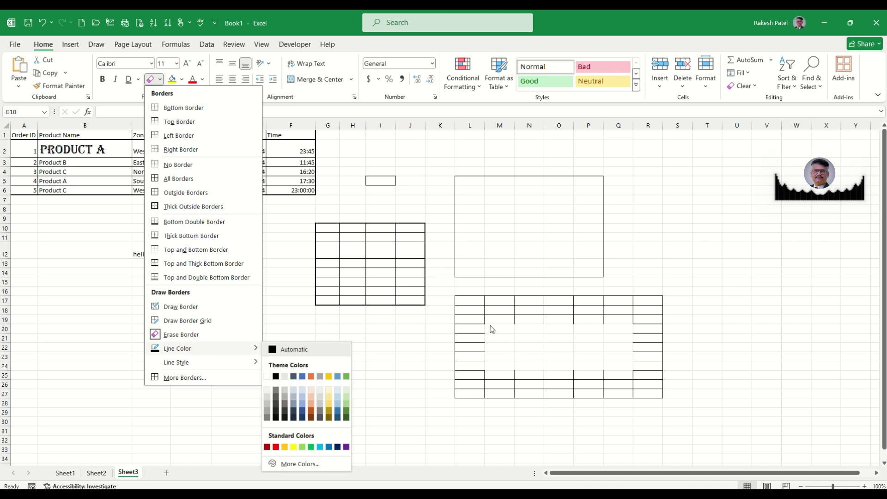
pyautogui.click(276, 448)
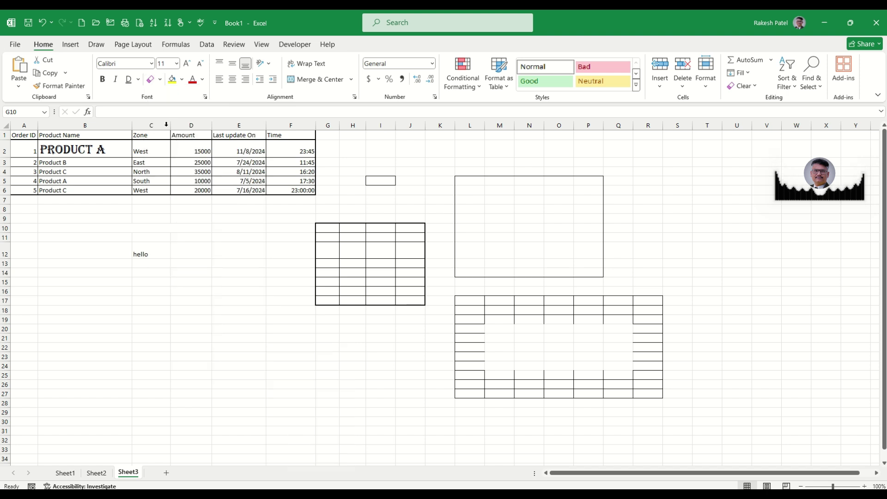
pyautogui.click(159, 79)
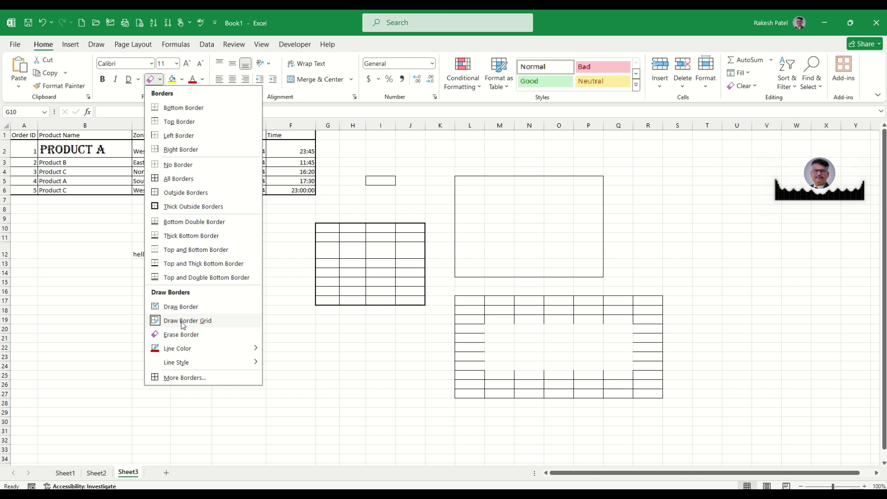
pyautogui.click(183, 326)
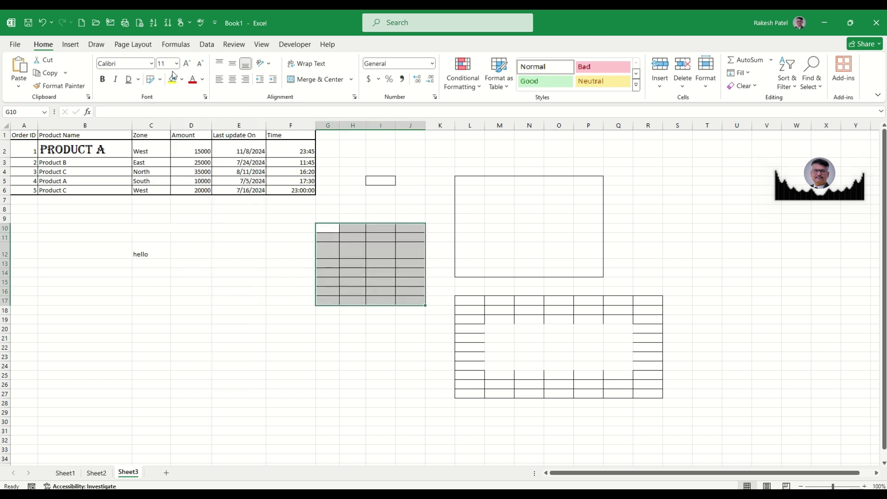
pyautogui.click(159, 80)
pyautogui.click(190, 319)
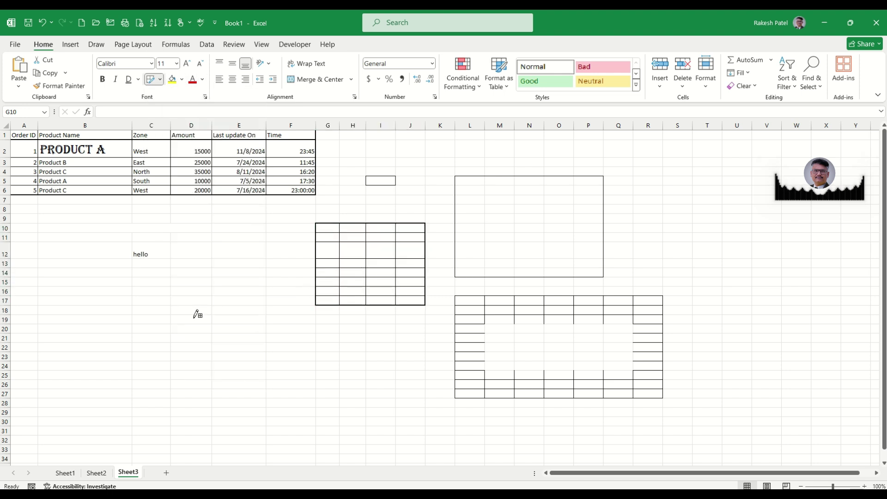
pyautogui.moveTo(486, 317); pyautogui.dragTo(622, 360)
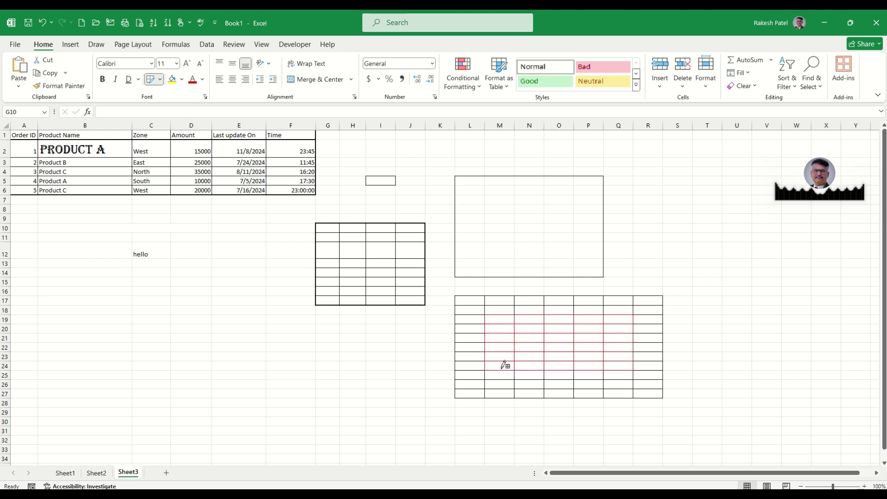
# Exit border drawing and apply Thick Outside Borders in the red line color around the whole grid L17:R27.
pyautogui.click(159, 80)
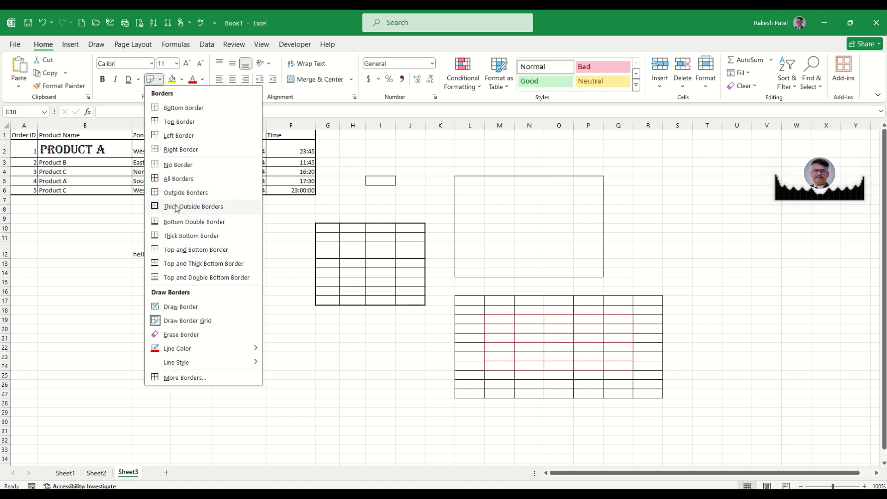
pyautogui.click(520, 321)
pyautogui.click(151, 79)
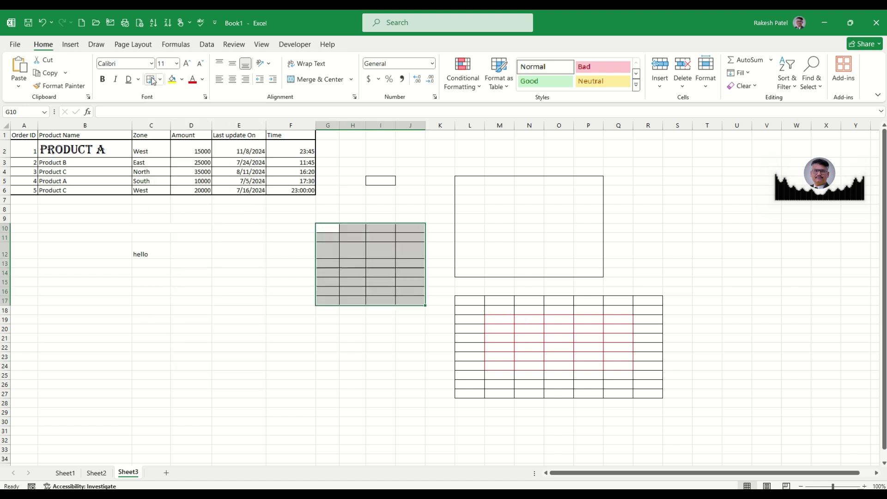
pyautogui.click(518, 342)
pyautogui.click(467, 302)
pyautogui.moveTo(496, 305); pyautogui.dragTo(634, 392)
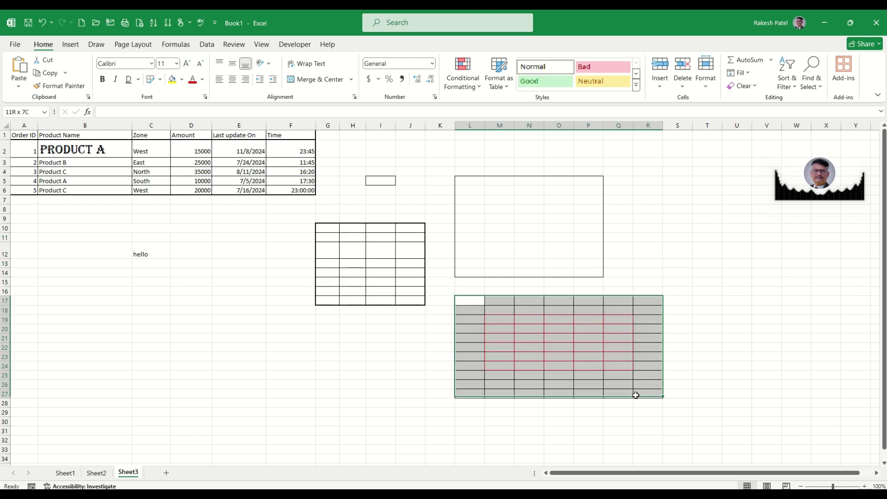
pyautogui.click(162, 79)
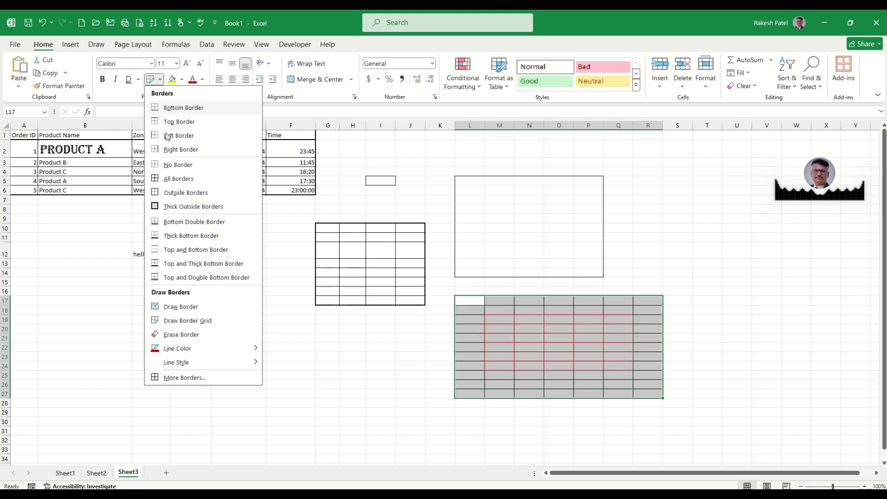
pyautogui.moveTo(249, 350)
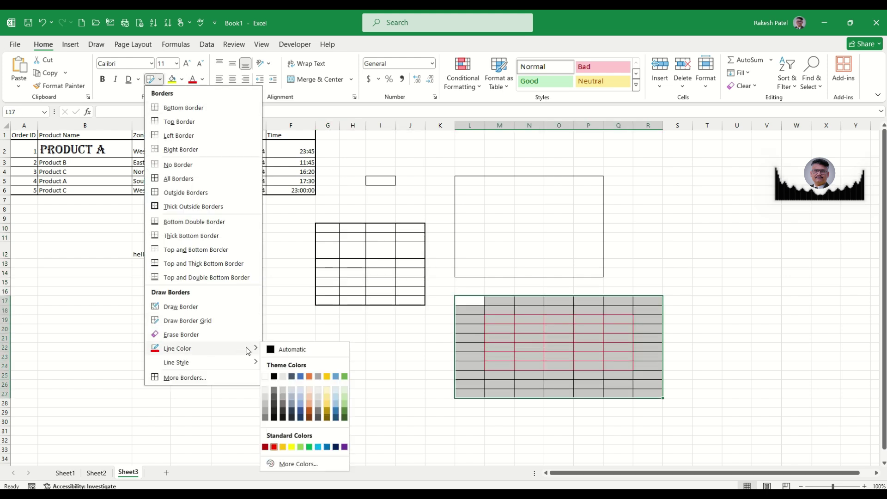
pyautogui.click(186, 207)
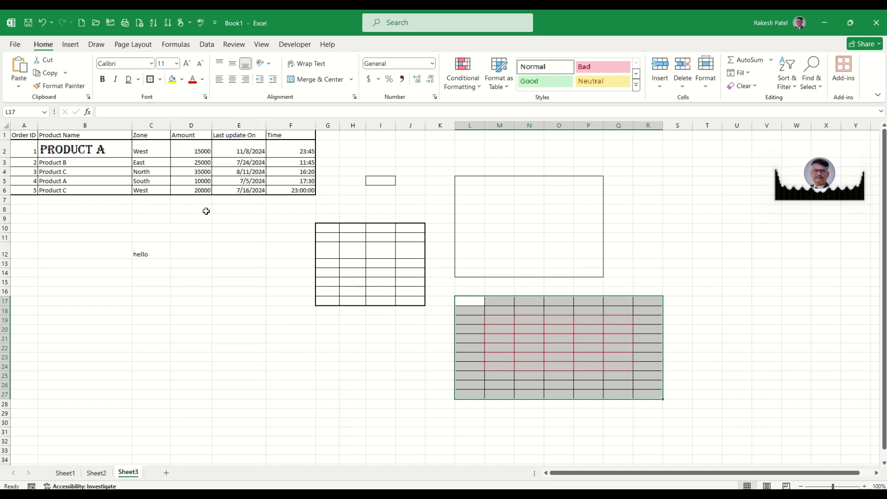
pyautogui.click(656, 255)
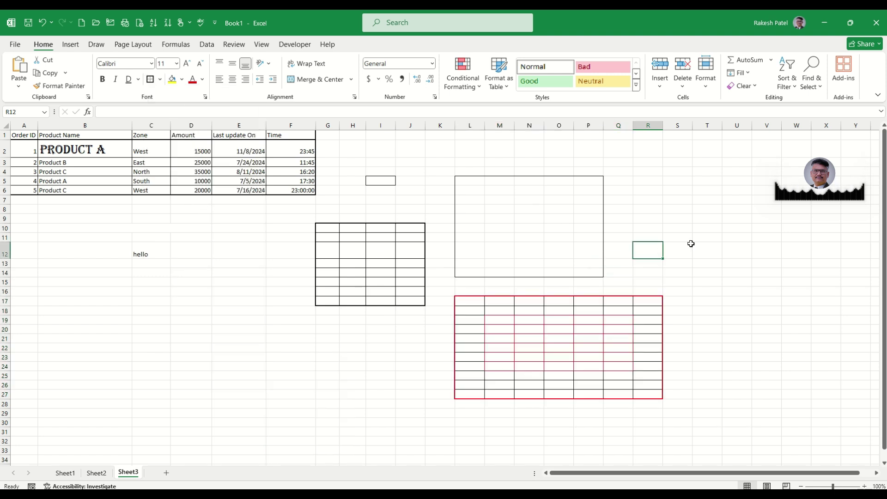
# Set the border line style to the medium dash-dot line and draw a red border grid over C15:E25.
pyautogui.click(492, 323)
pyautogui.click(159, 79)
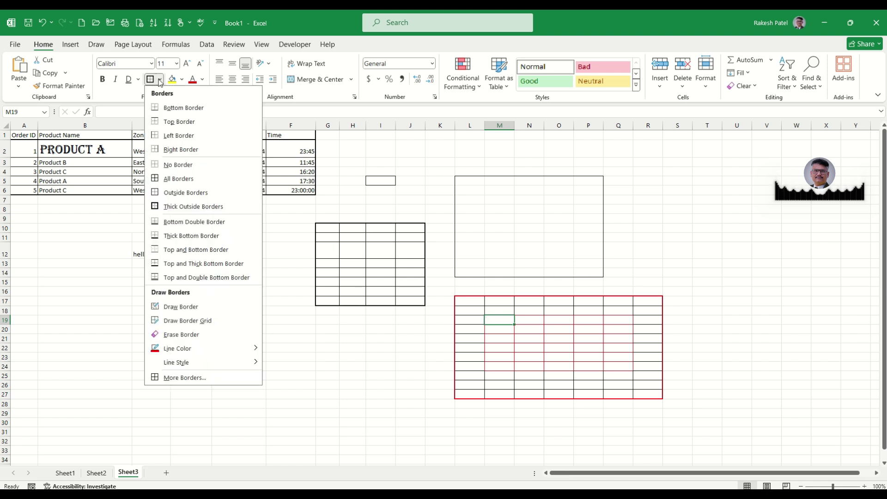
pyautogui.moveTo(188, 349)
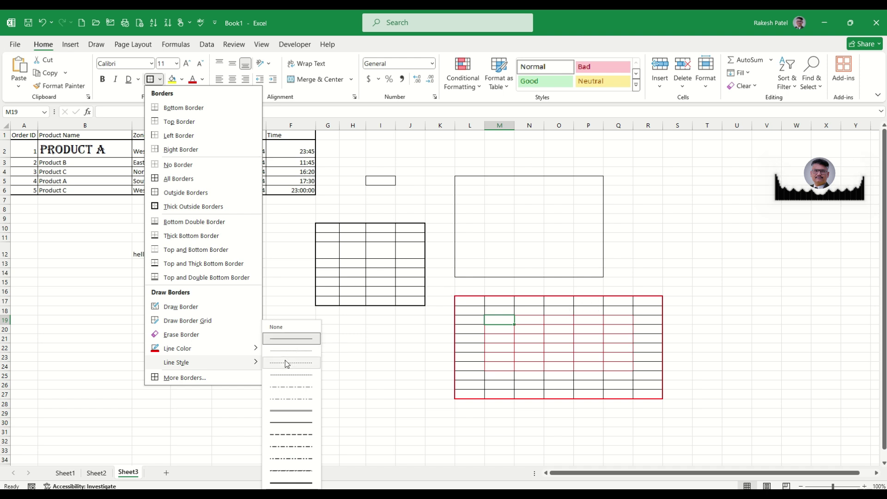
pyautogui.click(289, 446)
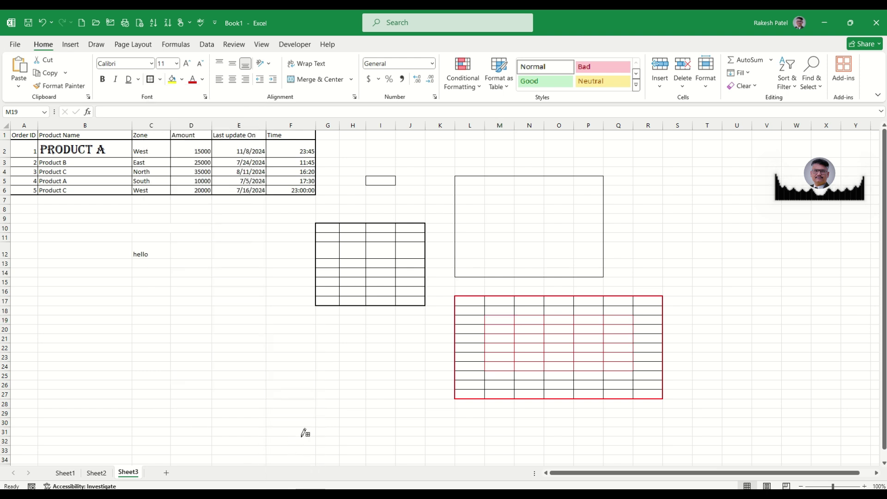
pyautogui.moveTo(166, 279)
pyautogui.mouseDown()
pyautogui.moveTo(236, 327)
pyautogui.moveTo(260, 373)
pyautogui.mouseUp()
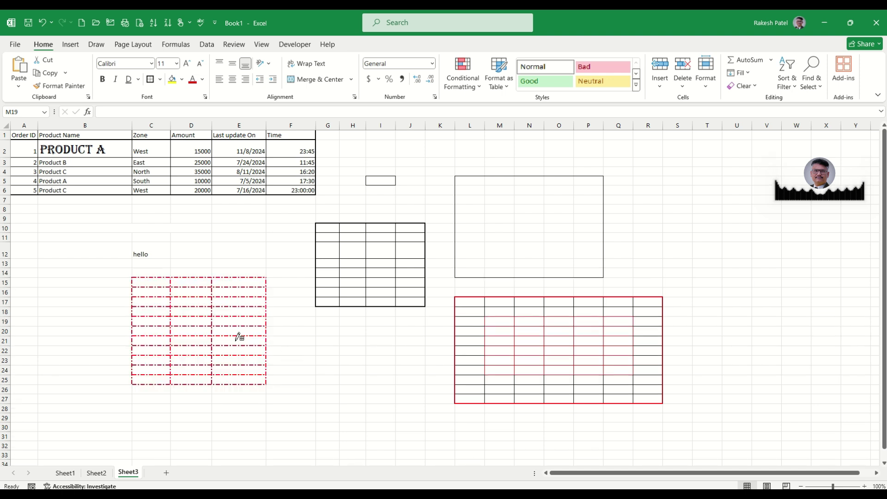
# Try the None and Outline border presets on cell M19 in the Format Cells dialog and cancel the dialog.
pyautogui.click(160, 82)
pyautogui.click(160, 81)
pyautogui.click(160, 81)
pyautogui.moveTo(187, 365)
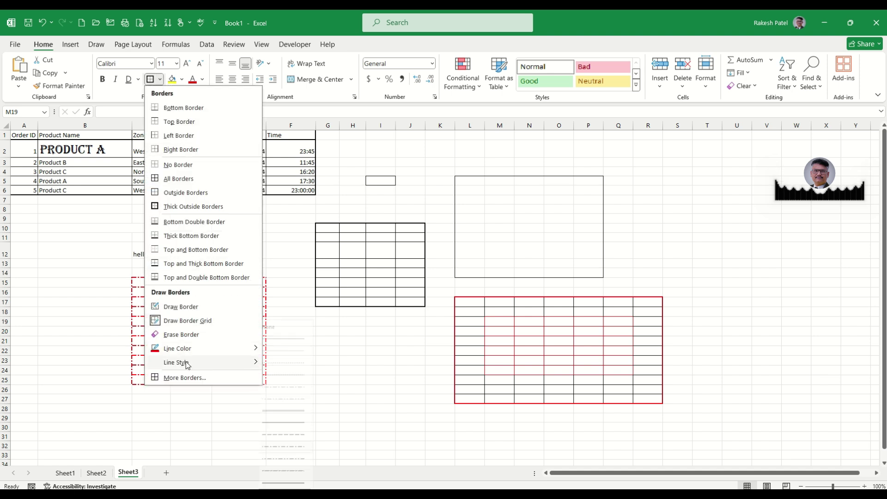
pyautogui.click(185, 378)
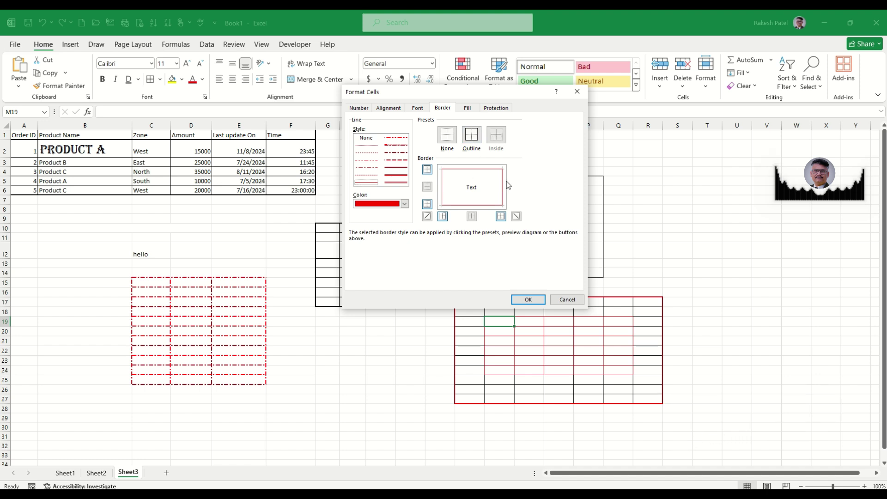
pyautogui.click(447, 135)
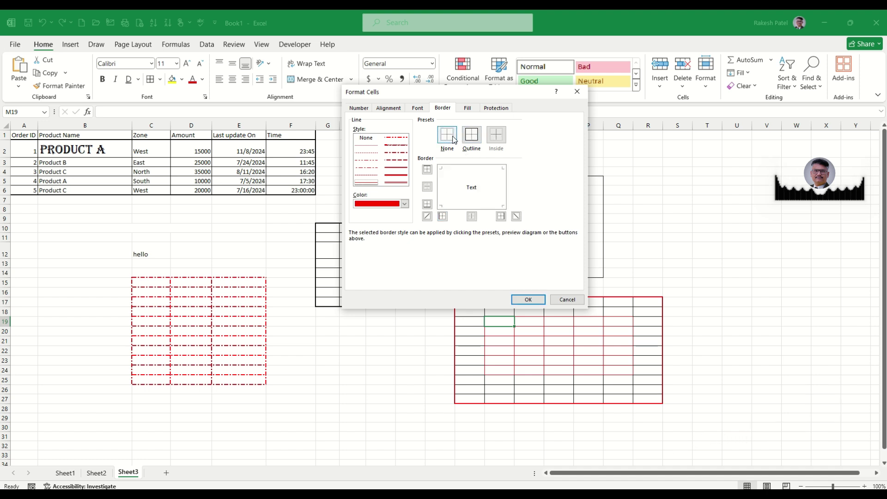
pyautogui.click(472, 139)
pyautogui.click(447, 137)
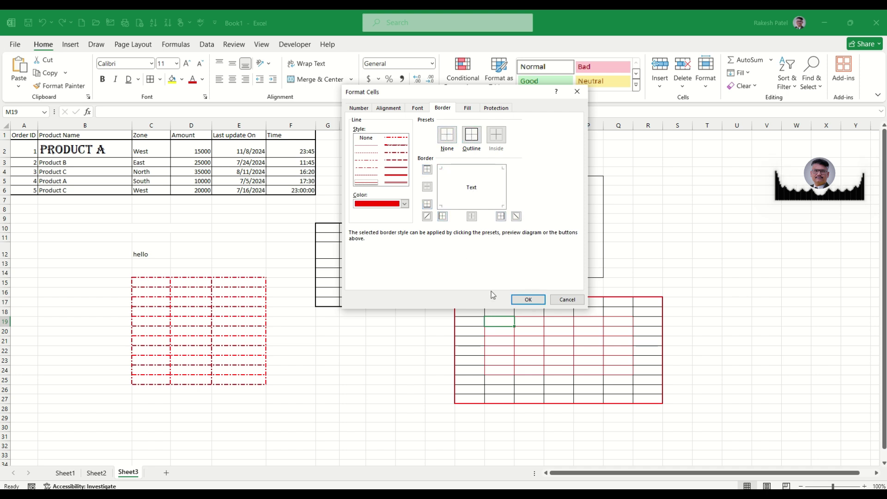
pyautogui.click(568, 299)
# Select F20:I26 and set Inside and Outline borders for it in the Format Cells border settings.
pyautogui.moveTo(287, 331); pyautogui.dragTo(387, 390)
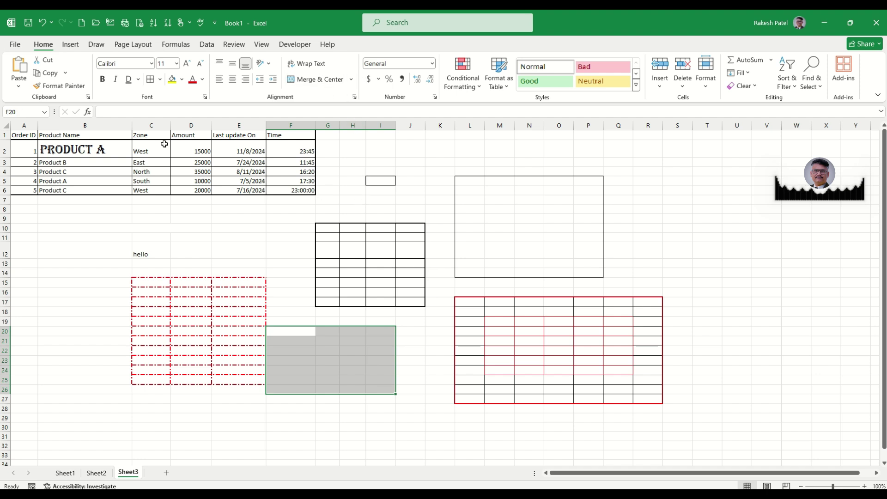
pyautogui.click(160, 79)
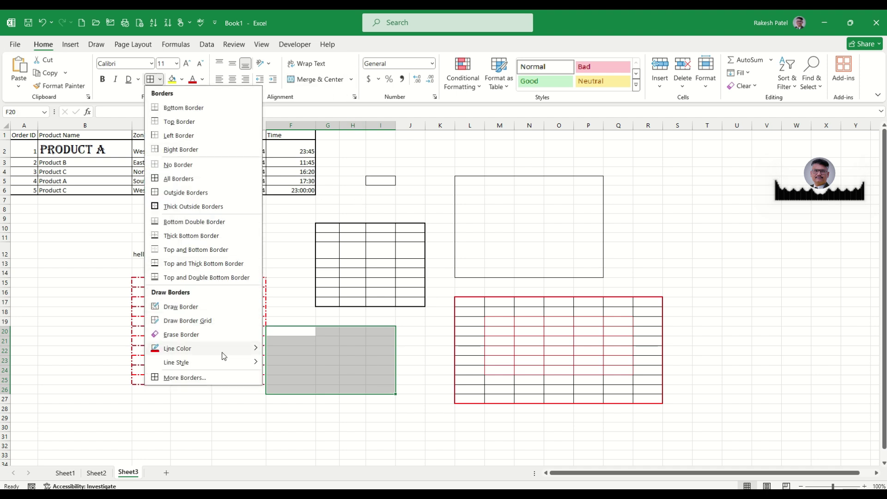
pyautogui.click(229, 377)
pyautogui.click(499, 138)
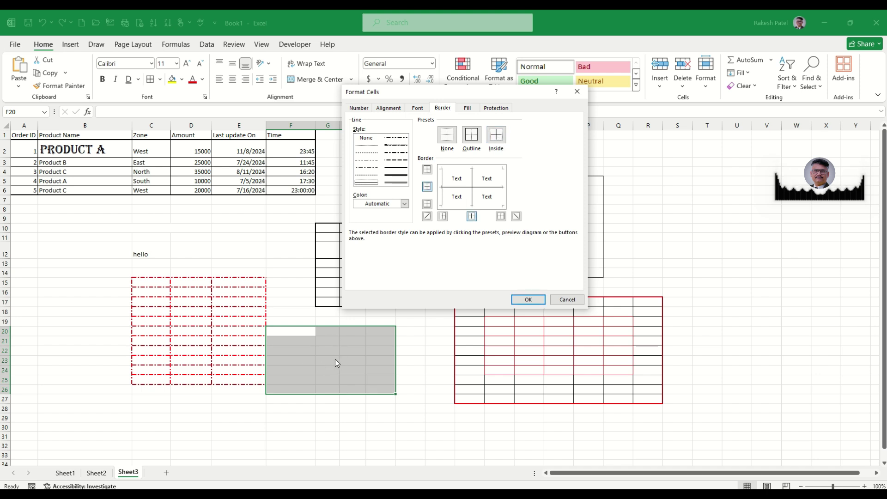
pyautogui.click(472, 135)
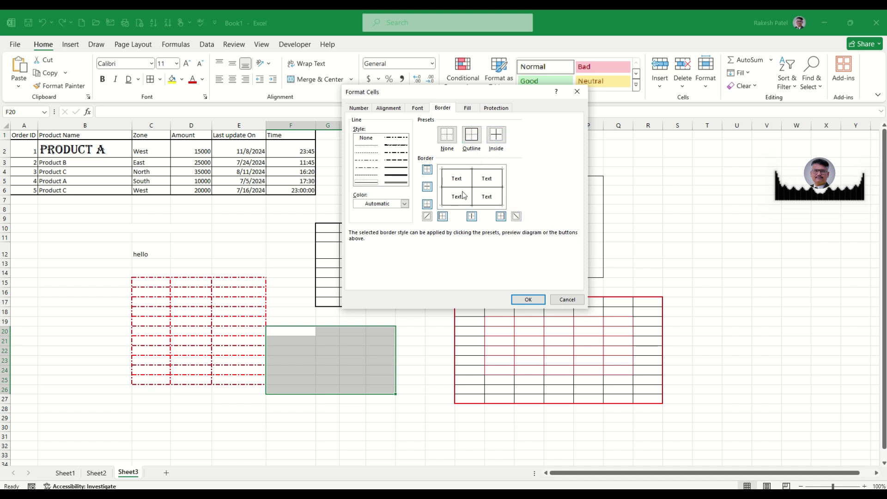
# Try both diagonal borders in the border preview and remove them again.
pyautogui.click(427, 215)
pyautogui.click(516, 217)
pyautogui.click(516, 217)
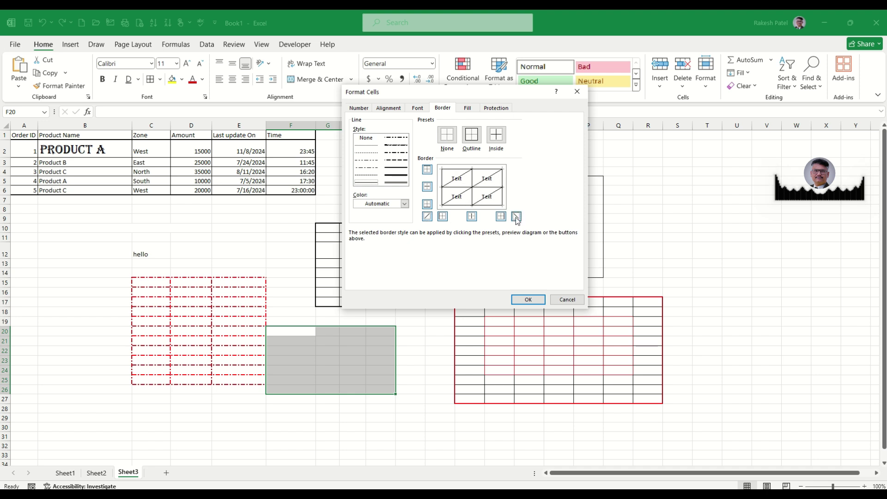
pyautogui.click(427, 215)
# Choose the orange theme color and the medium solid line style in the border settings and confirm the dialog for F20:I26.
pyautogui.click(404, 204)
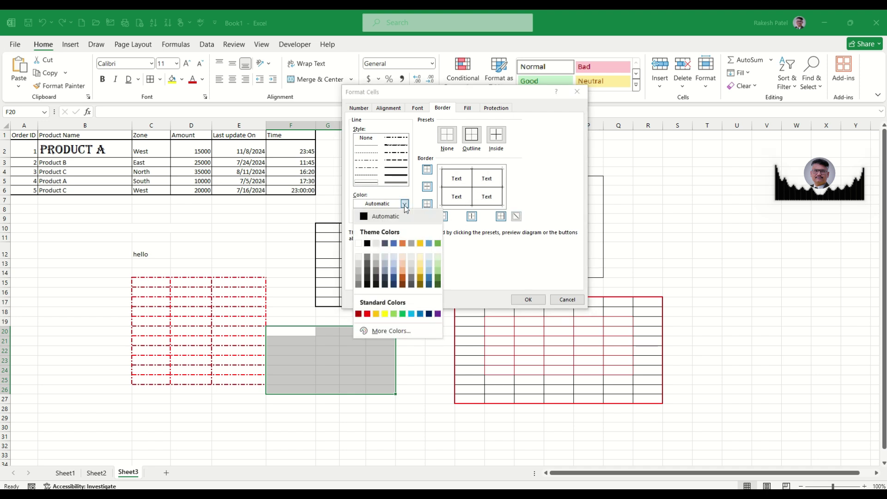
pyautogui.click(403, 244)
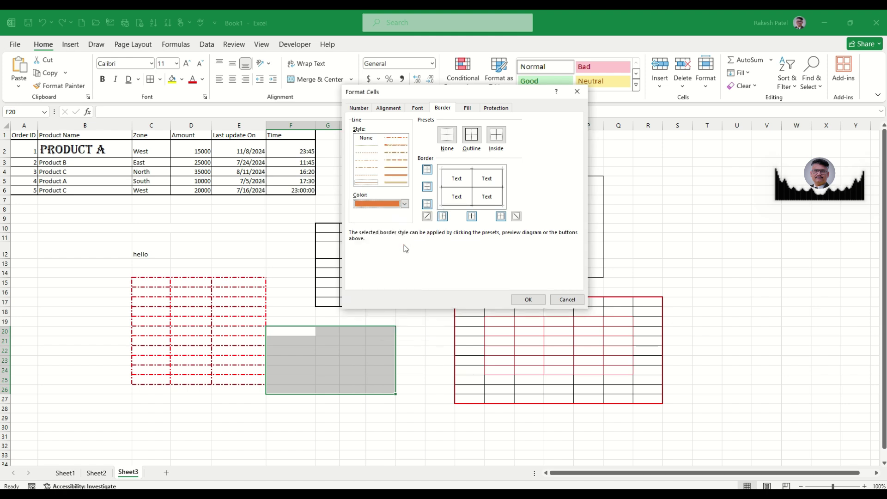
pyautogui.click(397, 170)
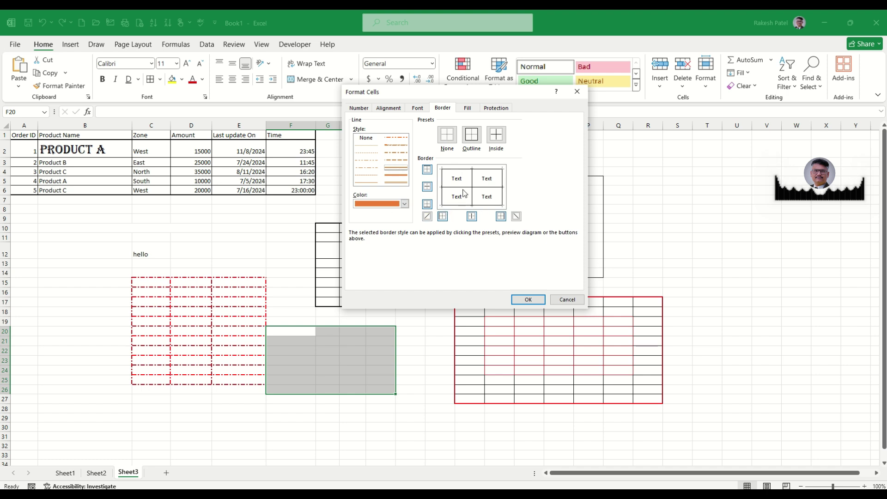
pyautogui.click(527, 299)
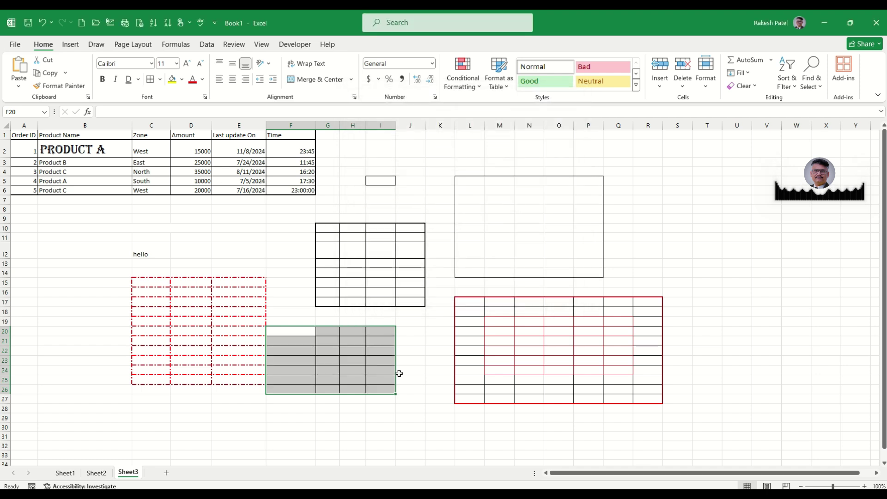
pyautogui.click(421, 358)
# Reselect F20:I26 and set its Outline and Inside borders to the standard Light Blue line color in Format Cells.
pyautogui.moveTo(304, 331); pyautogui.dragTo(378, 390)
pyautogui.click(160, 79)
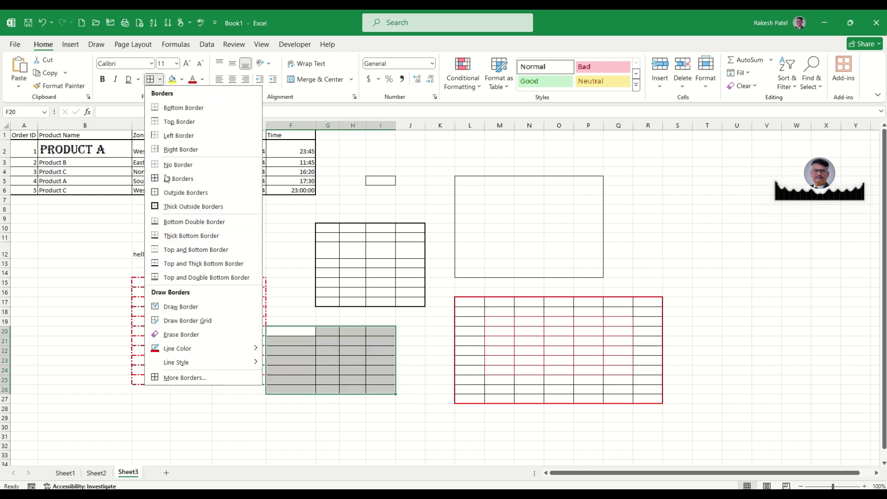
pyautogui.click(195, 378)
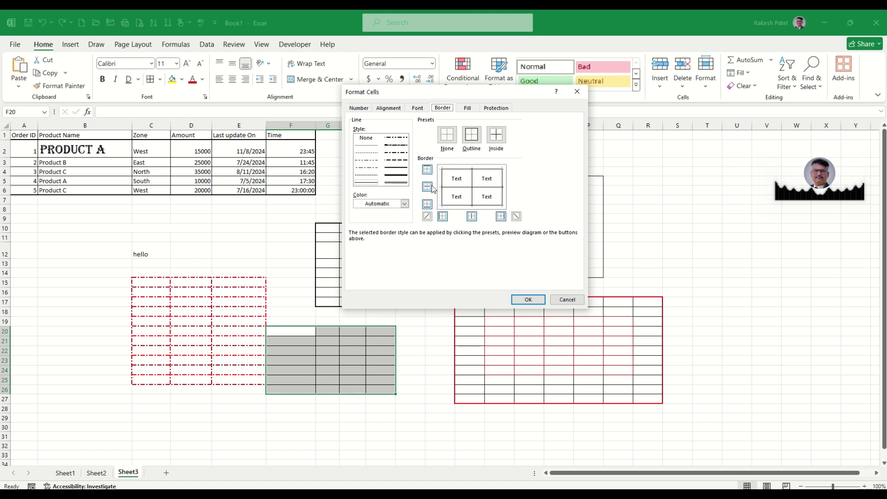
pyautogui.click(409, 204)
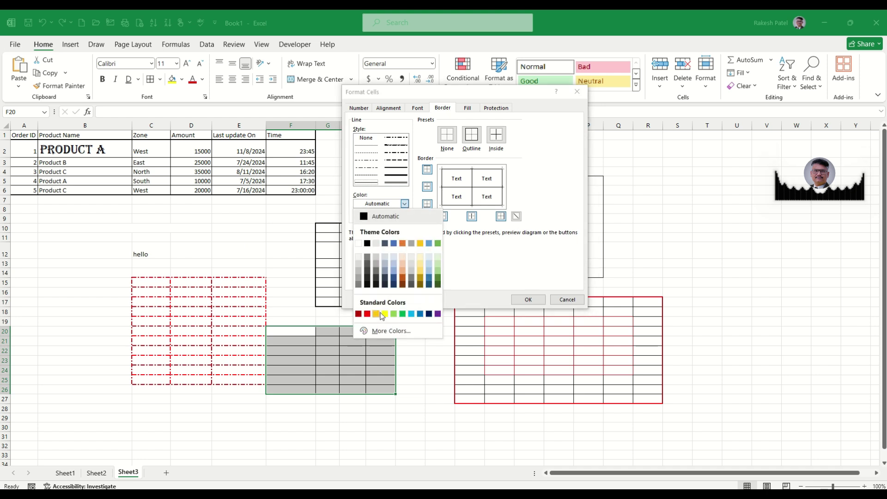
pyautogui.click(411, 314)
pyautogui.click(472, 135)
pyautogui.click(493, 138)
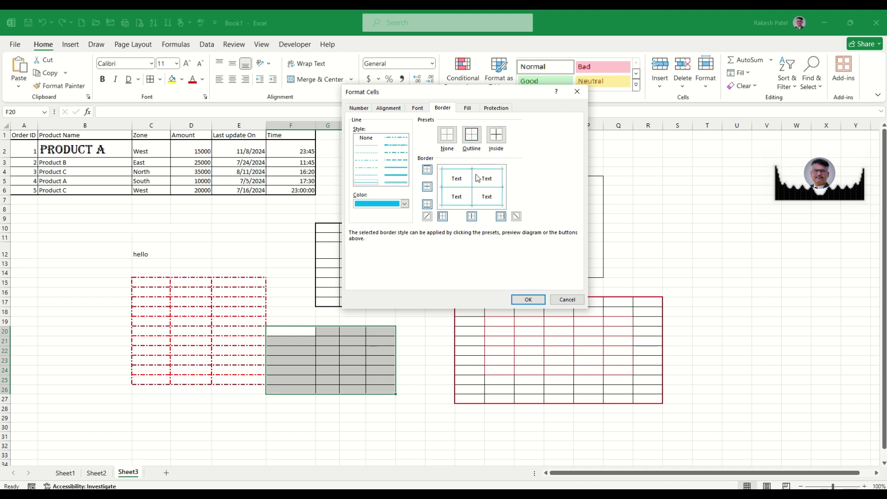
# Replace the inside vertical borders of F20:I26 with standard Red ones and confirm the border settings.
pyautogui.click(478, 188)
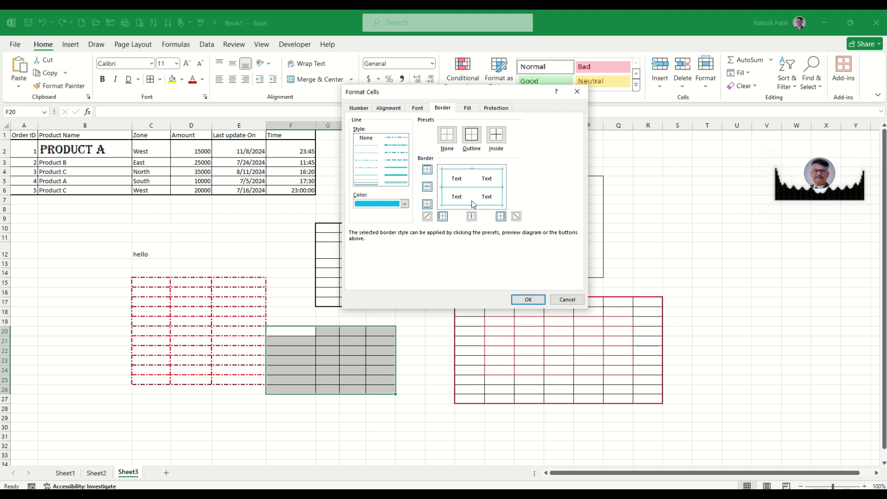
pyautogui.click(405, 204)
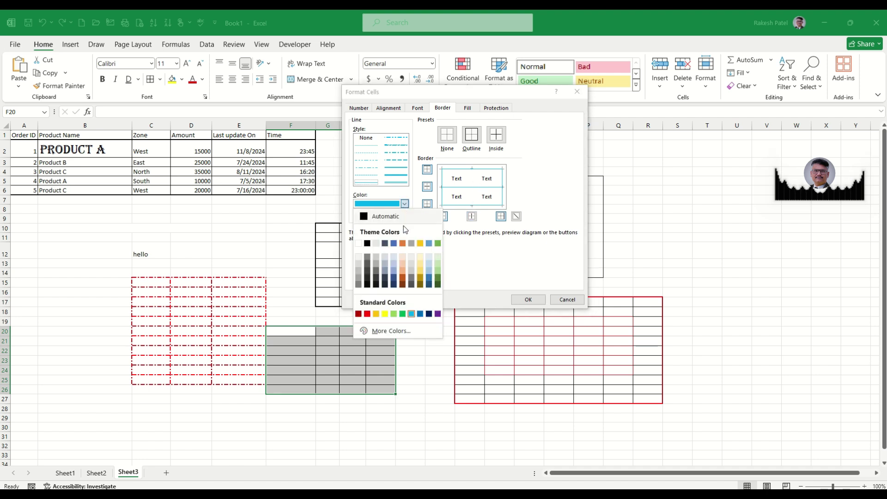
pyautogui.click(367, 314)
pyautogui.click(472, 179)
pyautogui.click(529, 300)
pyautogui.click(430, 335)
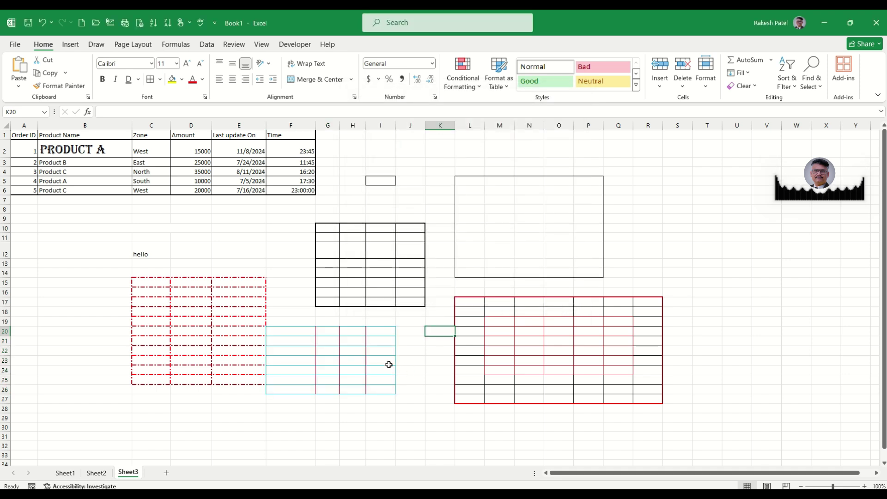
pyautogui.click(160, 80)
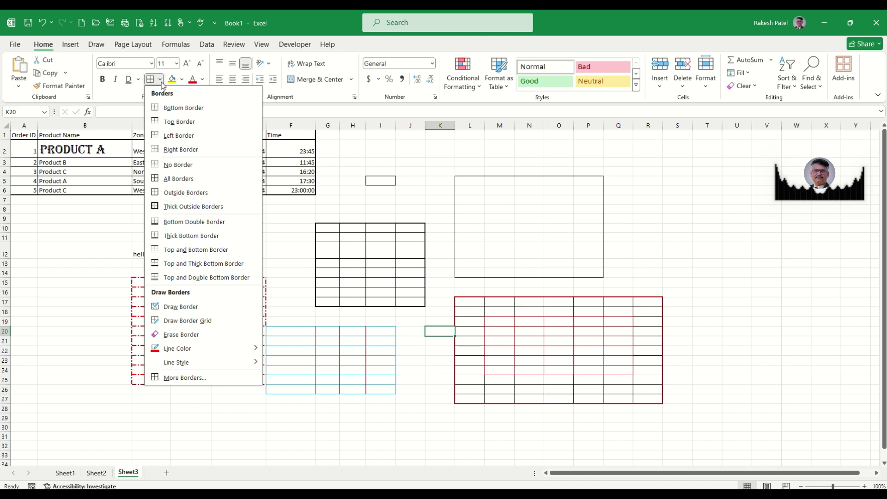
pyautogui.click(161, 83)
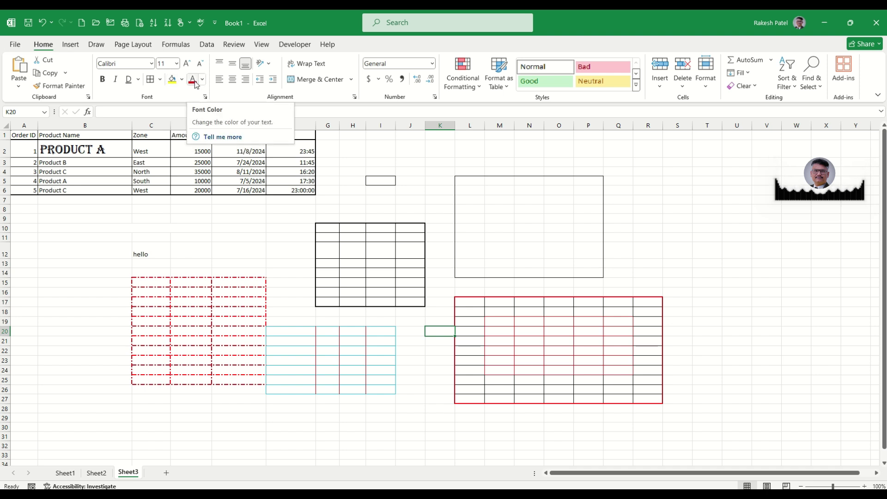
pyautogui.click(111, 209)
pyautogui.moveTo(26, 135); pyautogui.dragTo(281, 134)
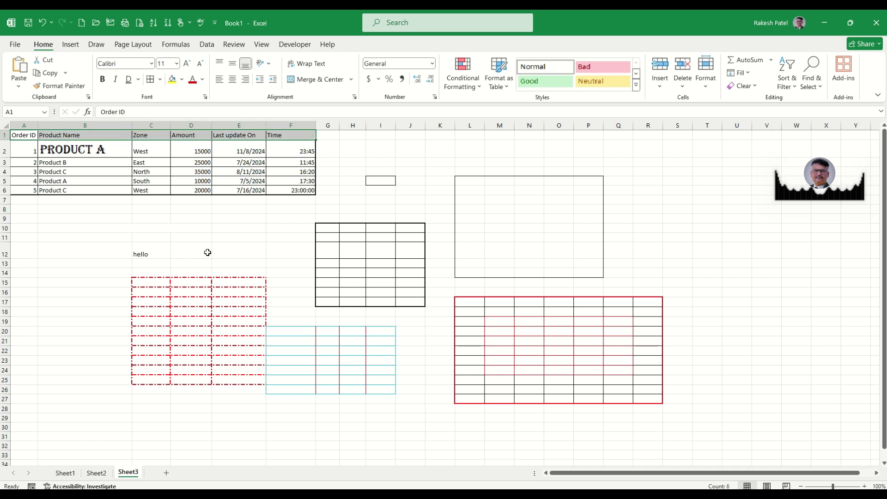
pyautogui.click(213, 238)
pyautogui.click(160, 219)
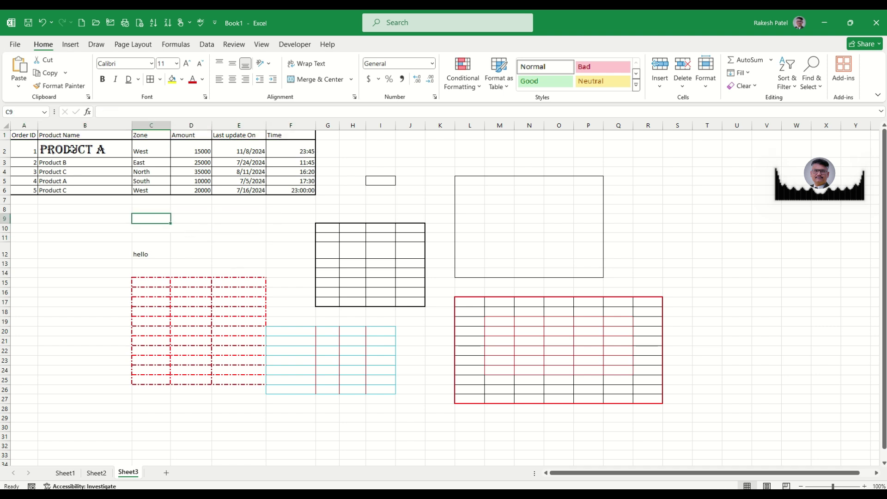
# Select the table's header cells A1:F1 and open the custom color settings for their fill.
pyautogui.moveTo(29, 135); pyautogui.dragTo(269, 130)
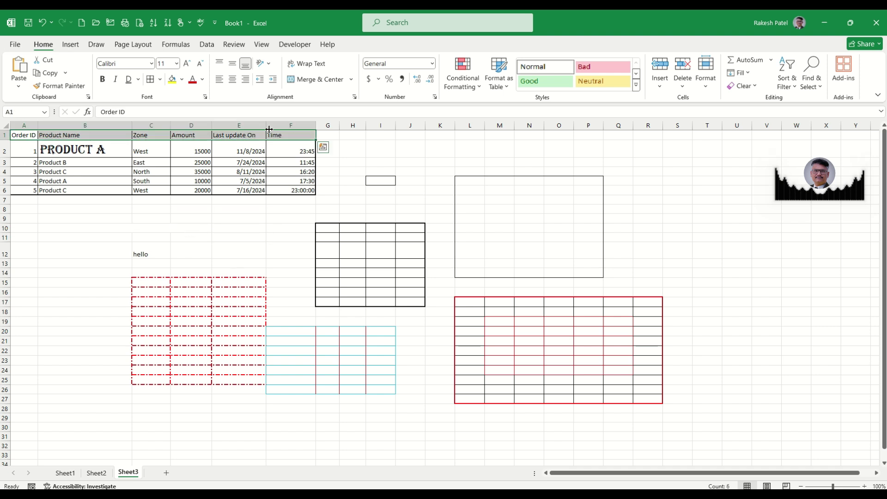
pyautogui.click(182, 79)
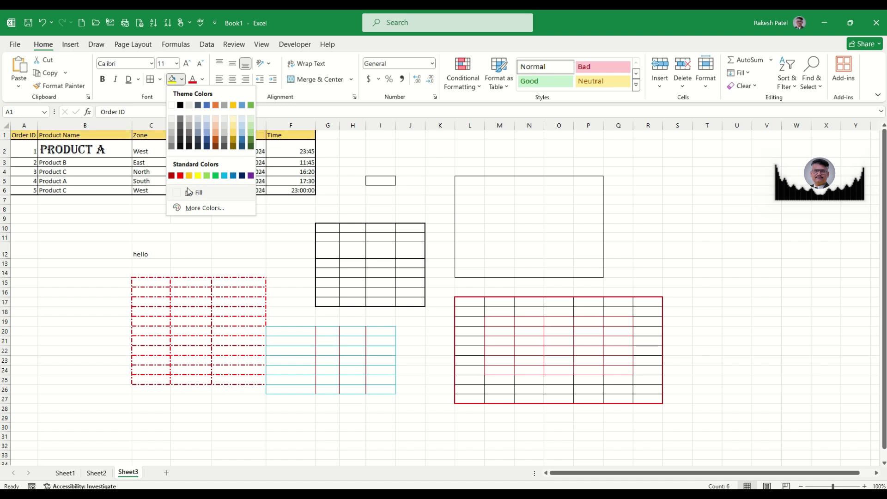
pyautogui.click(204, 210)
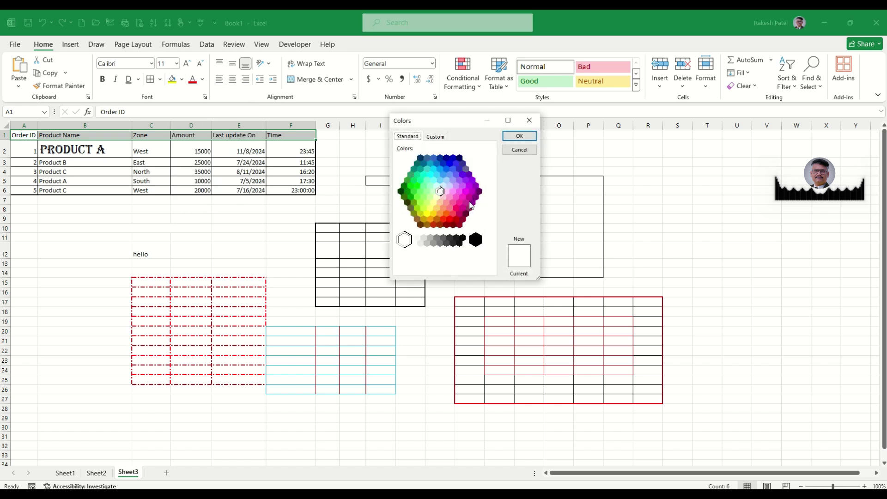
pyautogui.click(437, 137)
# Fill the header cells A1:F1 with the custom blue color #4377EB (RGB 67, 119, 235).
pyautogui.click(411, 182)
pyautogui.click(417, 168)
pyautogui.click(423, 161)
pyautogui.click(447, 165)
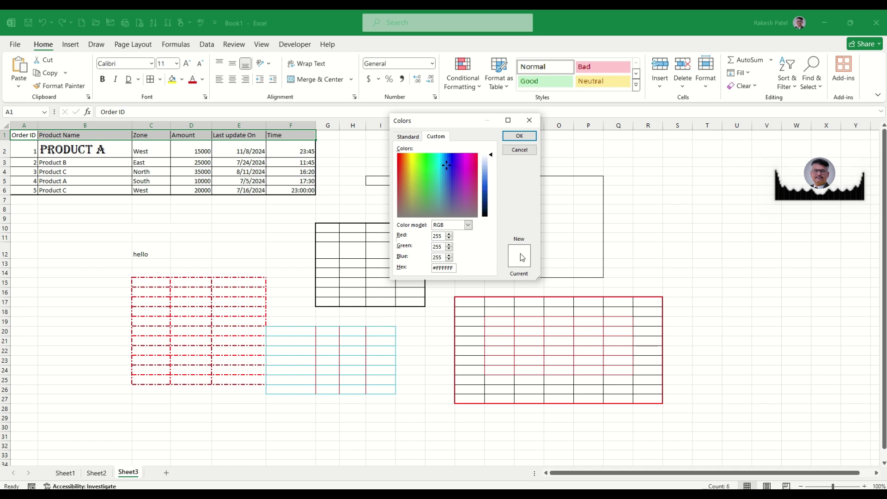
pyautogui.moveTo(492, 159); pyautogui.dragTo(486, 183)
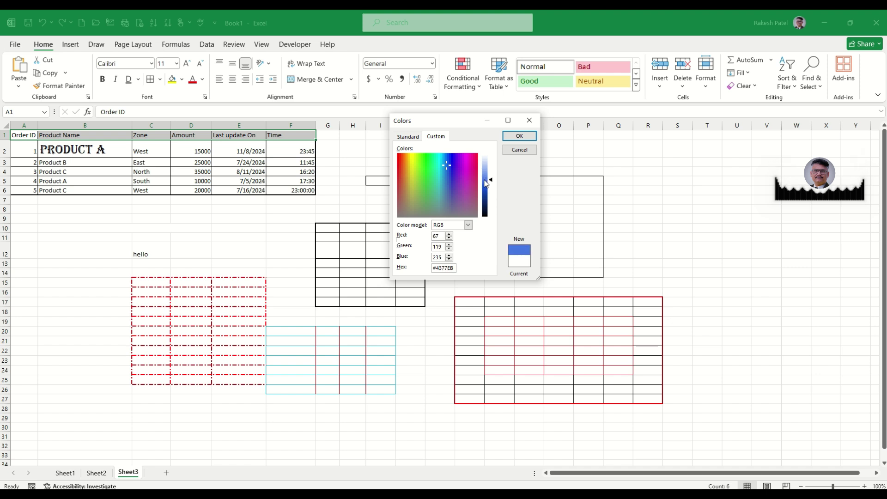
pyautogui.click(468, 225)
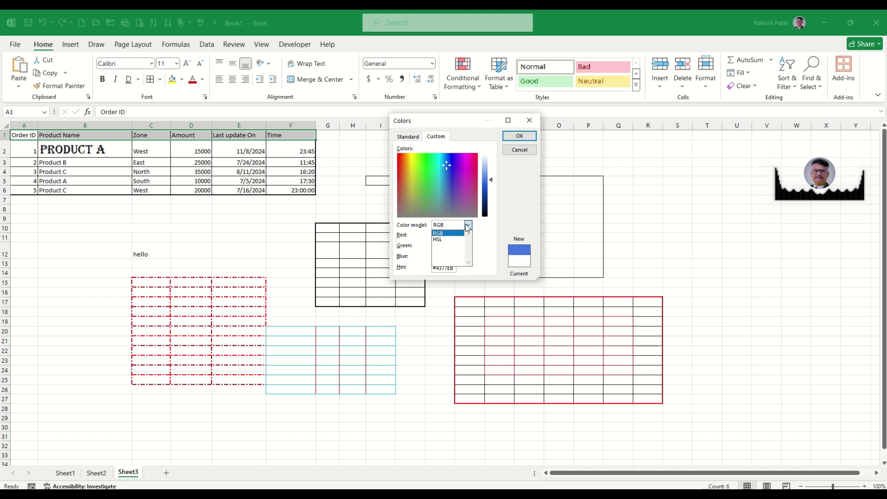
pyautogui.click(468, 225)
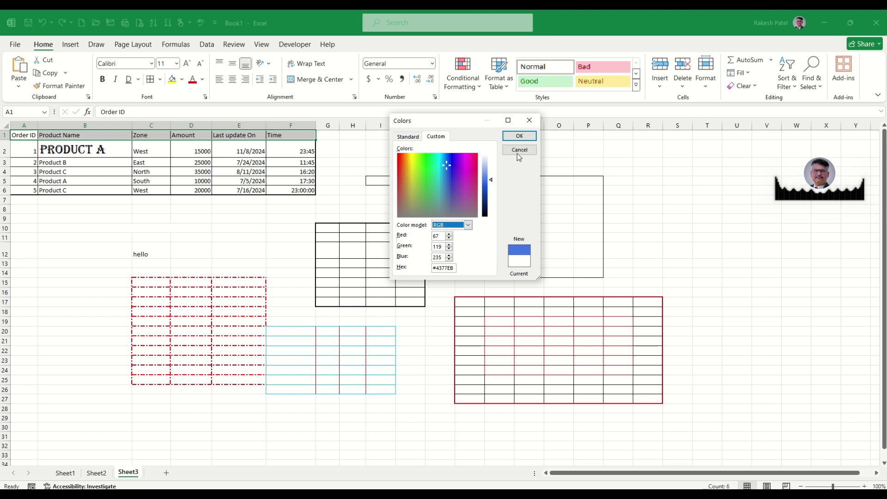
pyautogui.click(520, 137)
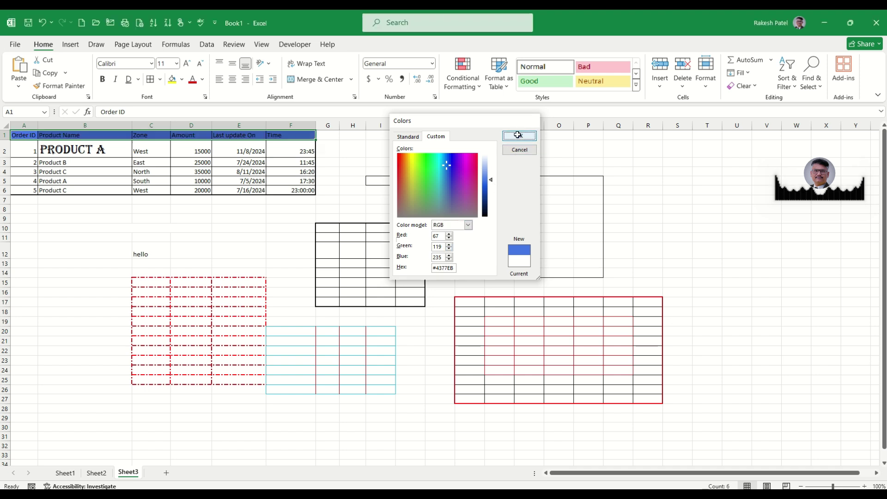
pyautogui.click(206, 171)
# Set the font color of the header cells A1:F1 to the theme color White, Background 1.
pyautogui.moveTo(29, 137); pyautogui.dragTo(274, 138)
pyautogui.click(258, 172)
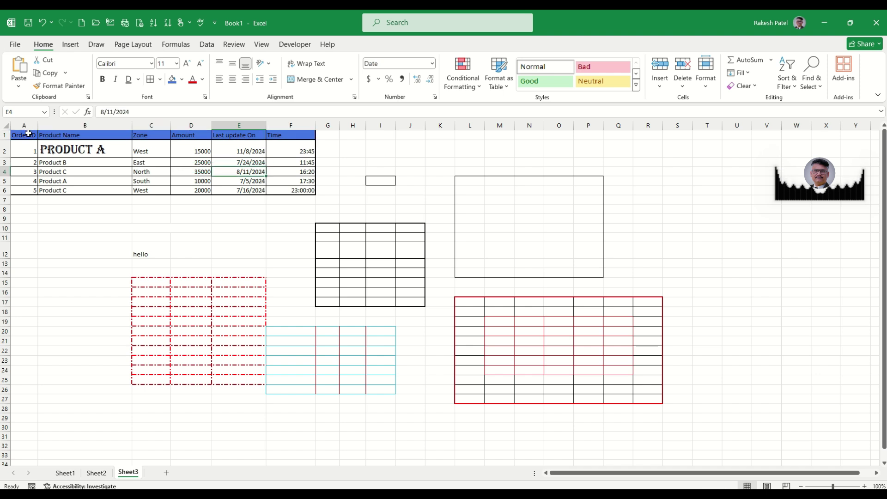
pyautogui.moveTo(29, 133); pyautogui.dragTo(288, 134)
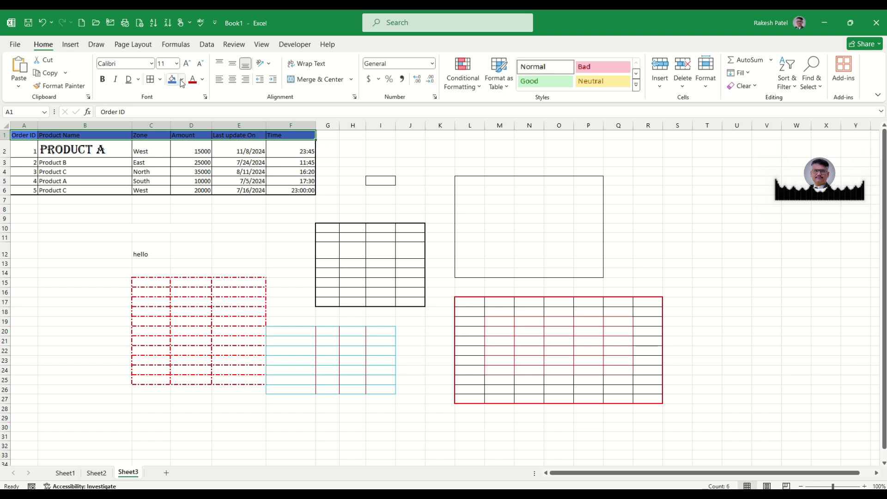
pyautogui.click(203, 81)
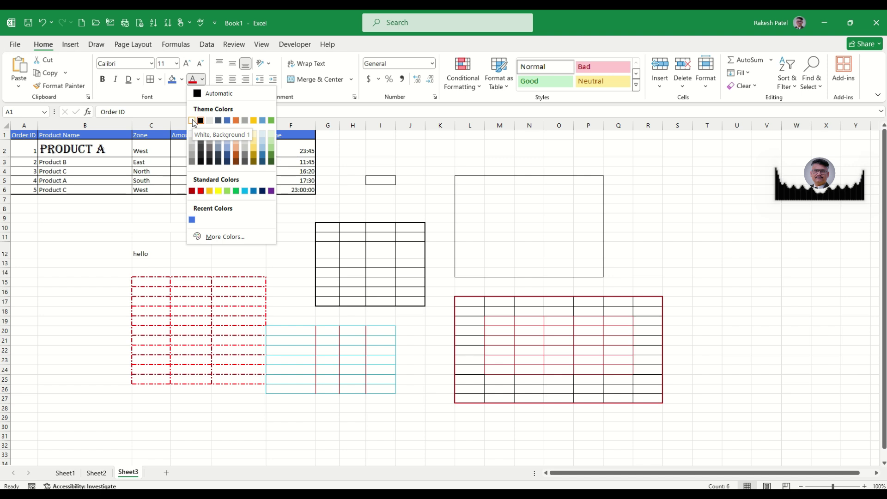
pyautogui.click(192, 120)
pyautogui.click(151, 162)
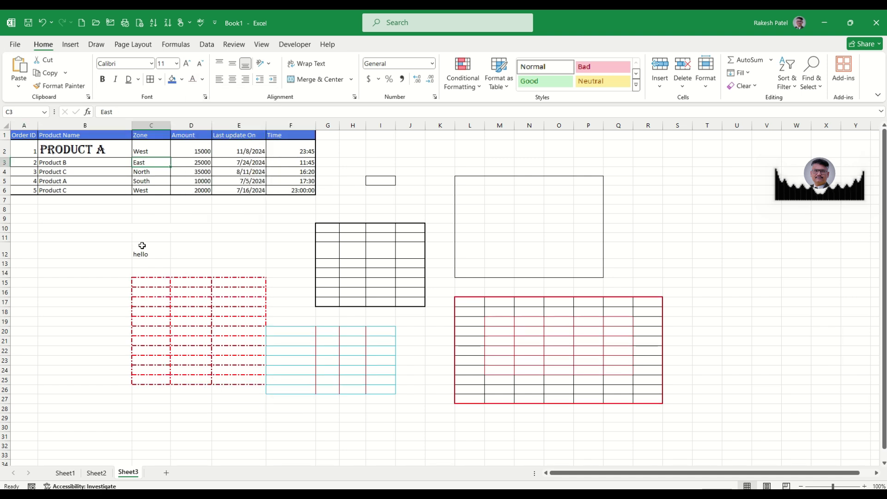
pyautogui.click(202, 80)
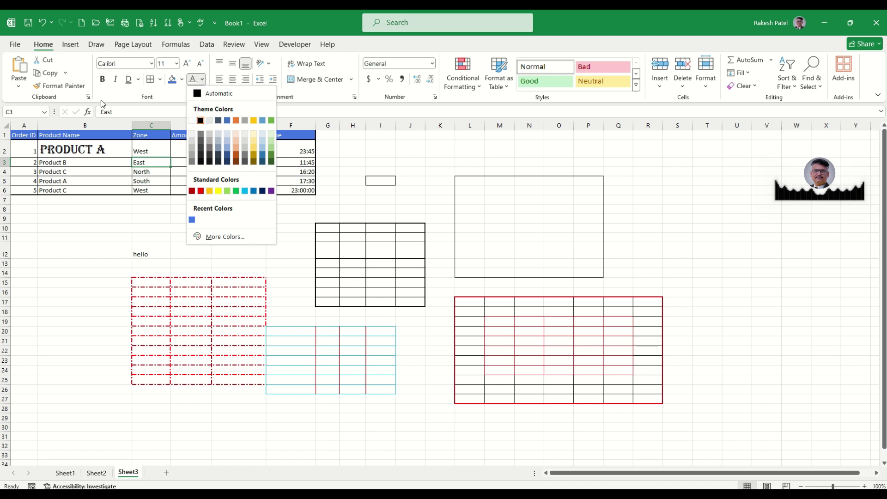
pyautogui.click(152, 96)
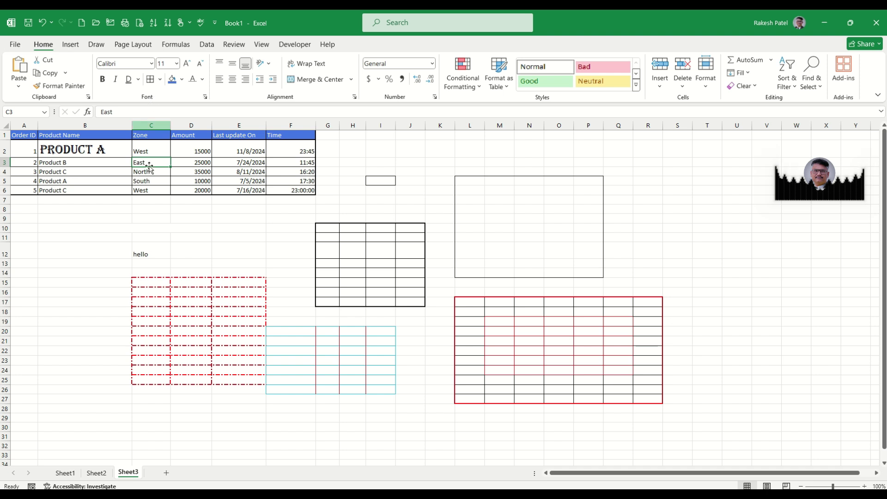